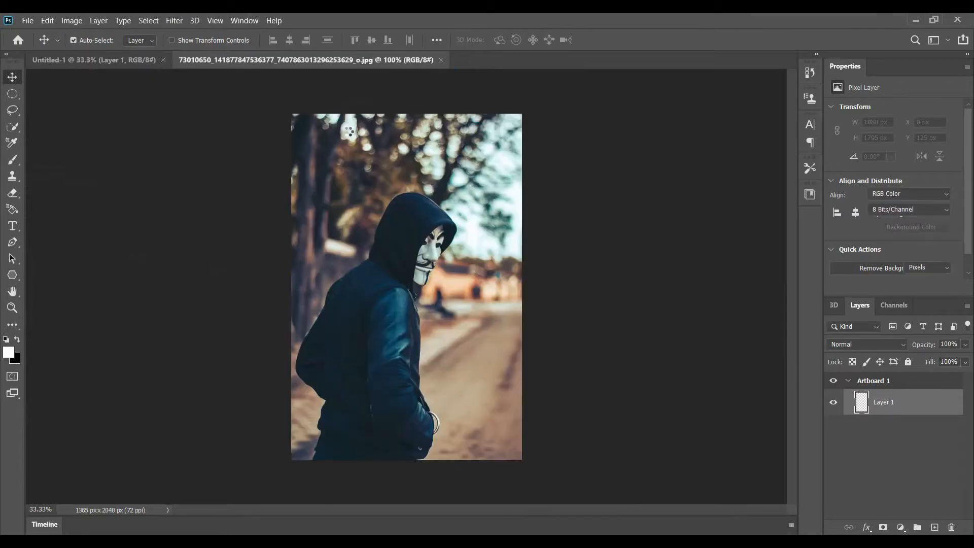
Step: Add a Solid Color fill layer in mauve #805d66 to Artboard 1 of the Untitled-1 document
{"action": "left_click", "coordinate": [113, 60]}
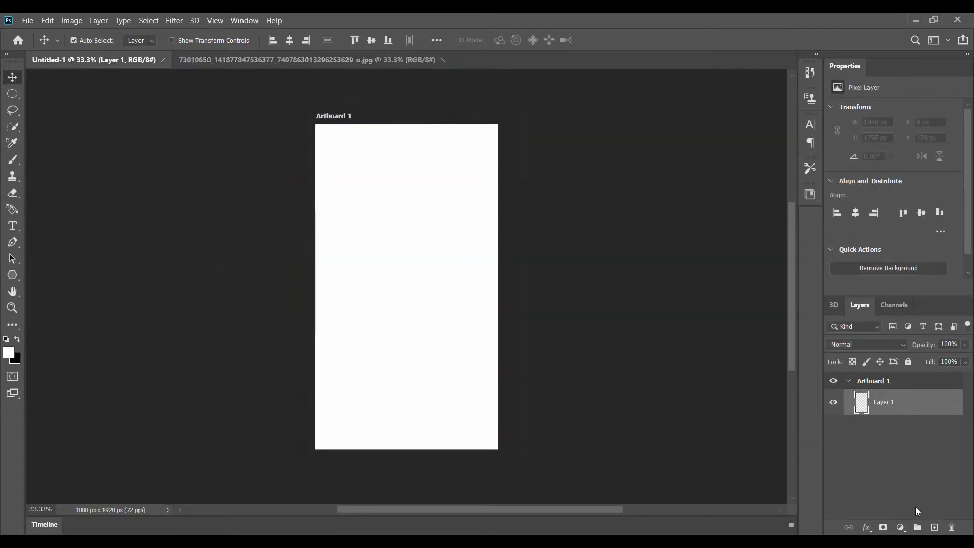
{"action": "left_click", "coordinate": [902, 528]}
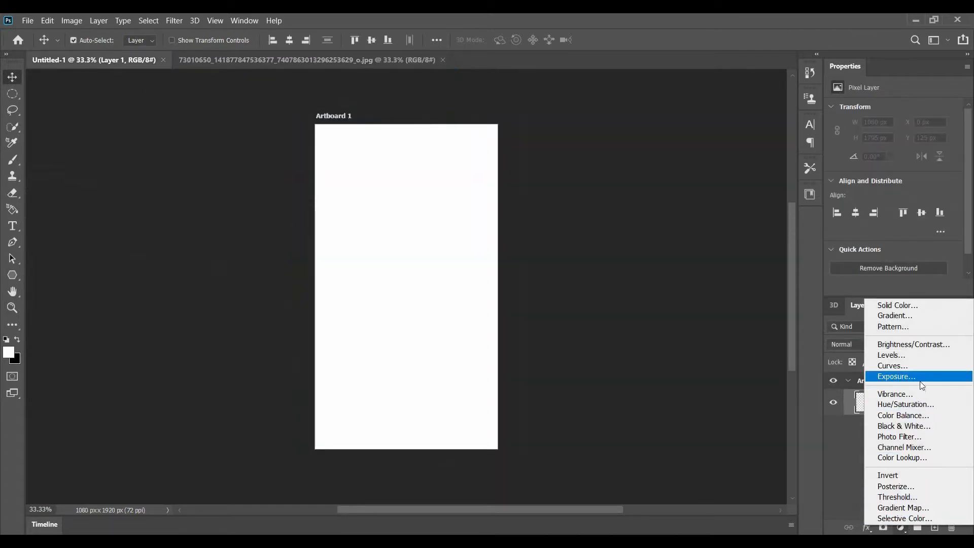
{"action": "left_click", "coordinate": [905, 307]}
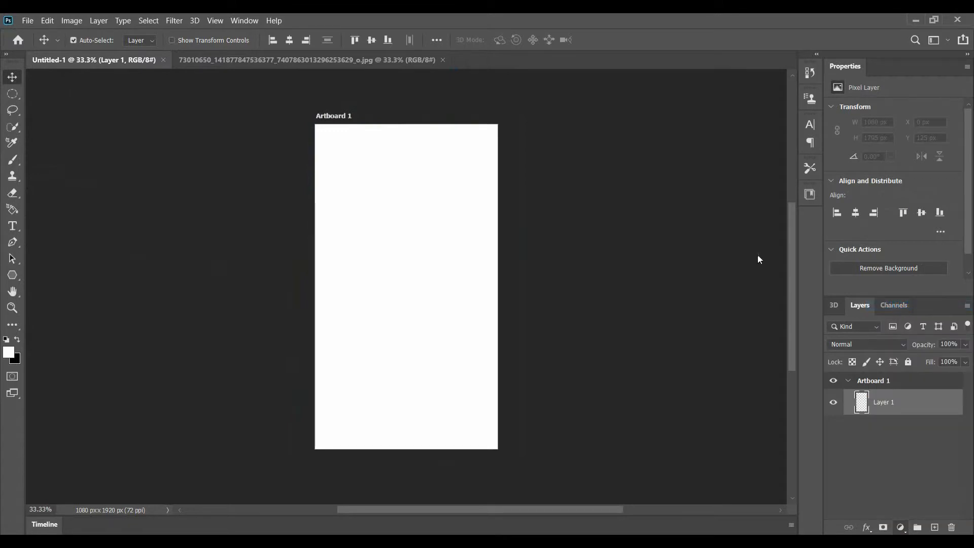
{"action": "mouse_move", "coordinate": [598, 207]}
{"action": "left_mouse_down"}
{"action": "mouse_move", "coordinate": [644, 211]}
{"action": "mouse_move", "coordinate": [673, 173]}
{"action": "mouse_move", "coordinate": [596, 226]}
{"action": "mouse_move", "coordinate": [545, 219]}
{"action": "mouse_move", "coordinate": [577, 232]}
{"action": "left_mouse_up"}
{"action": "left_click", "coordinate": [707, 153]}
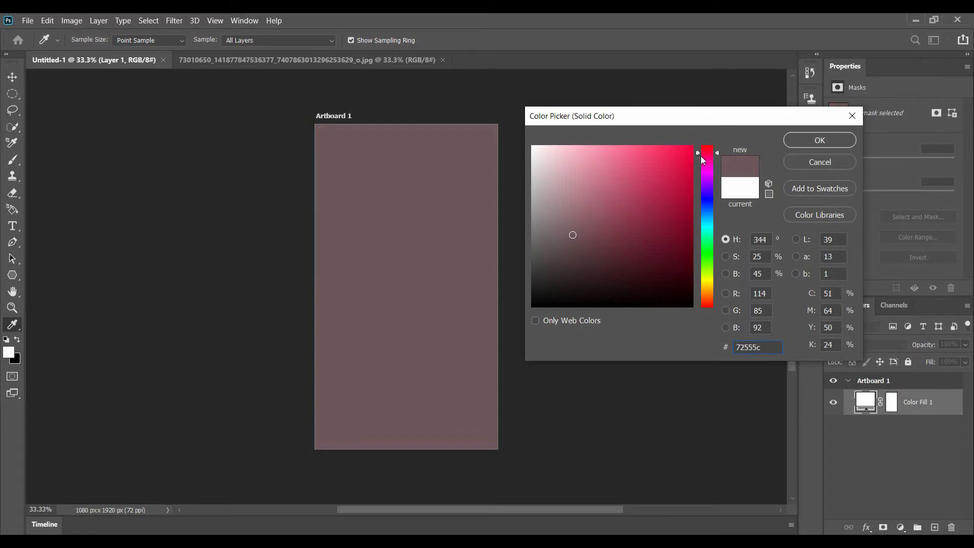
{"action": "left_click", "coordinate": [552, 233]}
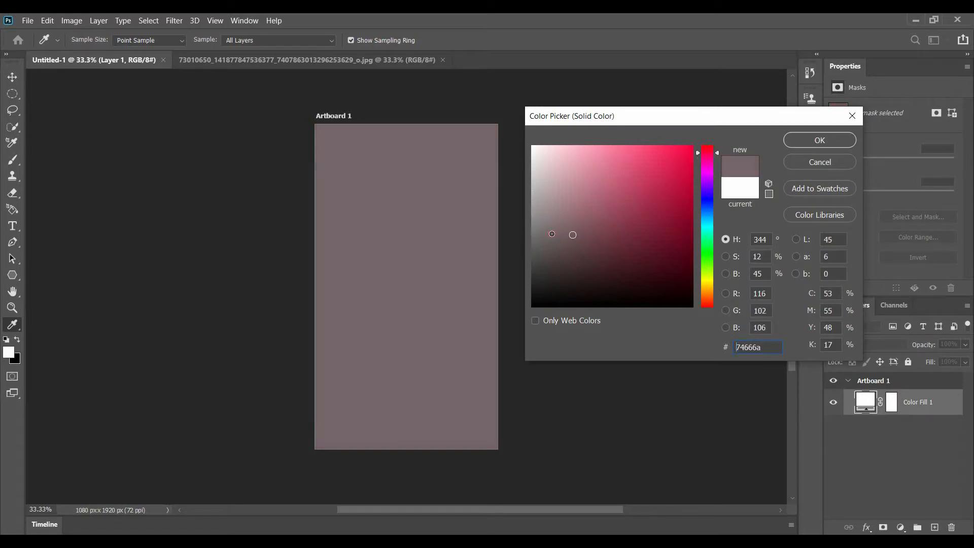
{"action": "left_click", "coordinate": [577, 225]}
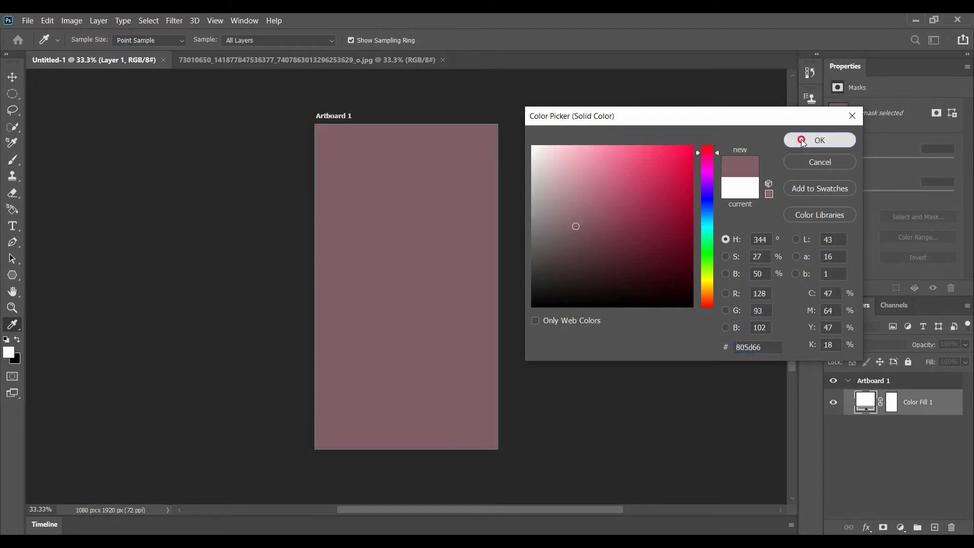
{"action": "left_click", "coordinate": [819, 140]}
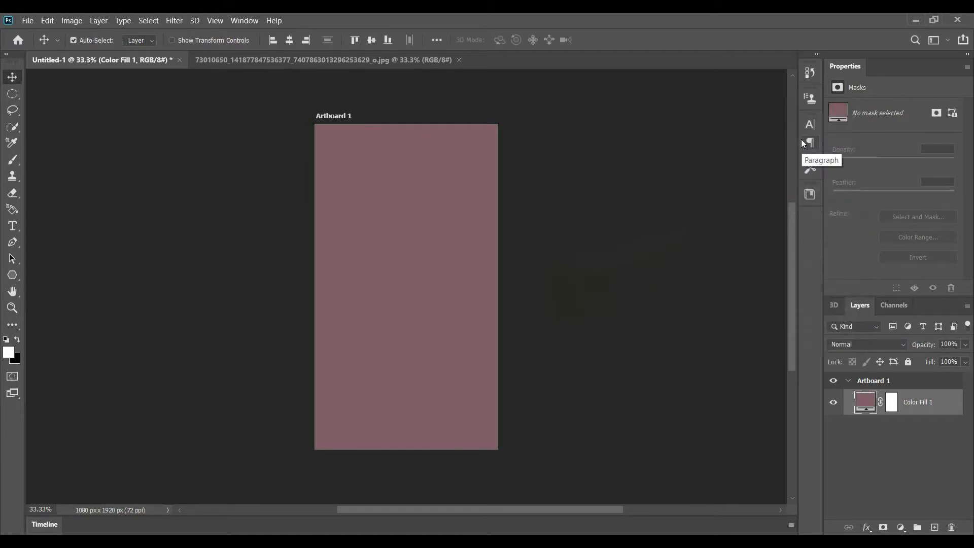
Step: In the photo document, select the hooded figure and its mask with the Quick Selection tool at a 16 px brush size
{"action": "left_click", "coordinate": [310, 59]}
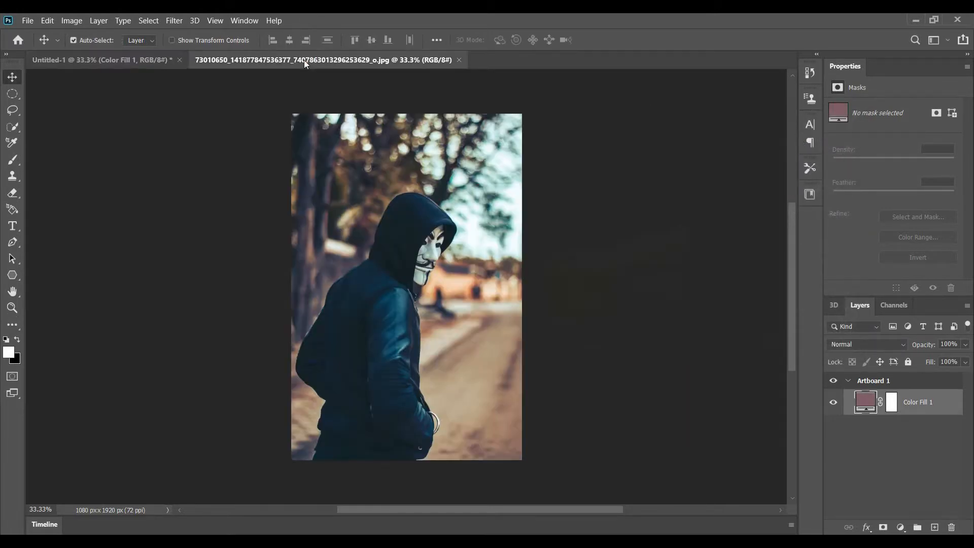
{"action": "left_click", "coordinate": [13, 128]}
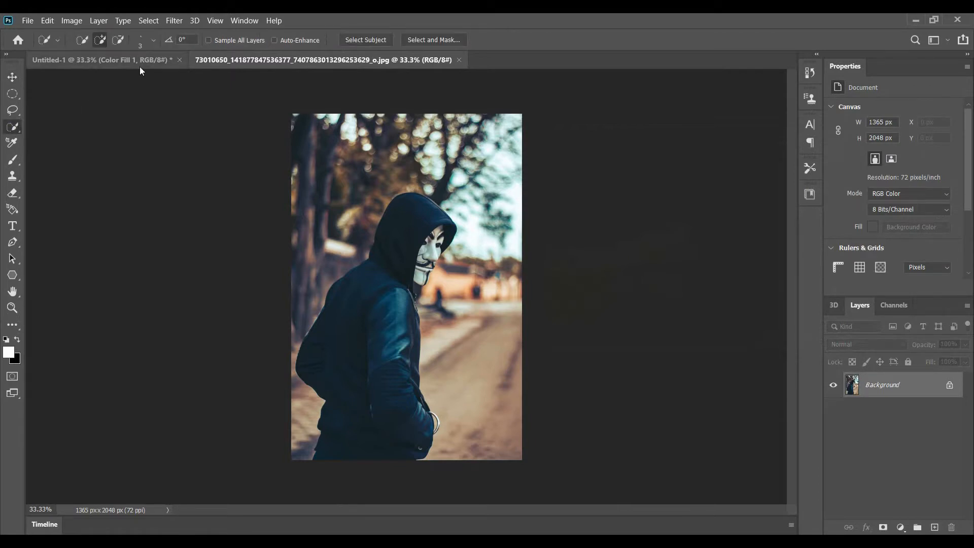
{"action": "left_click", "coordinate": [154, 41]}
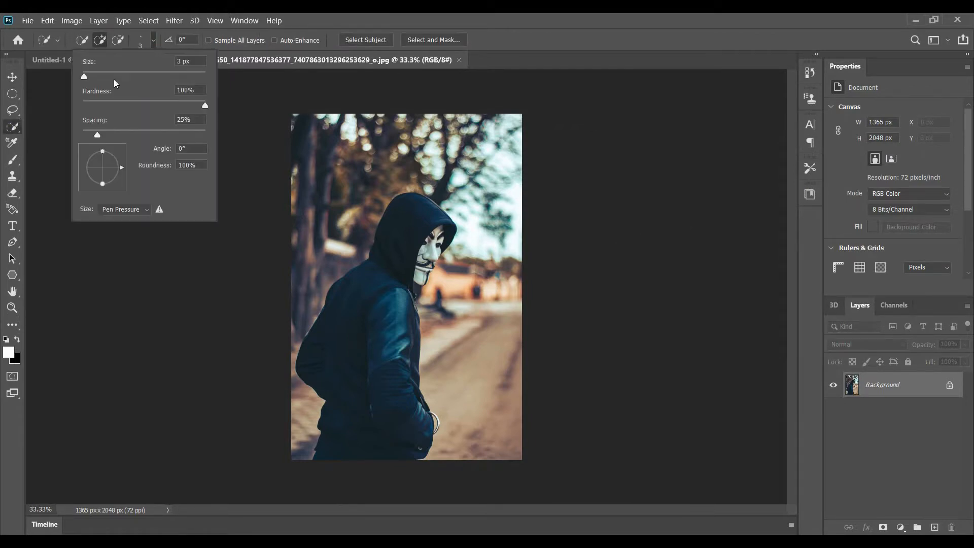
{"action": "left_click_drag", "start_coordinate": [93, 72], "coordinate": [92, 73]}
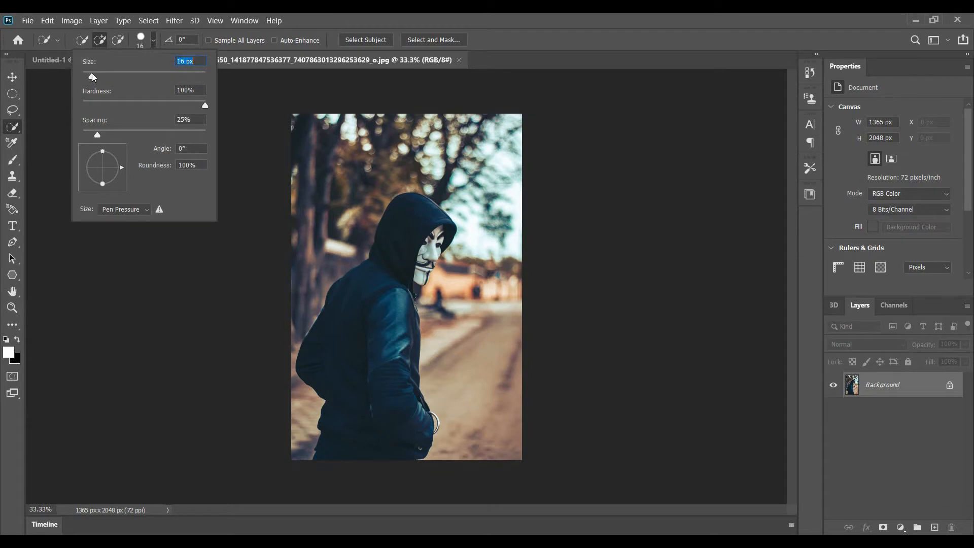
{"action": "left_click", "coordinate": [152, 43]}
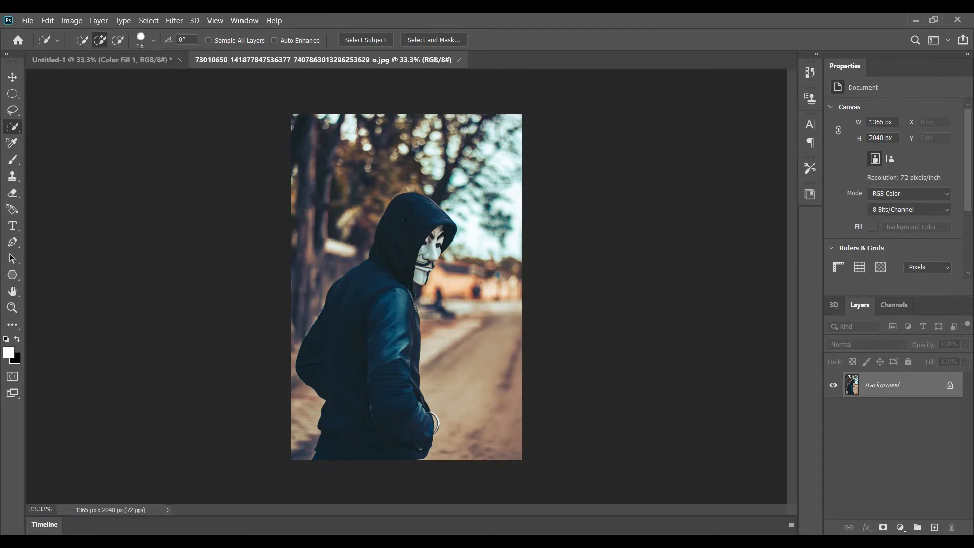
{"action": "left_click_drag", "start_coordinate": [396, 253], "coordinate": [362, 382]}
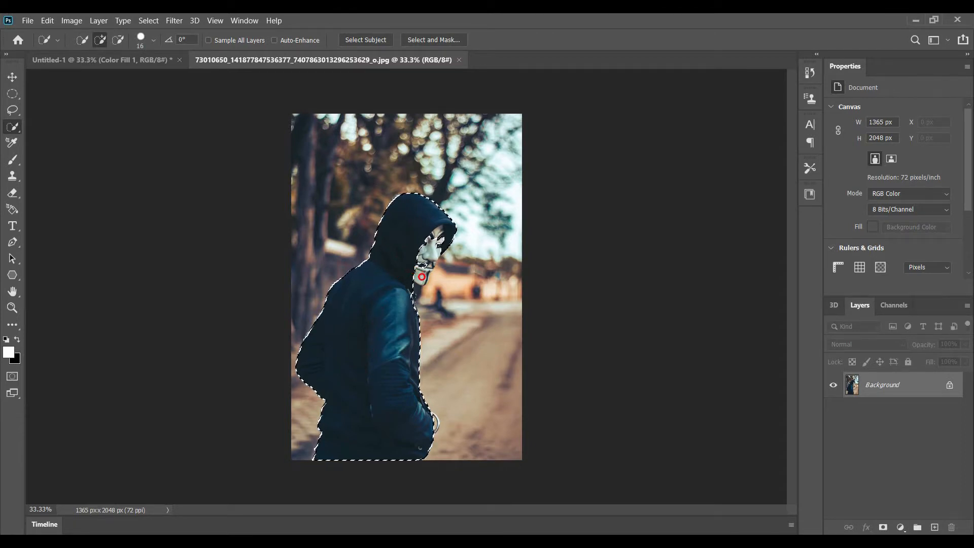
{"action": "left_click", "coordinate": [422, 277]}
{"action": "left_click_drag", "start_coordinate": [432, 252], "coordinate": [418, 261]}
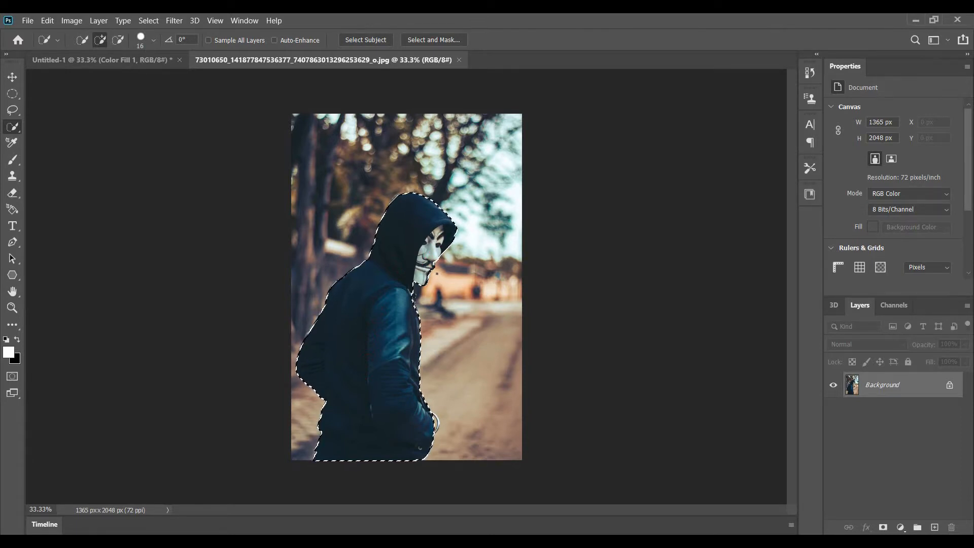
Step: Extend the selection along the mask's lips and chin edge with a 7 px Quick Selection brush
{"action": "scroll", "coordinate": [438, 274], "scroll_direction": "up", "scroll_amount": 8}
{"action": "scroll", "coordinate": [437, 273], "scroll_direction": "up", "scroll_amount": 4}
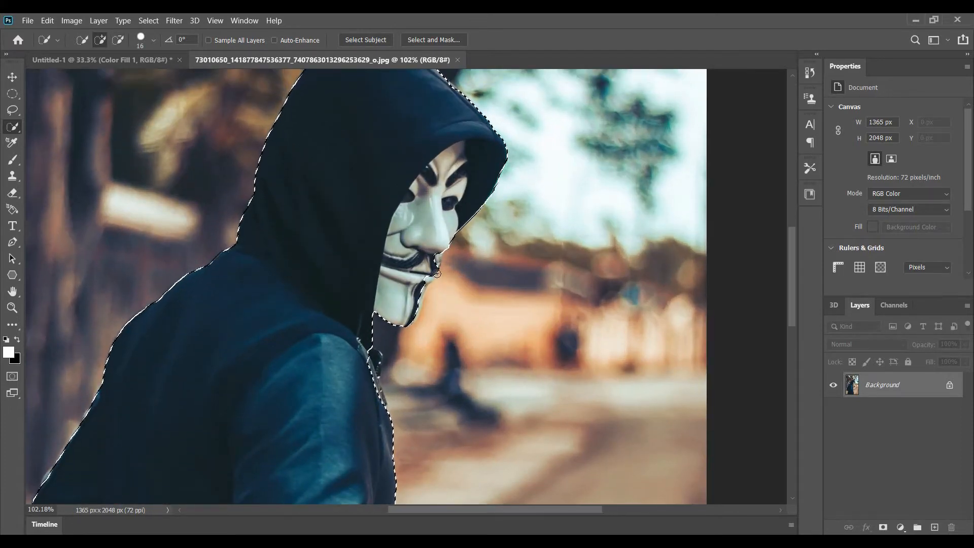
{"action": "scroll", "coordinate": [437, 273], "scroll_direction": "up", "scroll_amount": 2}
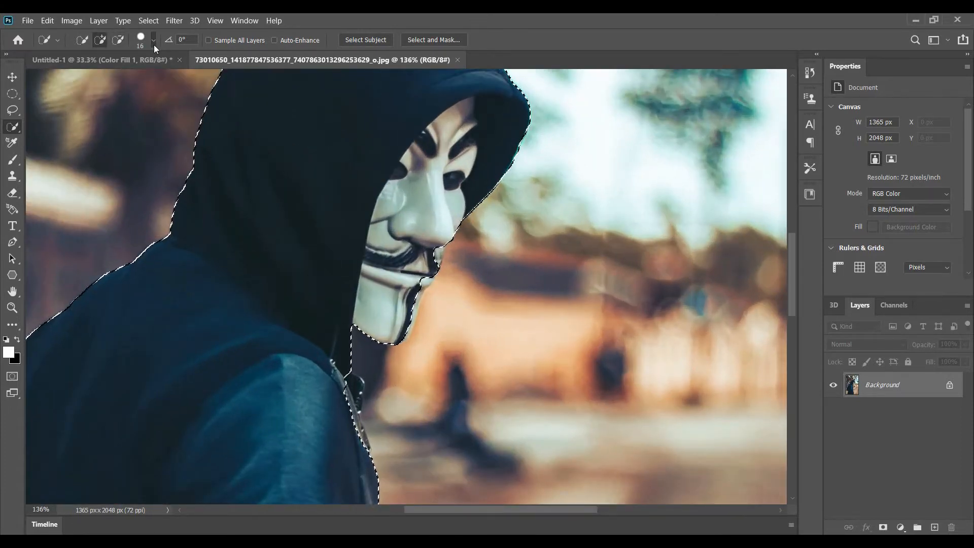
{"action": "left_click", "coordinate": [153, 41]}
{"action": "left_click_drag", "start_coordinate": [94, 76], "coordinate": [87, 78]}
{"action": "left_click", "coordinate": [154, 40]}
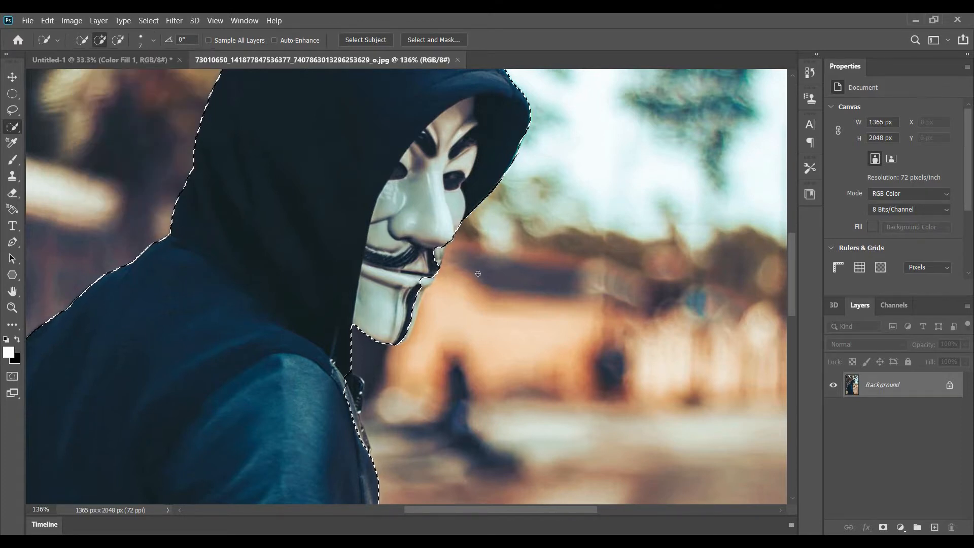
{"action": "left_click_drag", "start_coordinate": [437, 252], "coordinate": [410, 322]}
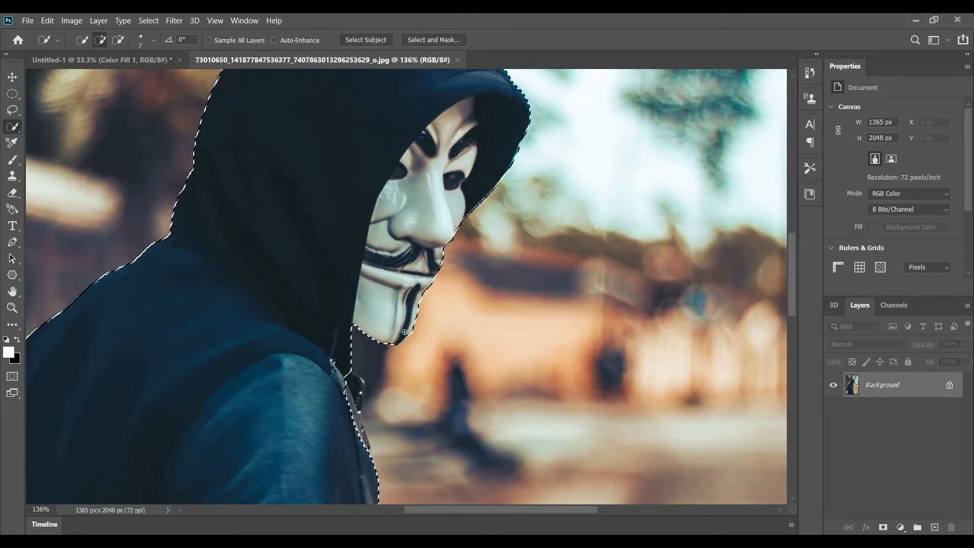
Step: Refine the selection edge around the neck and jacket zipper below the mask, reducing the brush size to 3 px
{"action": "scroll", "coordinate": [549, 279], "scroll_direction": "down", "scroll_amount": 5}
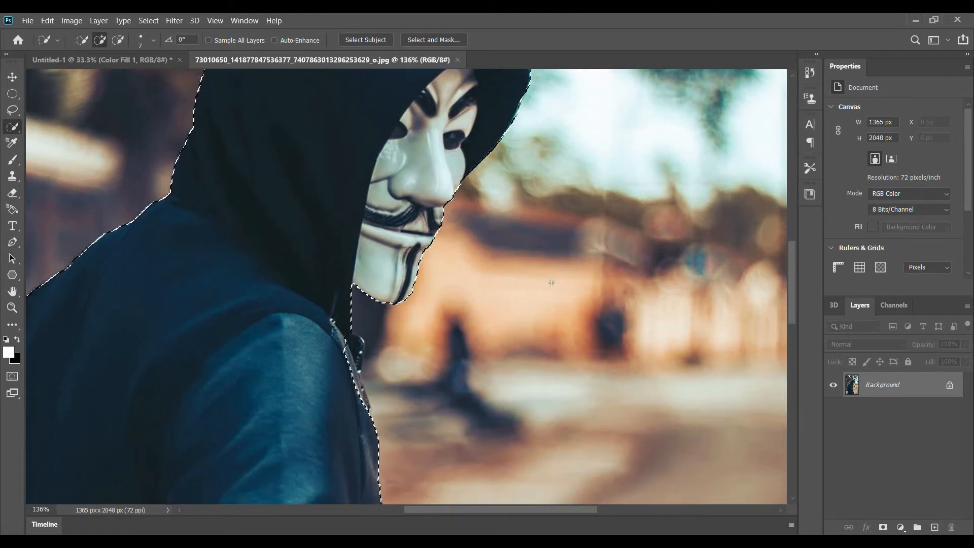
{"action": "mouse_move", "coordinate": [362, 216]}
{"action": "left_mouse_down"}
{"action": "mouse_move", "coordinate": [358, 276]}
{"action": "mouse_move", "coordinate": [374, 223]}
{"action": "mouse_move", "coordinate": [392, 217]}
{"action": "left_mouse_up"}
{"action": "left_click_drag", "start_coordinate": [386, 277], "coordinate": [396, 252]}
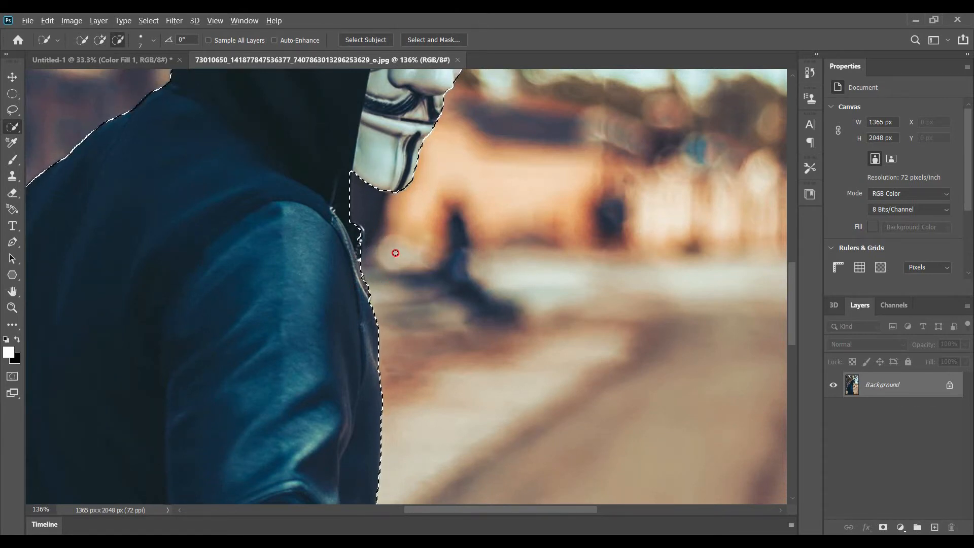
{"action": "key", "text": "bracketleft"}
{"action": "key", "text": "bracketleft"}
{"action": "key", "text": "bracketleft"}
{"action": "key", "text": "bracketleft"}
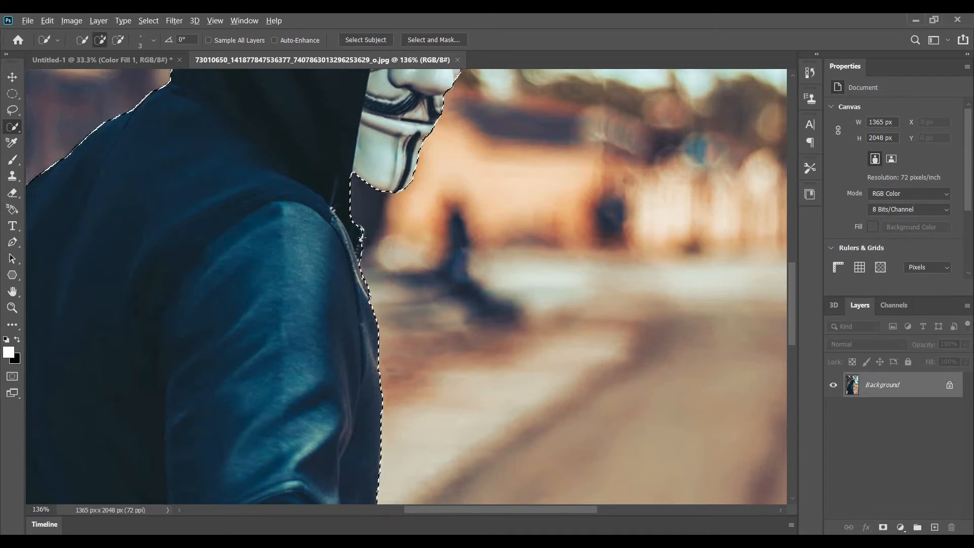
{"action": "mouse_move", "coordinate": [361, 237]}
{"action": "left_mouse_down"}
{"action": "mouse_move", "coordinate": [366, 261]}
{"action": "mouse_move", "coordinate": [370, 253]}
{"action": "left_mouse_up"}
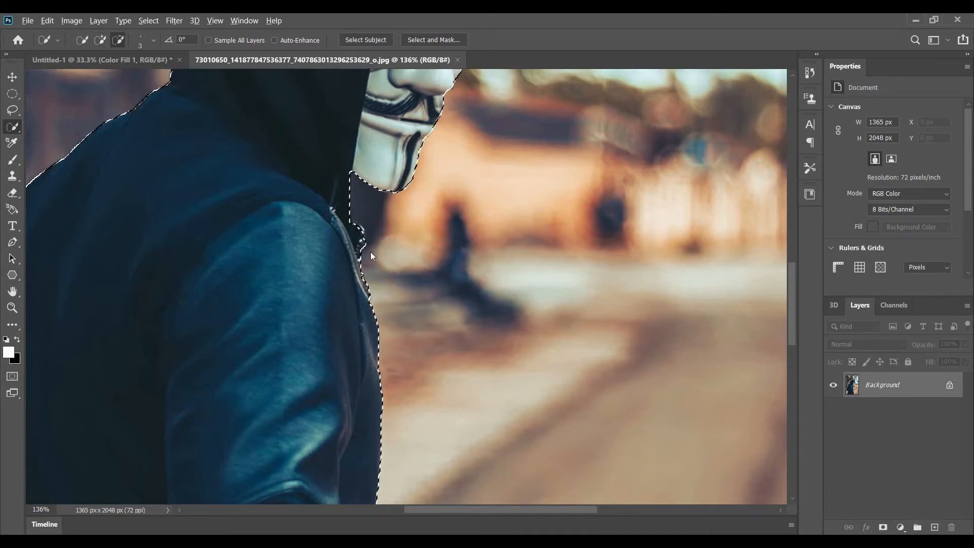
Step: Add the silver bracelet at the figure's wrist to the selection
{"action": "scroll", "coordinate": [391, 265], "scroll_direction": "down", "scroll_amount": 10}
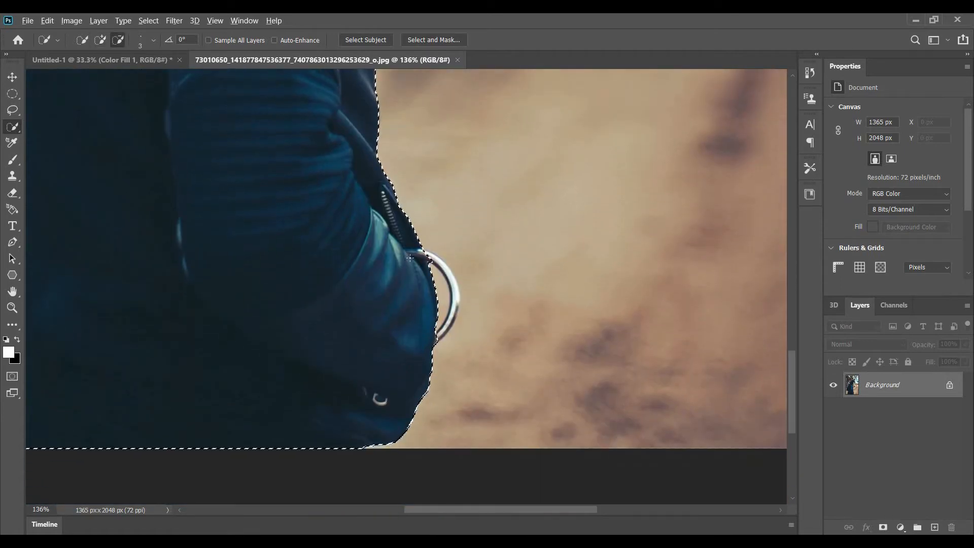
{"action": "scroll", "coordinate": [410, 257], "scroll_direction": "up", "scroll_amount": 5}
{"action": "scroll", "coordinate": [410, 258], "scroll_direction": "up", "scroll_amount": 2}
{"action": "left_click_drag", "start_coordinate": [454, 249], "coordinate": [513, 312]}
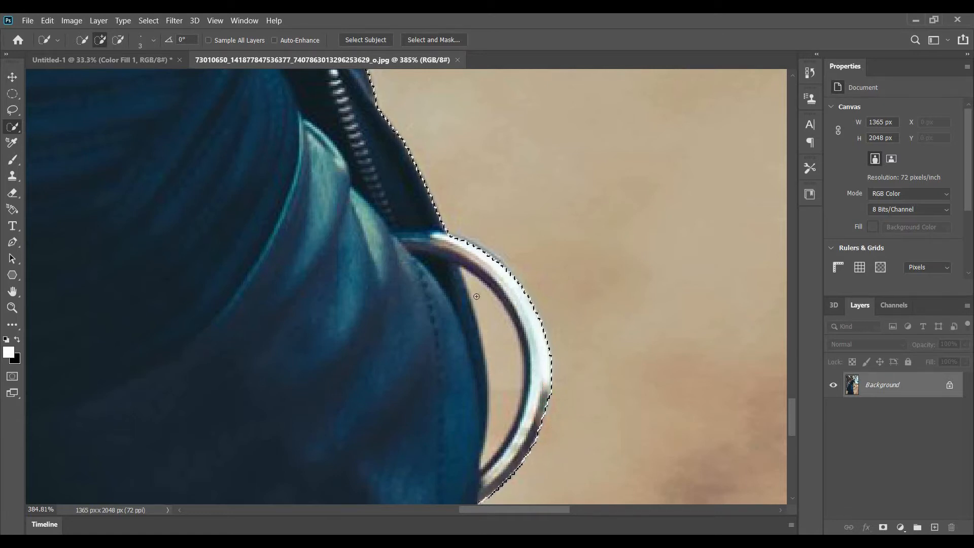
Step: Subtract the background gap inside the bracelet from the selection, cleaning its lower corner with a 1 px brush
{"action": "key", "text": "alt"}
{"action": "left_click_drag", "start_coordinate": [497, 353], "coordinate": [513, 406]}
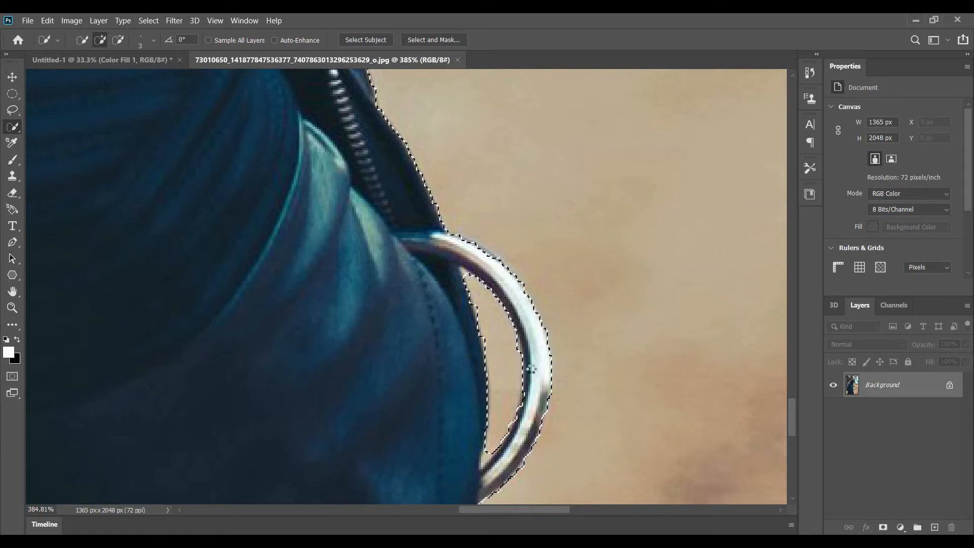
{"action": "left_click", "coordinate": [487, 454], "text": "alt"}
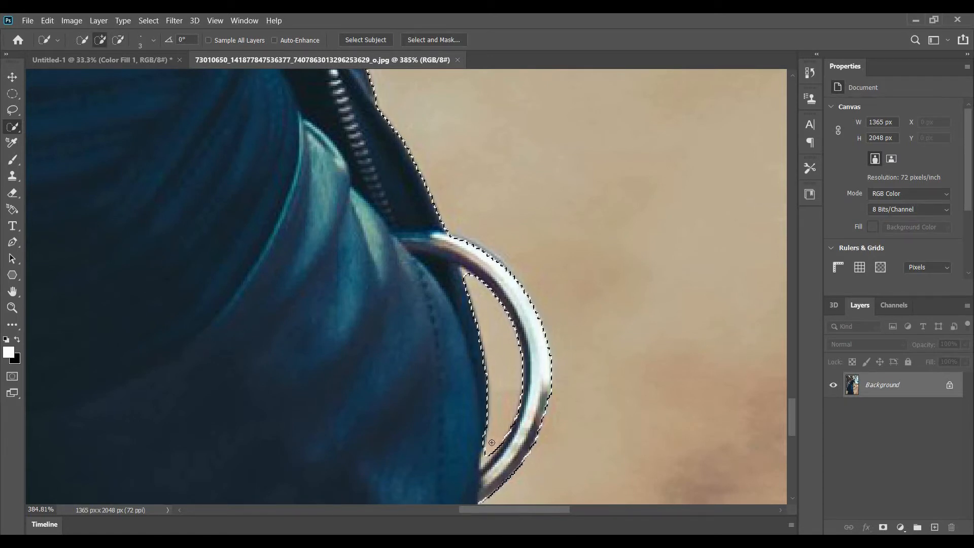
{"action": "key", "text": "bracketleft"}
{"action": "key", "text": "bracketleft"}
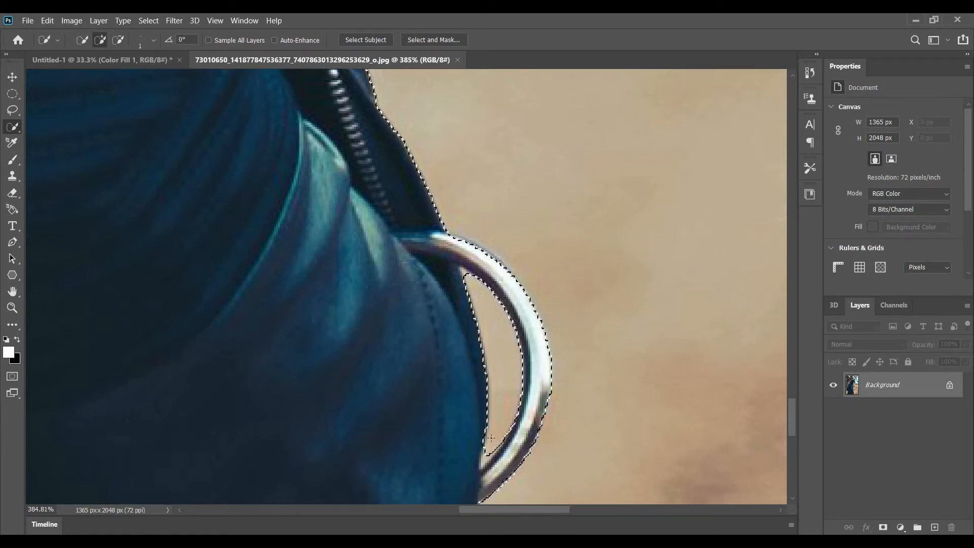
{"action": "key", "text": "alt"}
{"action": "left_click", "coordinate": [484, 459], "text": "alt"}
Step: Copy the selected figure and paste it into the Untitled-1 document above the colour fill
{"action": "scroll", "coordinate": [622, 306], "scroll_direction": "down", "scroll_amount": 8}
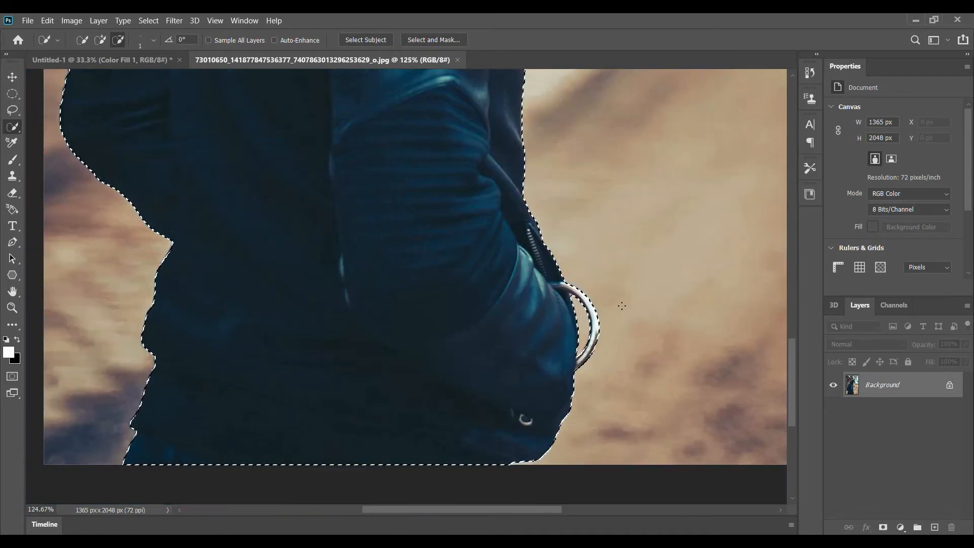
{"action": "scroll", "coordinate": [622, 306], "scroll_direction": "up", "scroll_amount": 10}
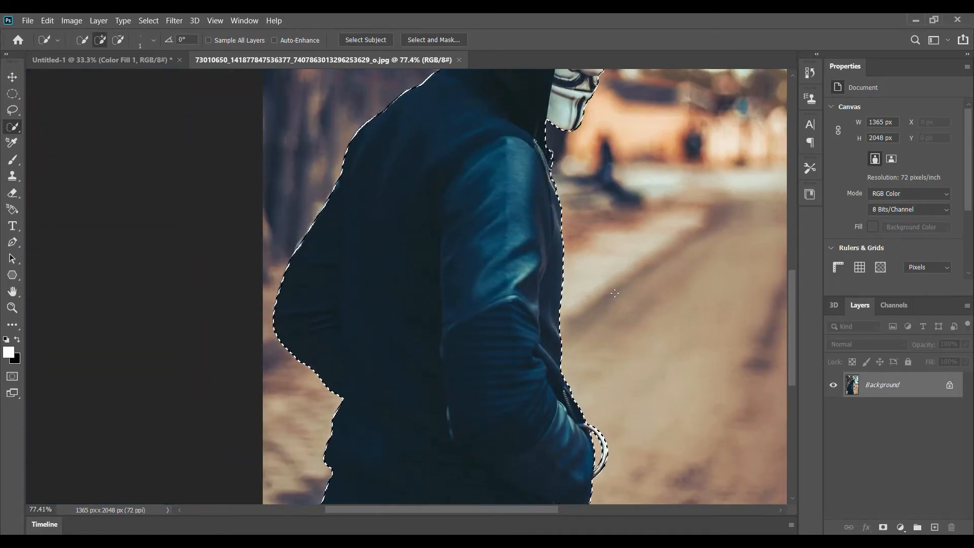
{"action": "scroll", "coordinate": [613, 293], "scroll_direction": "down", "scroll_amount": 2}
{"action": "scroll", "coordinate": [614, 293], "scroll_direction": "down", "scroll_amount": 3}
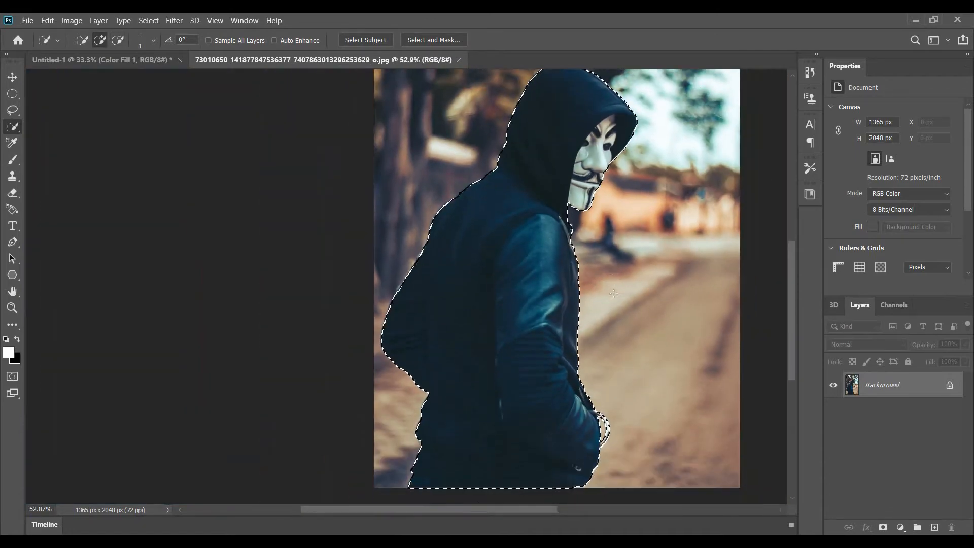
{"action": "key", "text": "ctrl+c"}
{"action": "scroll", "coordinate": [614, 293], "scroll_direction": "down", "scroll_amount": 1}
{"action": "scroll", "coordinate": [603, 301], "scroll_direction": "up", "scroll_amount": 3}
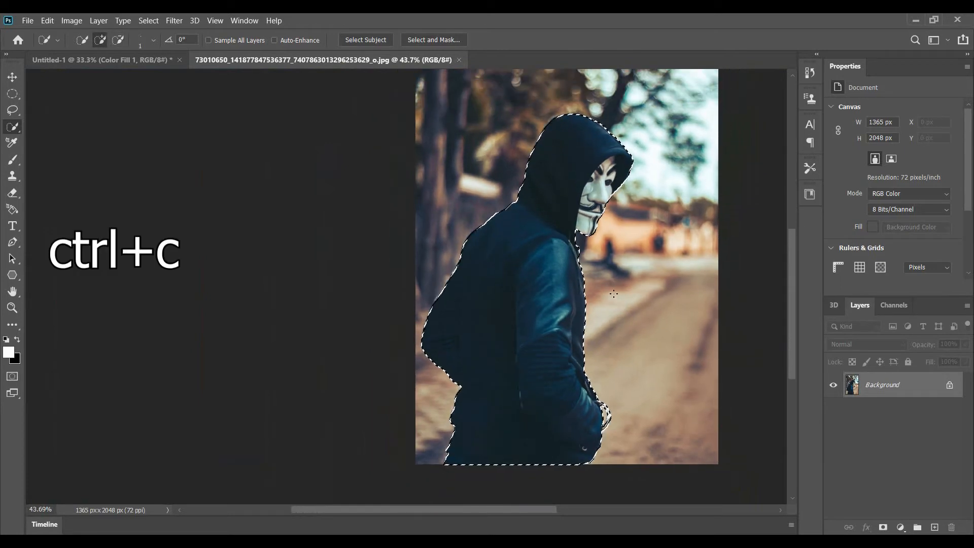
{"action": "scroll", "coordinate": [594, 309], "scroll_direction": "down", "scroll_amount": 1}
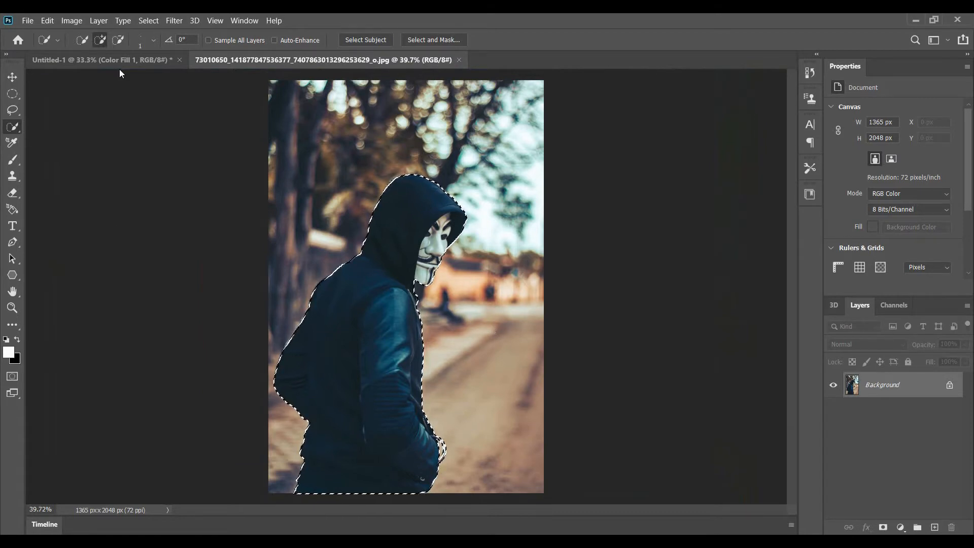
{"action": "key", "text": "ctrl+v"}
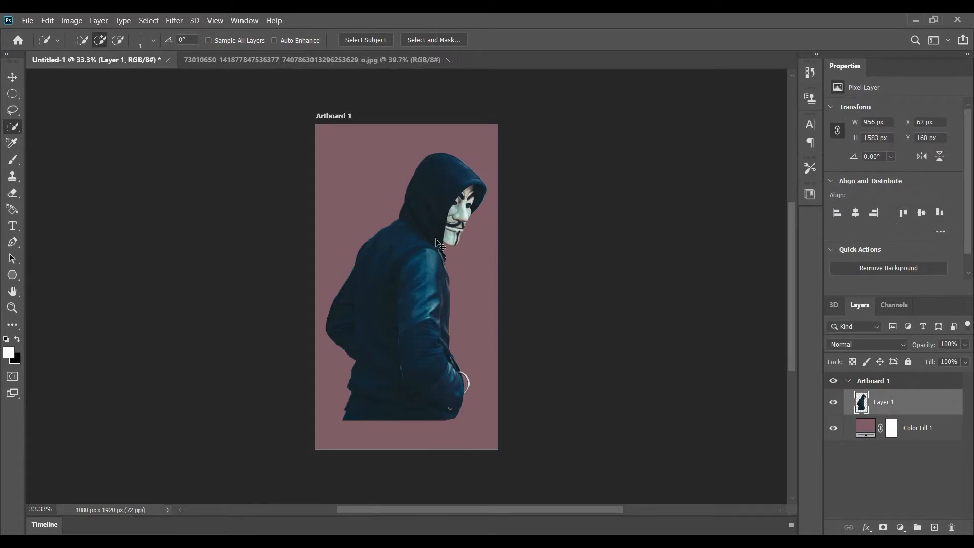
Step: Scale the pasted figure to 87.75% and place it against the artboard's lower-right corner
{"action": "key", "text": "ctrl+t"}
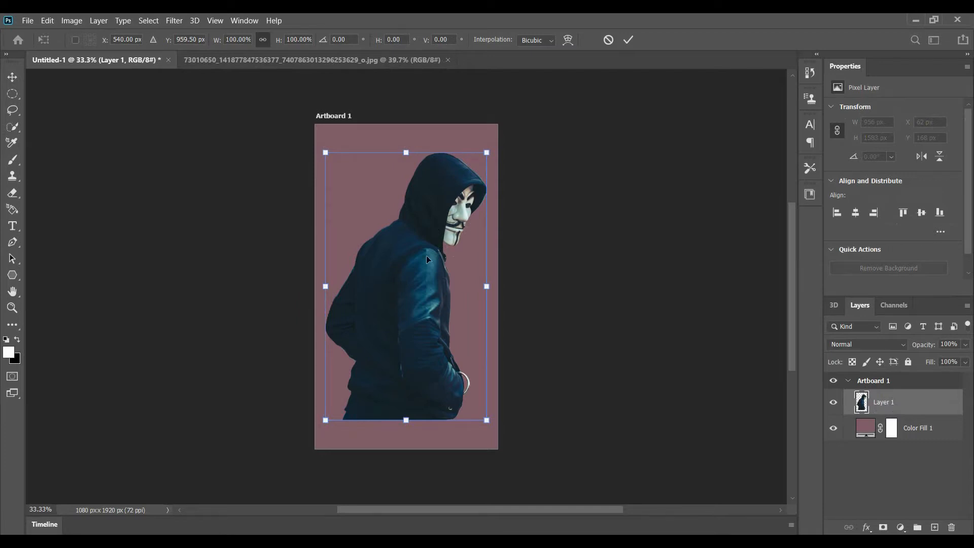
{"action": "left_click_drag", "start_coordinate": [417, 276], "coordinate": [431, 300]}
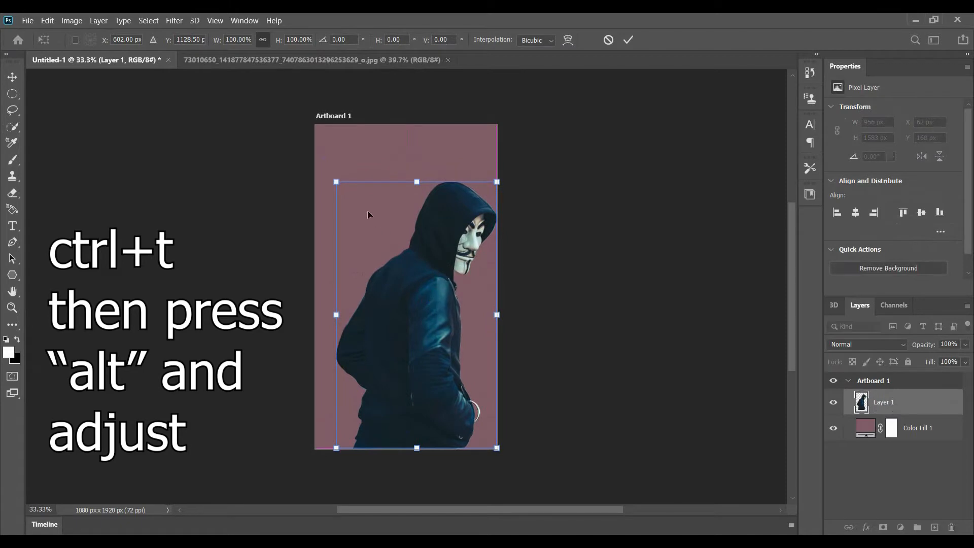
{"action": "left_click_drag", "start_coordinate": [334, 180], "coordinate": [345, 198]}
{"action": "left_click_drag", "start_coordinate": [410, 281], "coordinate": [420, 294]}
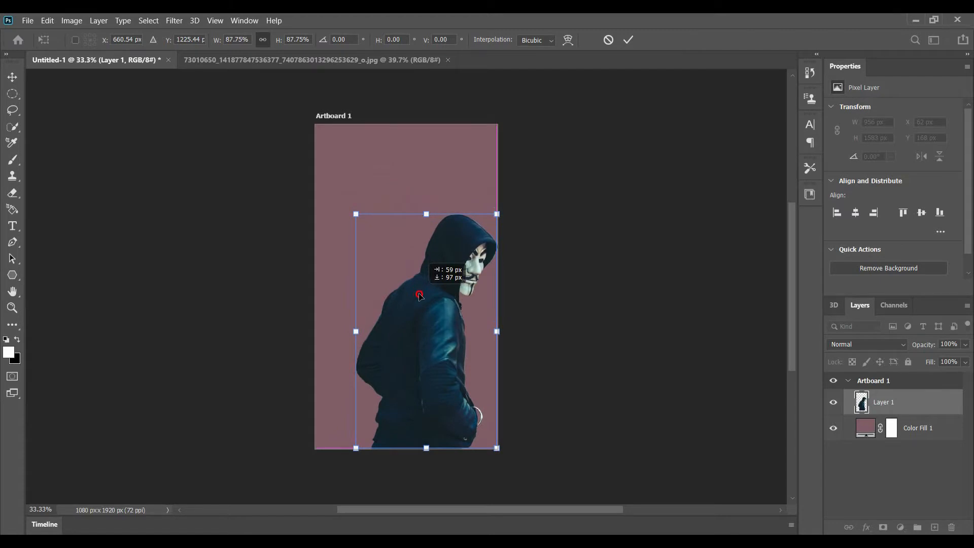
{"action": "left_click_drag", "start_coordinate": [419, 295], "coordinate": [420, 295]}
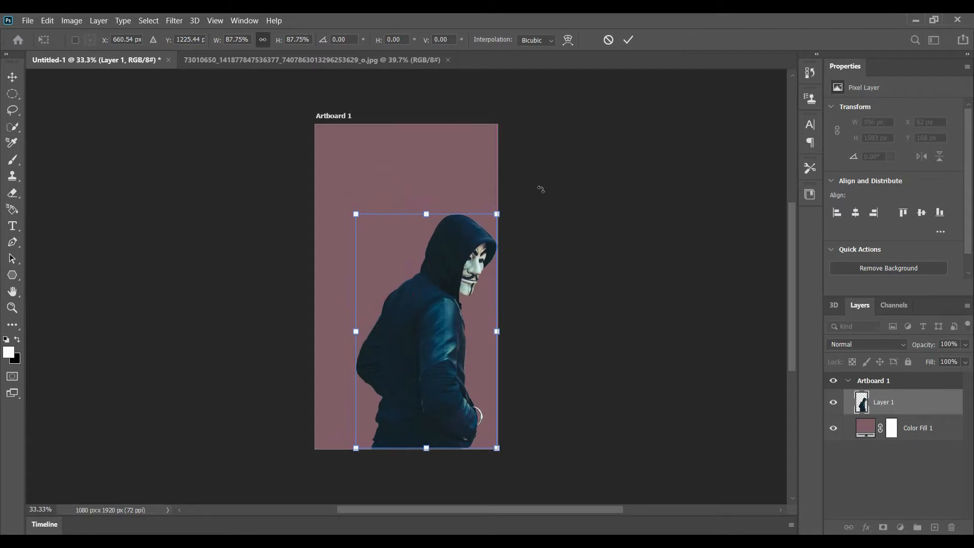
{"action": "left_click", "coordinate": [628, 40]}
{"action": "key", "text": "w"}
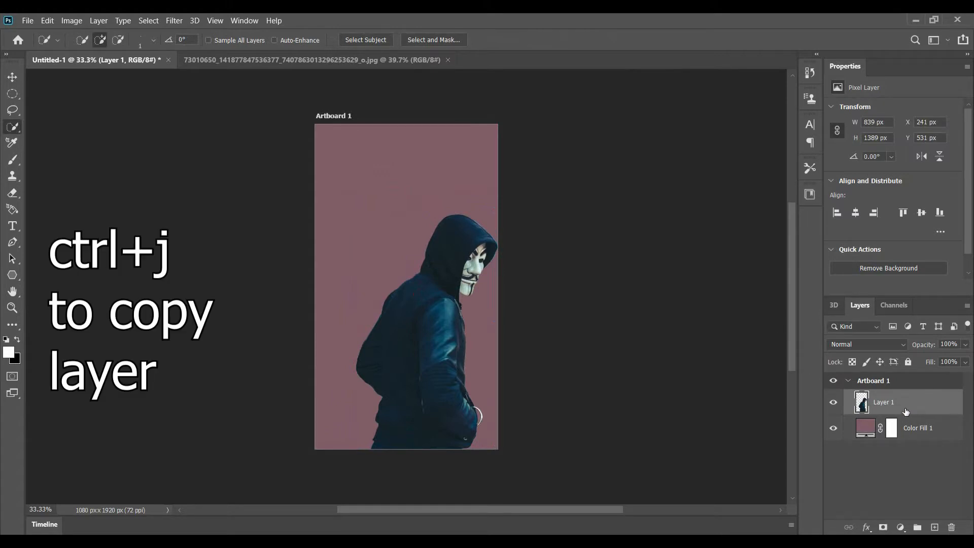
Step: Duplicate the figure layer, name the copy Liquify, and open it in the Liquify filter
{"action": "key", "text": "ctrl+j"}
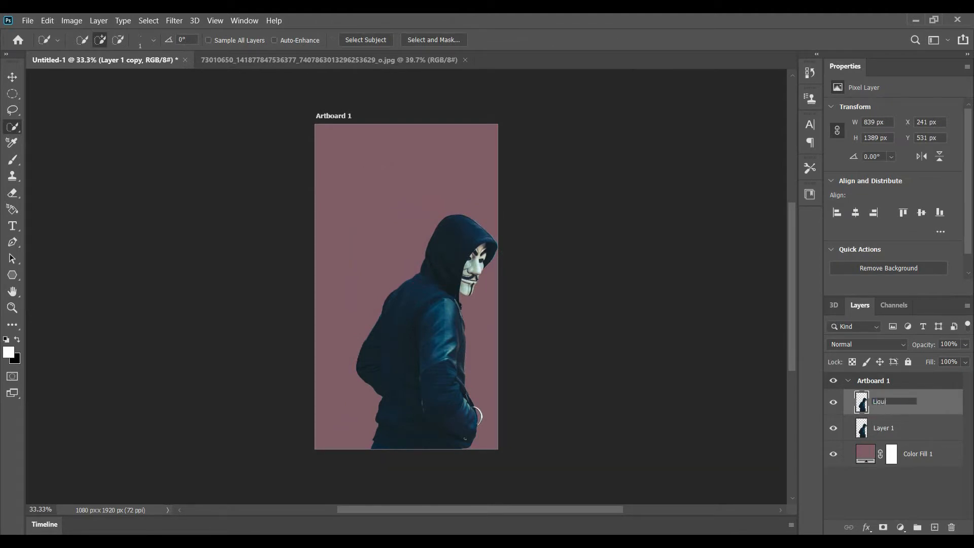
{"action": "key", "text": "Return"}
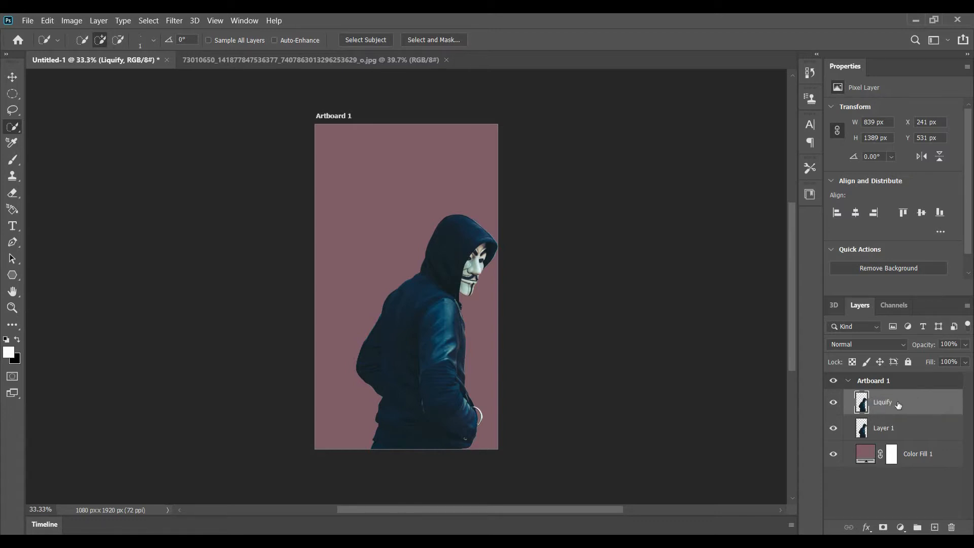
{"action": "left_click", "coordinate": [180, 22]}
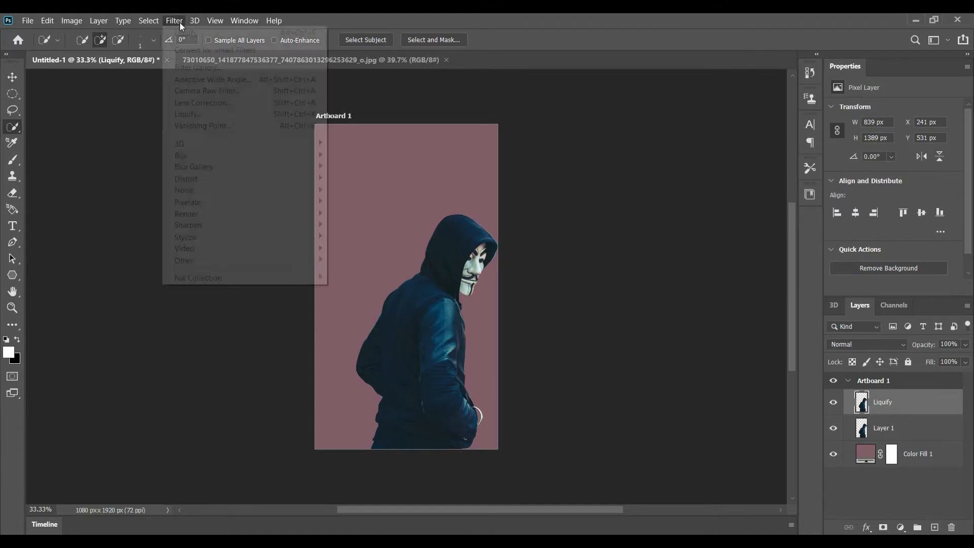
{"action": "left_click", "coordinate": [214, 120]}
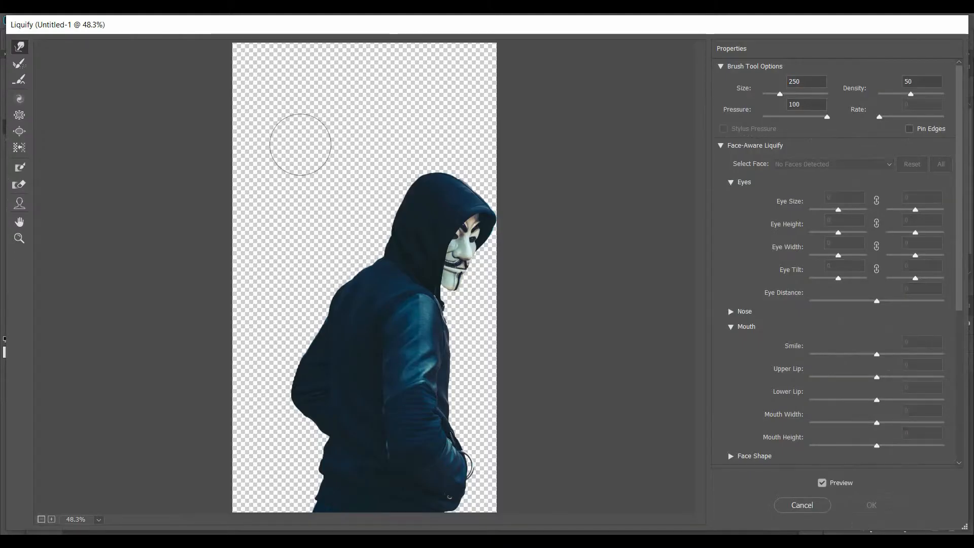
Step: Warp the top and back of the hood outward to the canvas's upper-left corner with a 250 px brush
{"action": "left_click_drag", "start_coordinate": [409, 180], "coordinate": [383, 158]}
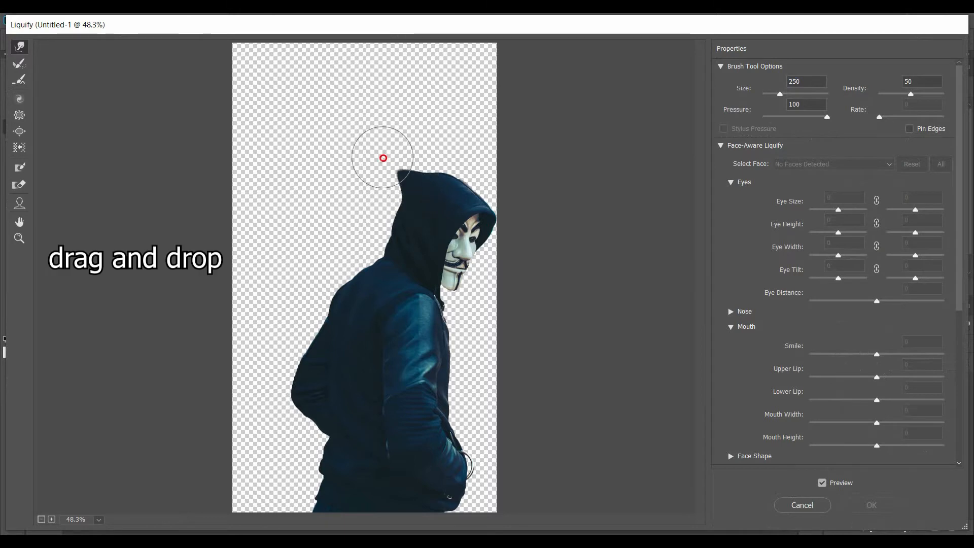
{"action": "mouse_move", "coordinate": [426, 188]}
{"action": "left_mouse_down"}
{"action": "mouse_move", "coordinate": [378, 138]}
{"action": "mouse_move", "coordinate": [429, 174]}
{"action": "mouse_move", "coordinate": [364, 104]}
{"action": "left_mouse_up"}
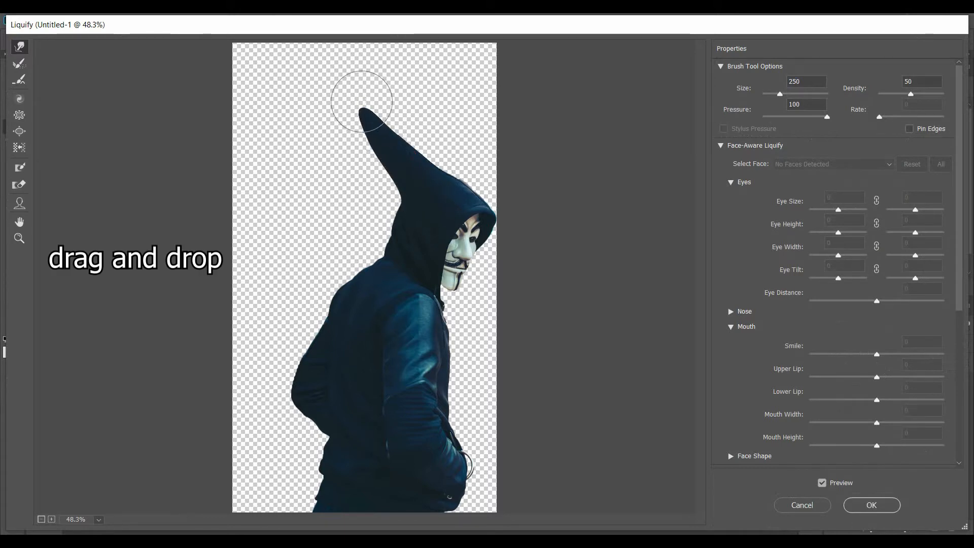
{"action": "mouse_move", "coordinate": [403, 153]}
{"action": "left_mouse_down"}
{"action": "mouse_move", "coordinate": [329, 71]}
{"action": "mouse_move", "coordinate": [329, 83]}
{"action": "mouse_move", "coordinate": [318, 74]}
{"action": "left_mouse_up"}
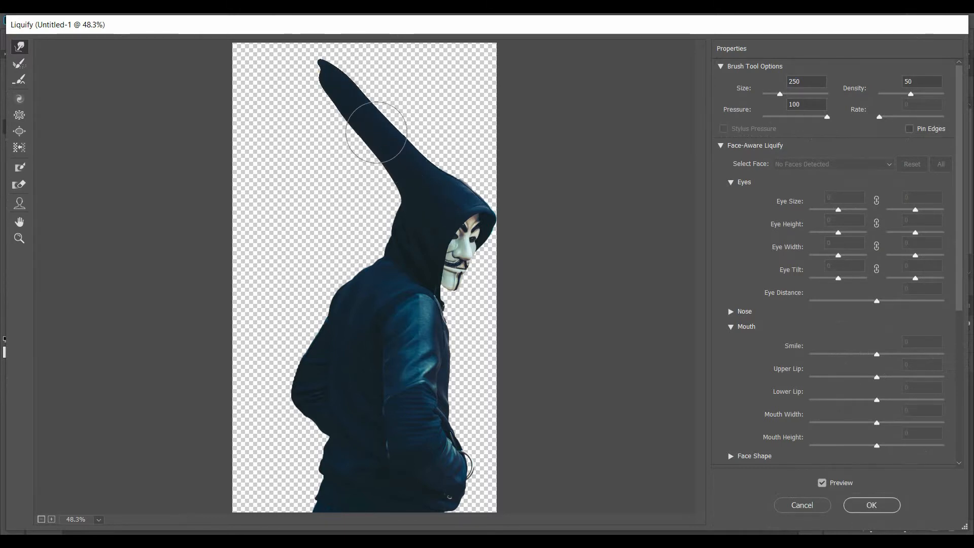
{"action": "mouse_move", "coordinate": [374, 131]}
{"action": "left_mouse_down"}
{"action": "mouse_move", "coordinate": [284, 45]}
{"action": "mouse_move", "coordinate": [300, 75]}
{"action": "mouse_move", "coordinate": [276, 59]}
{"action": "left_mouse_up"}
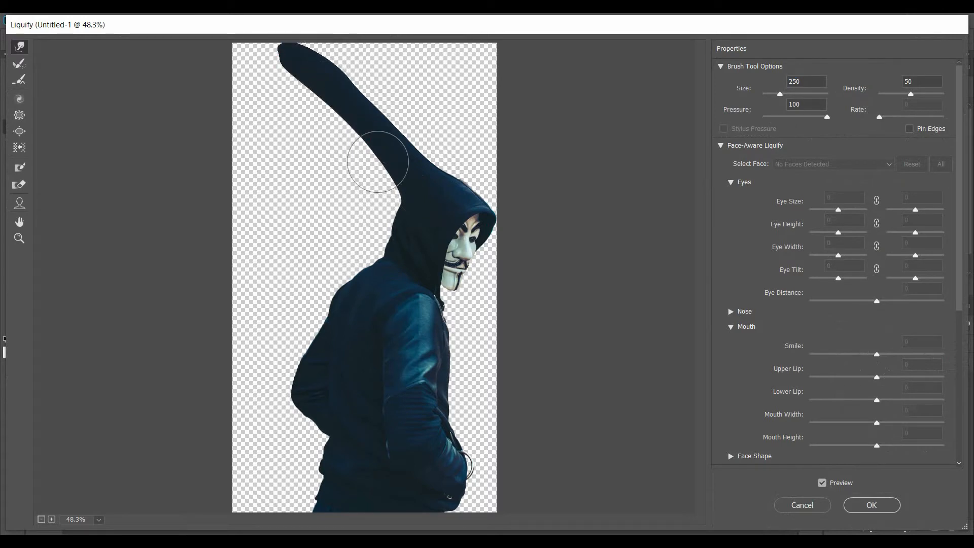
{"action": "mouse_move", "coordinate": [398, 169]}
{"action": "left_mouse_down"}
{"action": "mouse_move", "coordinate": [267, 53]}
{"action": "mouse_move", "coordinate": [344, 145]}
{"action": "mouse_move", "coordinate": [288, 89]}
{"action": "left_mouse_up"}
{"action": "mouse_move", "coordinate": [381, 155]}
{"action": "left_mouse_down"}
{"action": "mouse_move", "coordinate": [241, 58]}
{"action": "mouse_move", "coordinate": [366, 173]}
{"action": "mouse_move", "coordinate": [298, 97]}
{"action": "left_mouse_up"}
{"action": "left_click_drag", "start_coordinate": [326, 141], "coordinate": [196, 43]}
{"action": "left_click_drag", "start_coordinate": [324, 114], "coordinate": [250, 55]}
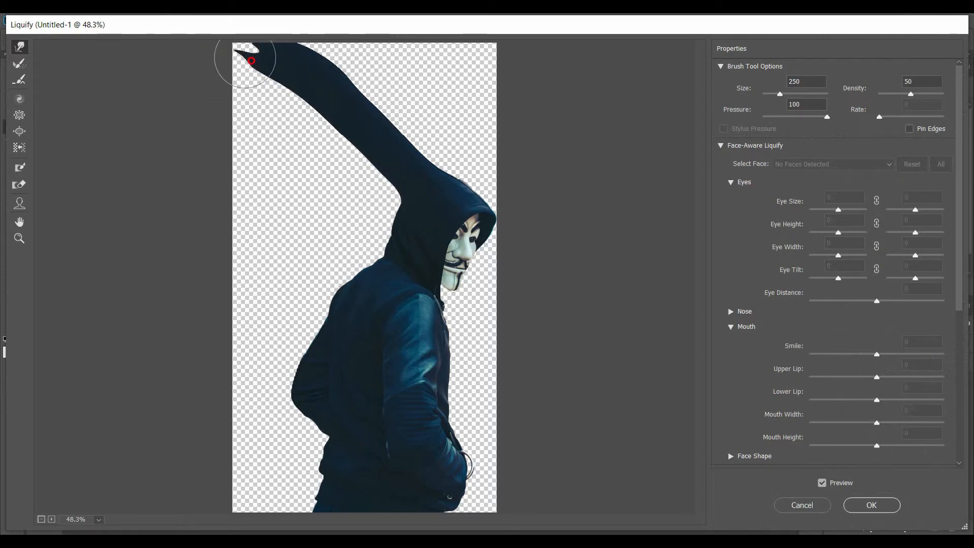
{"action": "mouse_move", "coordinate": [292, 78]}
{"action": "left_mouse_down"}
{"action": "mouse_move", "coordinate": [283, 83]}
{"action": "mouse_move", "coordinate": [253, 61]}
{"action": "left_mouse_up"}
Step: Warp the back of the hood and jacket out to the left canvas edge, filling the whole area behind the figure
{"action": "left_click_drag", "start_coordinate": [374, 163], "coordinate": [246, 102]}
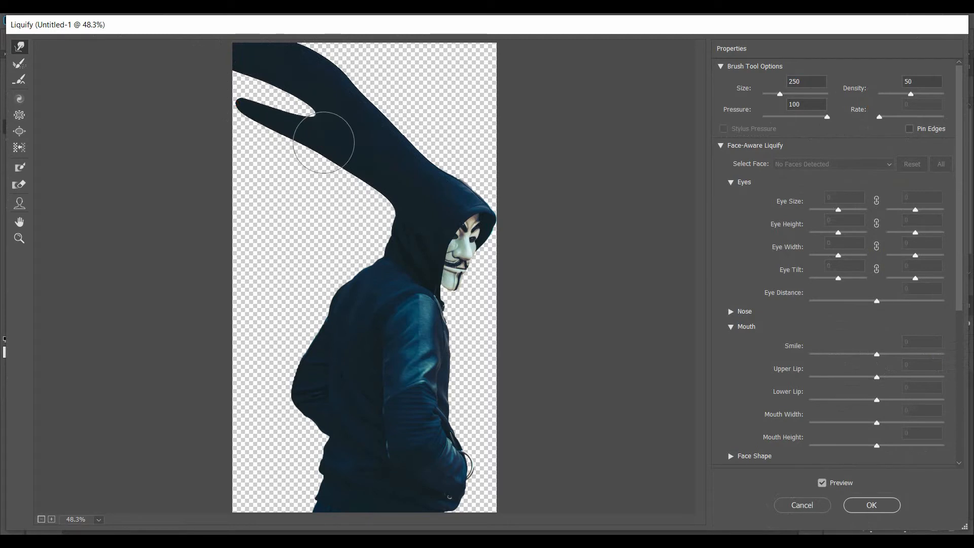
{"action": "mouse_move", "coordinate": [313, 131]}
{"action": "left_mouse_down"}
{"action": "mouse_move", "coordinate": [300, 116]}
{"action": "mouse_move", "coordinate": [212, 79]}
{"action": "left_mouse_up"}
{"action": "mouse_move", "coordinate": [266, 143]}
{"action": "left_mouse_down"}
{"action": "mouse_move", "coordinate": [224, 124]}
{"action": "mouse_move", "coordinate": [228, 133]}
{"action": "left_mouse_up"}
{"action": "mouse_move", "coordinate": [404, 239]}
{"action": "left_mouse_down"}
{"action": "mouse_move", "coordinate": [228, 151]}
{"action": "mouse_move", "coordinate": [211, 163]}
{"action": "left_mouse_up"}
{"action": "mouse_move", "coordinate": [354, 234]}
{"action": "left_mouse_down"}
{"action": "mouse_move", "coordinate": [363, 227]}
{"action": "mouse_move", "coordinate": [388, 256]}
{"action": "mouse_move", "coordinate": [256, 218]}
{"action": "mouse_move", "coordinate": [203, 254]}
{"action": "mouse_move", "coordinate": [329, 335]}
{"action": "mouse_move", "coordinate": [315, 374]}
{"action": "mouse_move", "coordinate": [224, 365]}
{"action": "mouse_move", "coordinate": [344, 416]}
{"action": "mouse_move", "coordinate": [304, 402]}
{"action": "mouse_move", "coordinate": [315, 409]}
{"action": "mouse_move", "coordinate": [232, 402]}
{"action": "mouse_move", "coordinate": [351, 464]}
{"action": "mouse_move", "coordinate": [306, 436]}
{"action": "mouse_move", "coordinate": [342, 463]}
{"action": "mouse_move", "coordinate": [320, 464]}
{"action": "mouse_move", "coordinate": [308, 495]}
{"action": "mouse_move", "coordinate": [350, 494]}
{"action": "mouse_move", "coordinate": [259, 510]}
{"action": "left_mouse_up"}
{"action": "key", "text": "Return"}
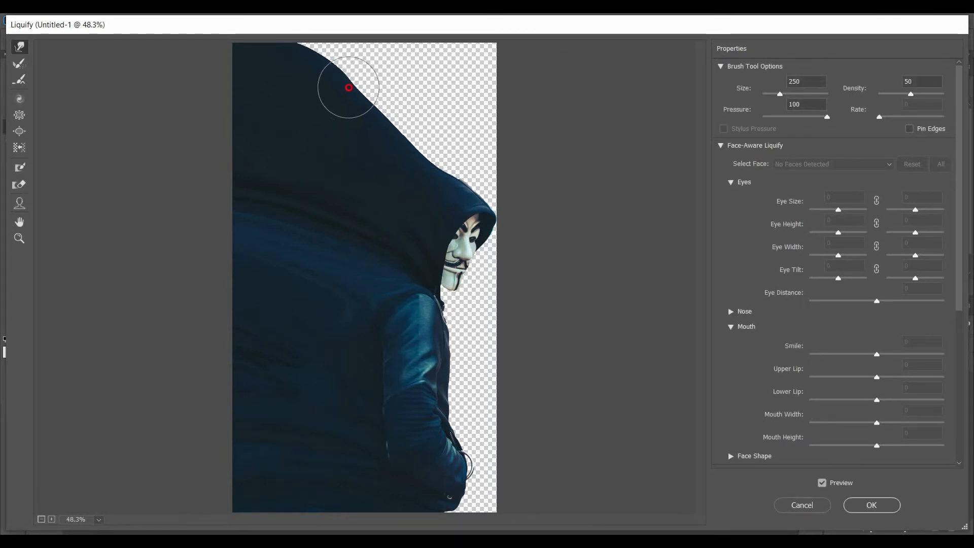
Step: Bulge the stretched hood's upper contour outward toward the top canvas edge and apply the Liquify filter
{"action": "mouse_move", "coordinate": [341, 87]}
{"action": "left_mouse_down"}
{"action": "mouse_move", "coordinate": [313, 48]}
{"action": "mouse_move", "coordinate": [365, 104]}
{"action": "mouse_move", "coordinate": [326, 62]}
{"action": "left_mouse_up"}
{"action": "mouse_move", "coordinate": [404, 147]}
{"action": "left_mouse_down"}
{"action": "mouse_move", "coordinate": [346, 59]}
{"action": "mouse_move", "coordinate": [397, 150]}
{"action": "mouse_move", "coordinate": [394, 113]}
{"action": "mouse_move", "coordinate": [326, 43]}
{"action": "left_mouse_up"}
{"action": "left_click_drag", "start_coordinate": [359, 102], "coordinate": [321, 43]}
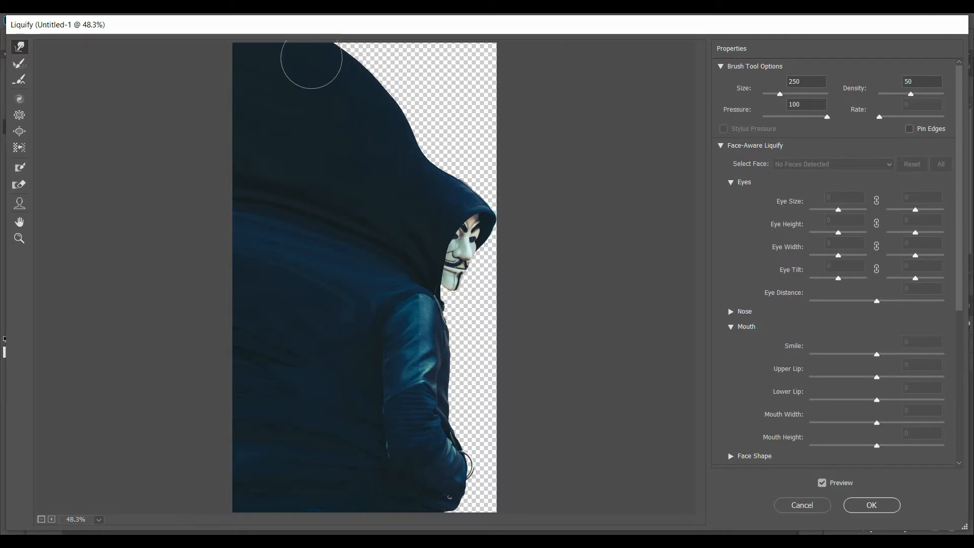
{"action": "left_click", "coordinate": [866, 507]}
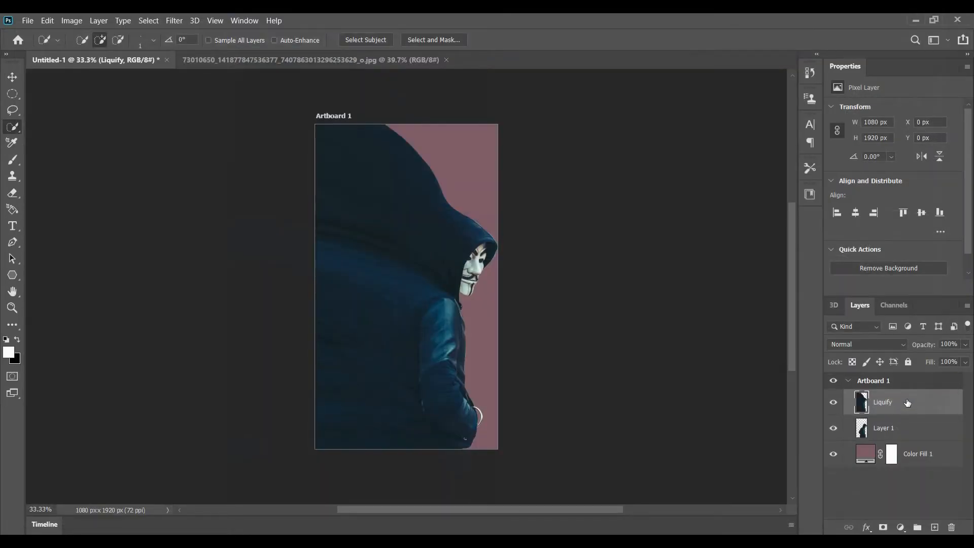
Step: Add an inverted black layer mask to the Liquify layer and a white layer mask to Layer 1
{"action": "left_click", "coordinate": [882, 528]}
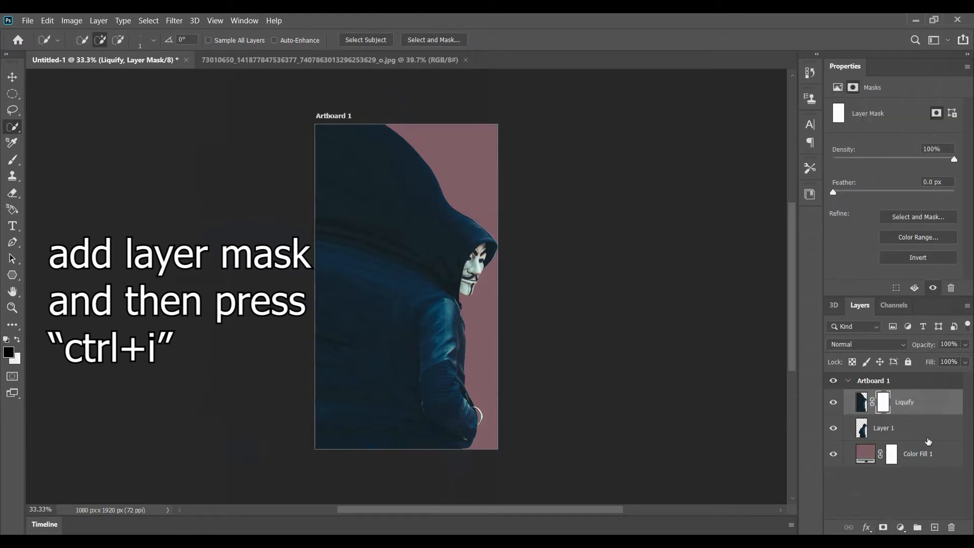
{"action": "key", "text": "ctrl+i"}
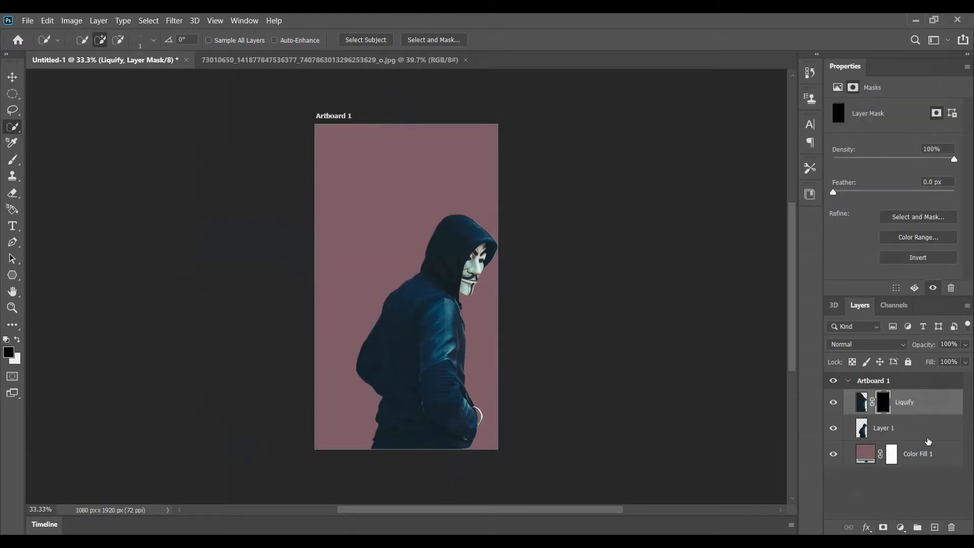
{"action": "left_click", "coordinate": [904, 436]}
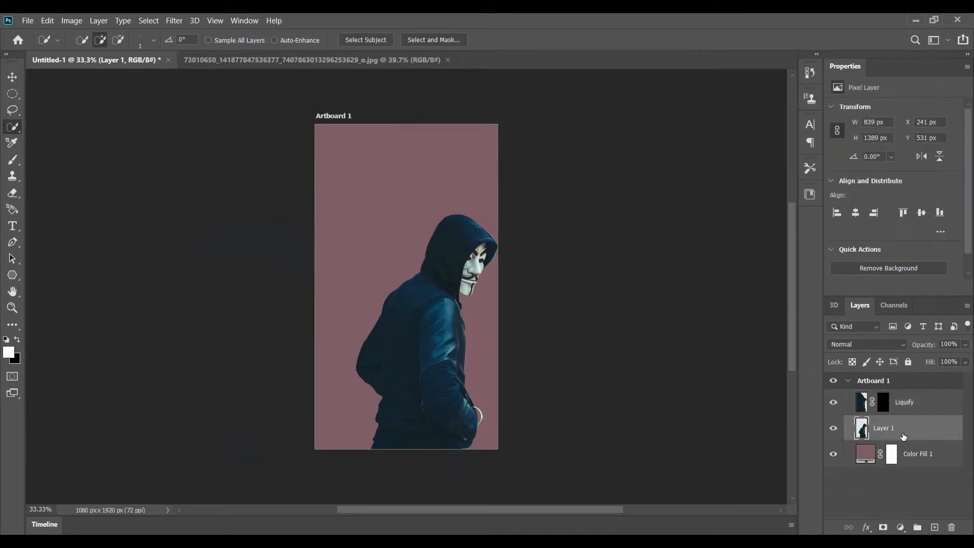
{"action": "left_click", "coordinate": [883, 528]}
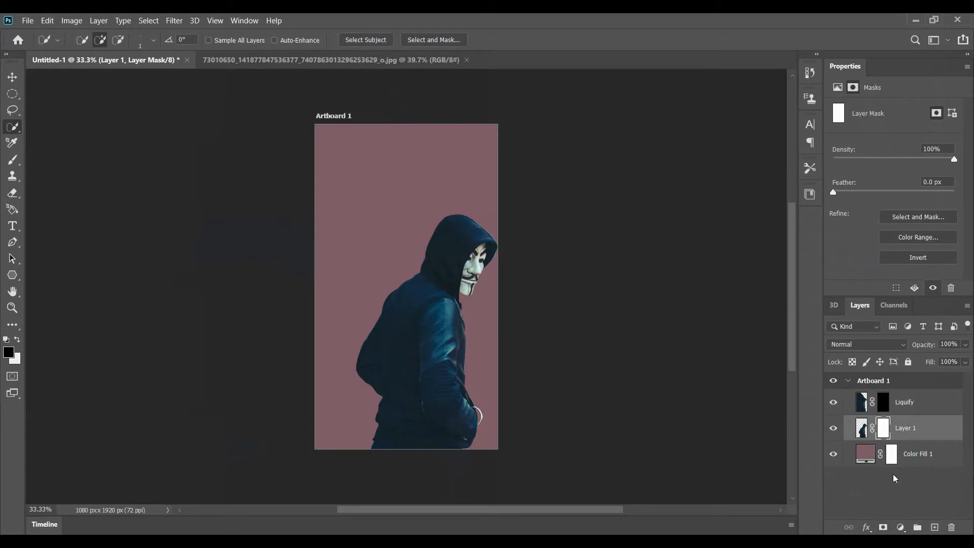
Step: Set up the Brush tool with the Soft Round brush at 187 px
{"action": "left_click", "coordinate": [13, 160]}
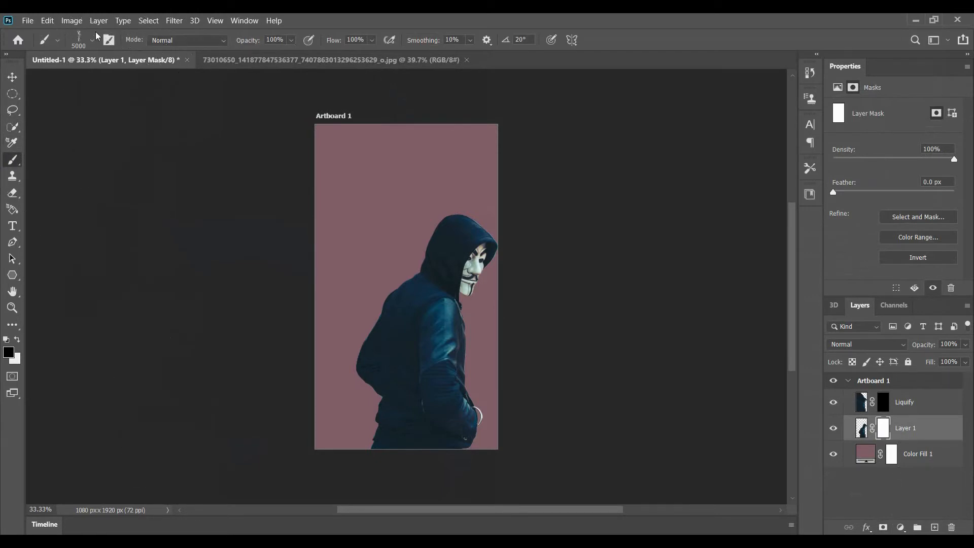
{"action": "left_click", "coordinate": [94, 41]}
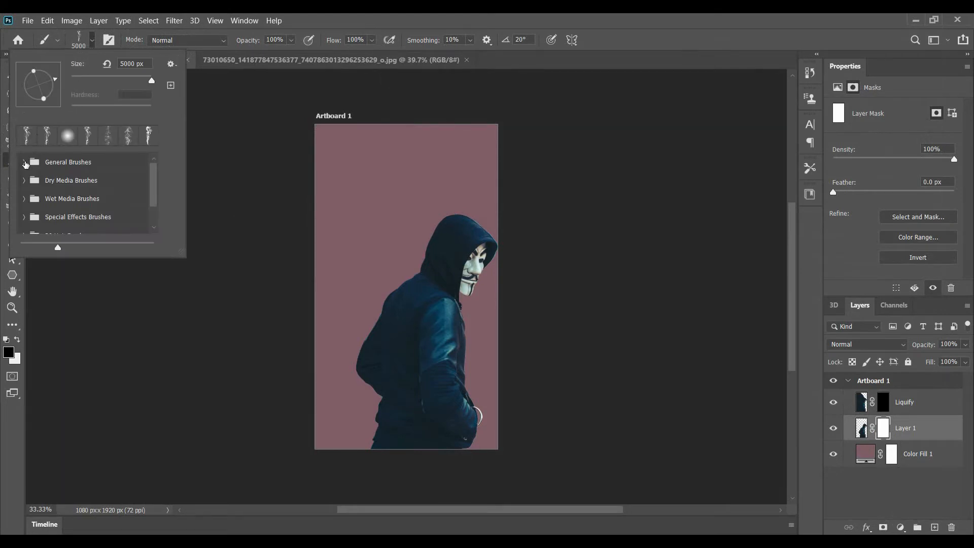
{"action": "left_click", "coordinate": [25, 162]}
{"action": "left_click", "coordinate": [39, 181]}
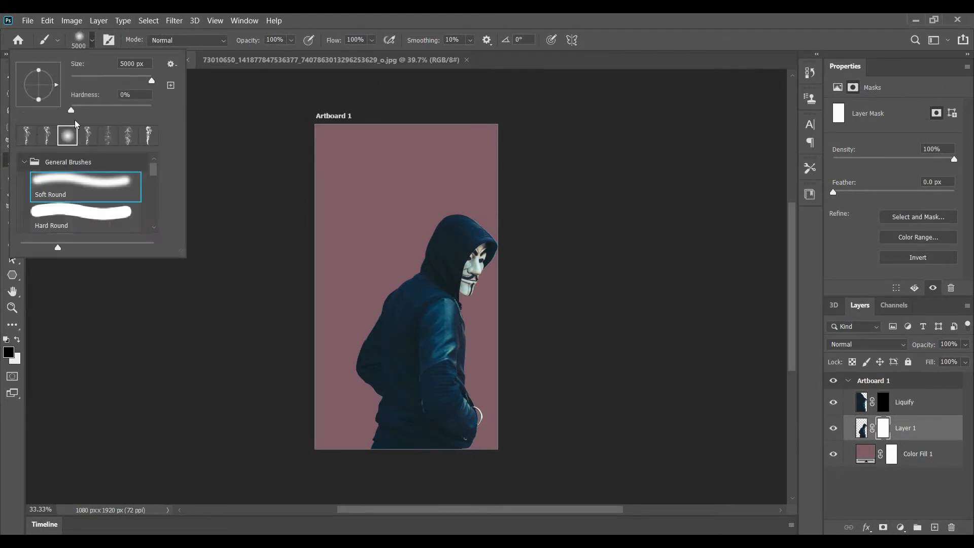
{"action": "left_click_drag", "start_coordinate": [152, 81], "coordinate": [134, 80]}
{"action": "left_click", "coordinate": [95, 42]}
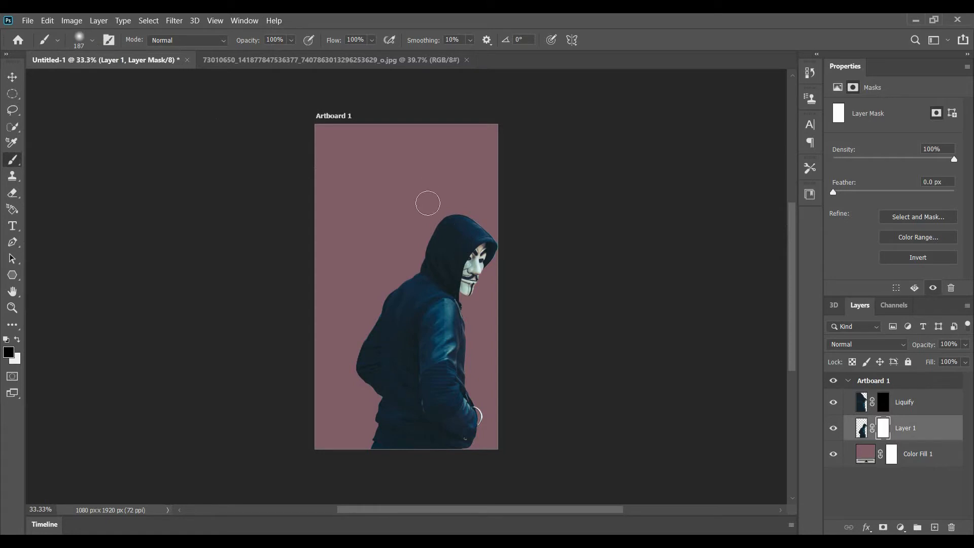
Step: Paint black on Layer 1's mask along the back of the hood and jacket to fade that side of the figure
{"action": "mouse_move", "coordinate": [440, 211]}
{"action": "left_mouse_down"}
{"action": "mouse_move", "coordinate": [404, 243]}
{"action": "mouse_move", "coordinate": [376, 378]}
{"action": "mouse_move", "coordinate": [354, 278]}
{"action": "mouse_move", "coordinate": [359, 358]}
{"action": "mouse_move", "coordinate": [377, 284]}
{"action": "mouse_move", "coordinate": [374, 457]}
{"action": "mouse_move", "coordinate": [373, 431]}
{"action": "left_mouse_up"}
{"action": "left_click_drag", "start_coordinate": [416, 216], "coordinate": [367, 450]}
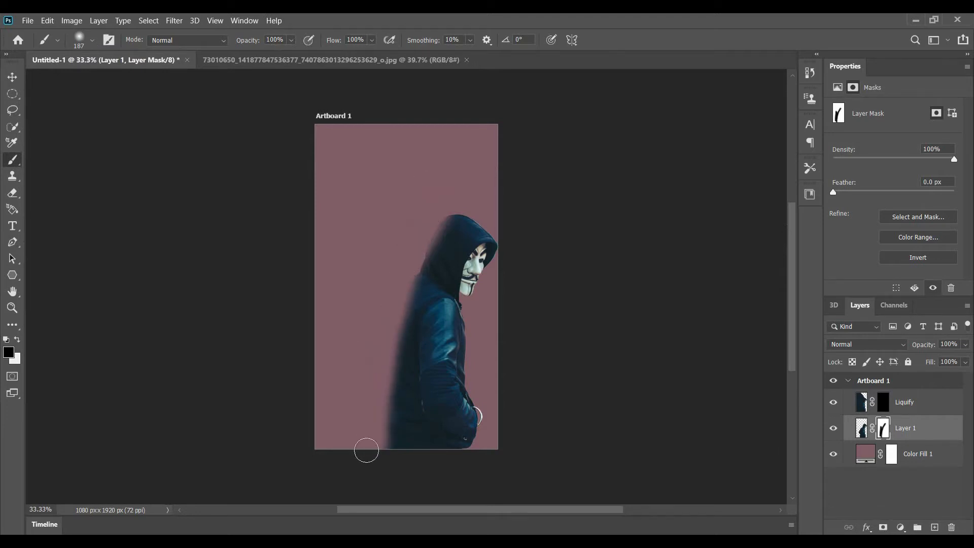
{"action": "mouse_move", "coordinate": [446, 202]}
{"action": "left_mouse_down"}
{"action": "mouse_move", "coordinate": [434, 231]}
{"action": "mouse_move", "coordinate": [460, 204]}
{"action": "mouse_move", "coordinate": [417, 233]}
{"action": "mouse_move", "coordinate": [405, 281]}
{"action": "mouse_move", "coordinate": [425, 214]}
{"action": "left_mouse_up"}
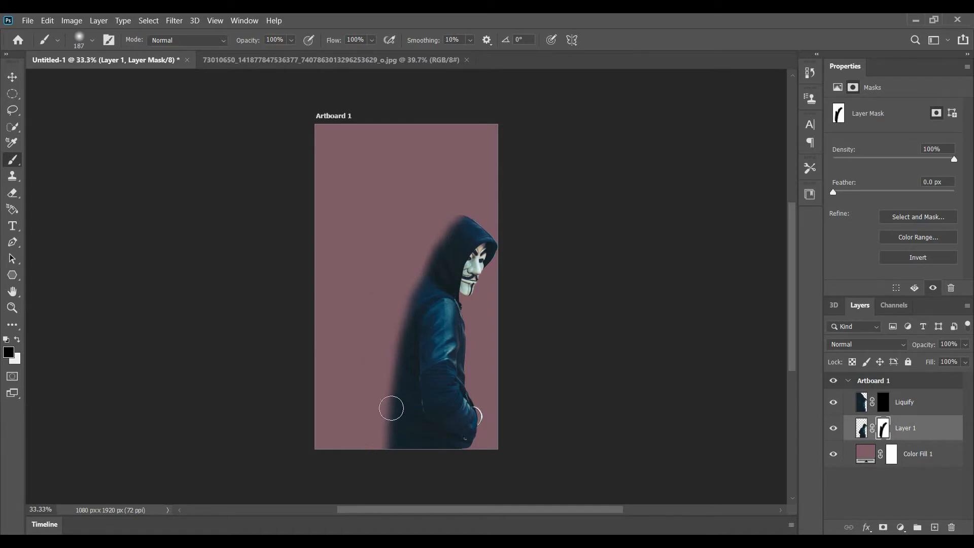
{"action": "mouse_move", "coordinate": [391, 407]}
{"action": "left_mouse_down"}
{"action": "mouse_move", "coordinate": [378, 480]}
{"action": "mouse_move", "coordinate": [379, 381]}
{"action": "left_mouse_up"}
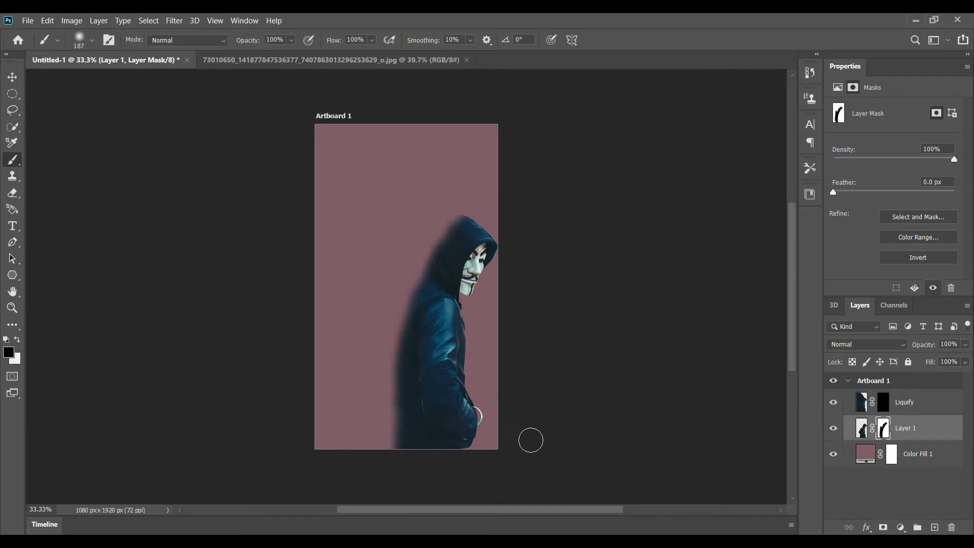
Step: Choose the Smoke 1 brush from the 20 Smoke Brushes set, with size 338 px and angle 102°
{"action": "left_click", "coordinate": [91, 42]}
{"action": "left_click", "coordinate": [24, 162]}
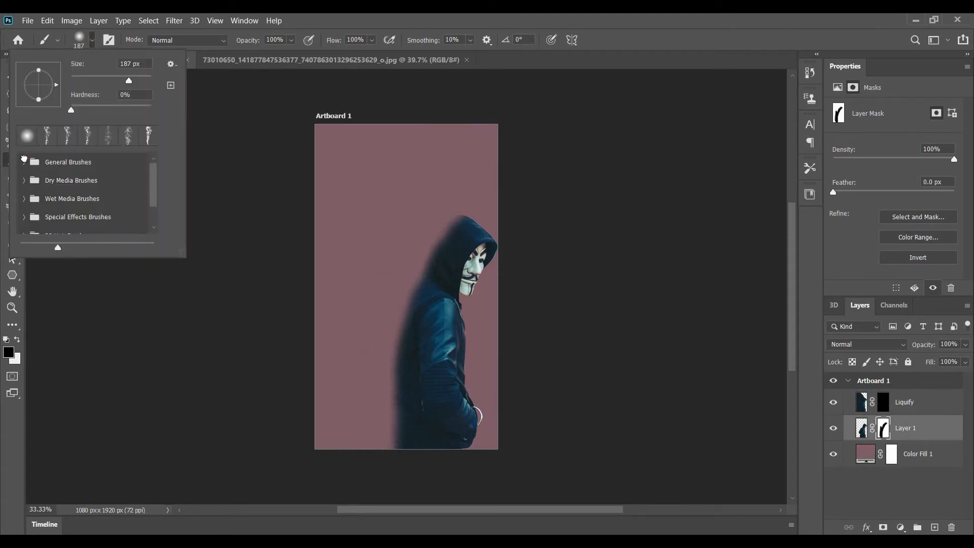
{"action": "scroll", "coordinate": [35, 183], "scroll_direction": "down", "scroll_amount": 1}
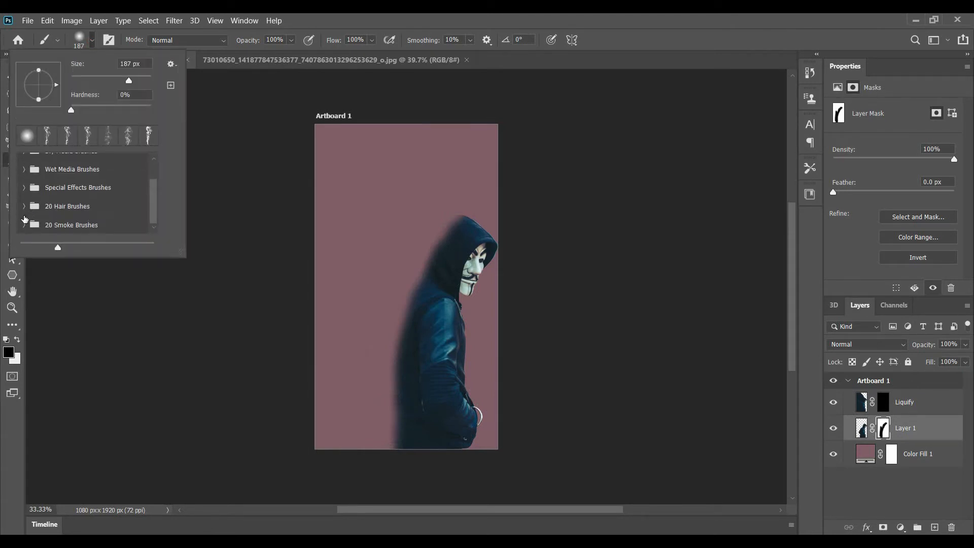
{"action": "left_click", "coordinate": [24, 224]}
{"action": "scroll", "coordinate": [57, 205], "scroll_direction": "down", "scroll_amount": 2}
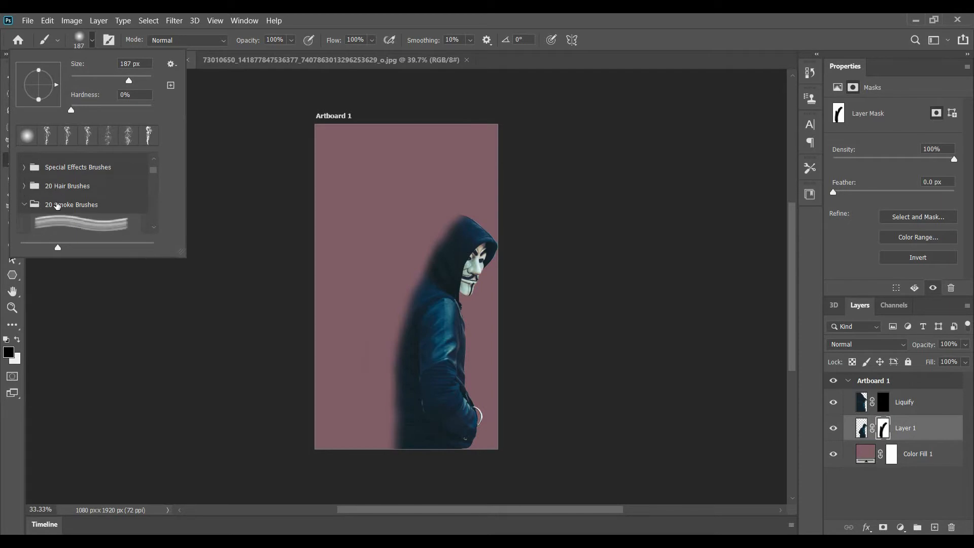
{"action": "left_click", "coordinate": [75, 211]}
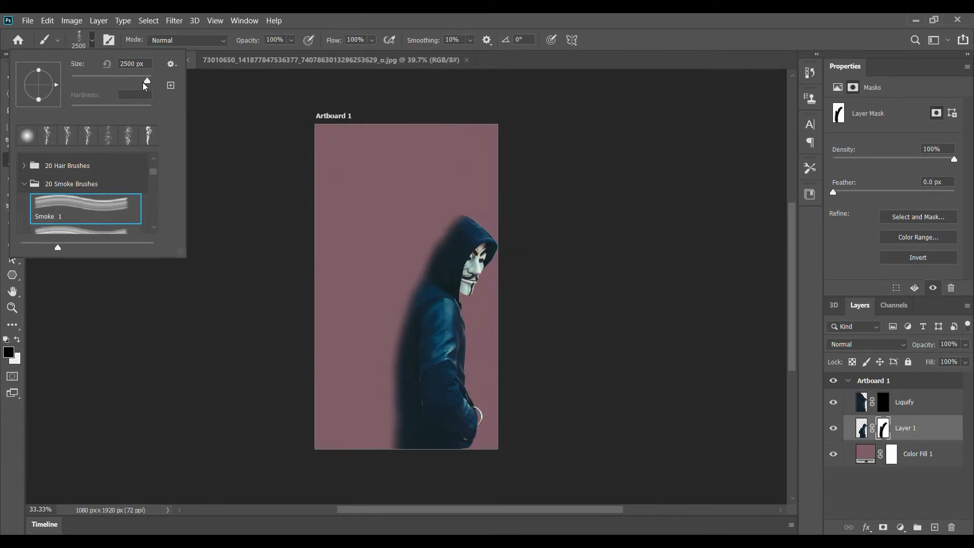
{"action": "left_click_drag", "start_coordinate": [144, 84], "coordinate": [137, 81]}
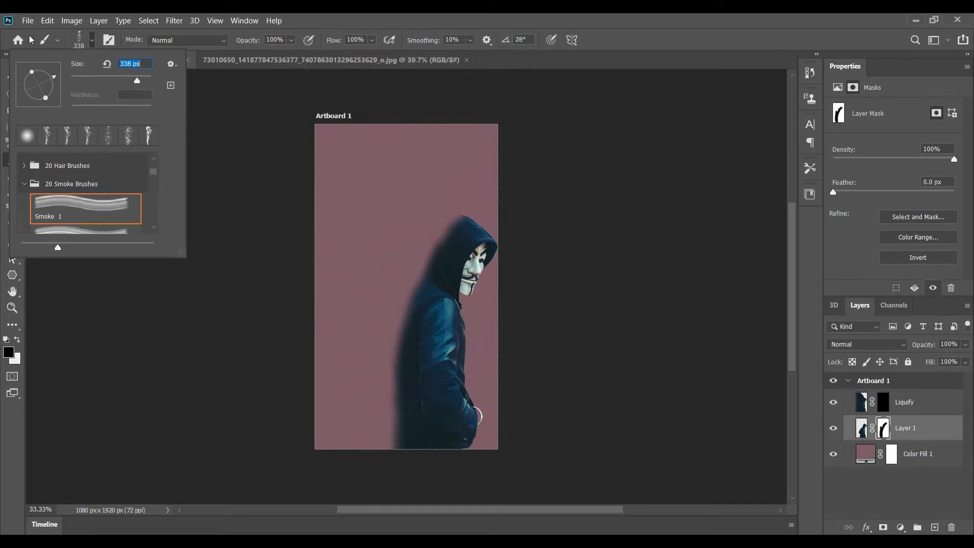
{"action": "left_click_drag", "start_coordinate": [56, 79], "coordinate": [37, 69]}
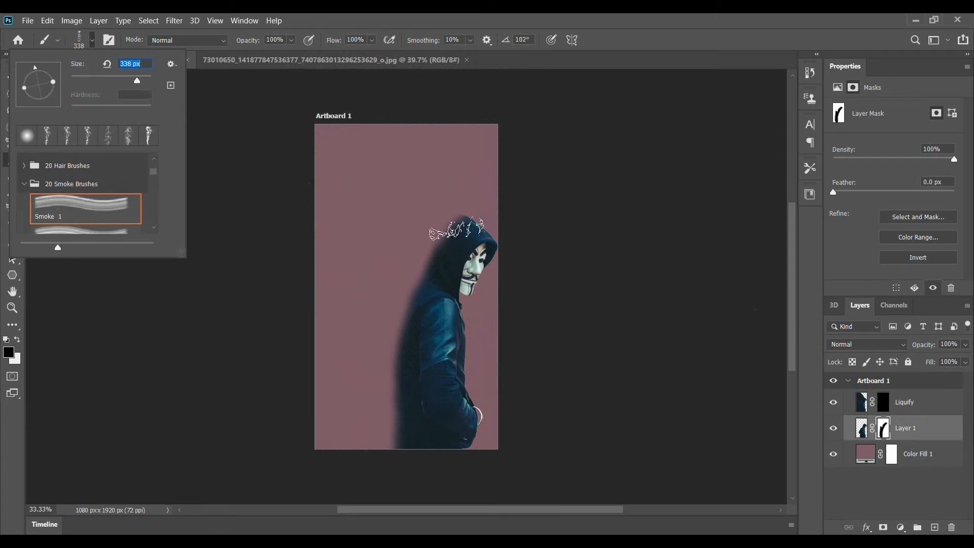
Step: Make white the foreground colour, set the smoke brush angle to 57°, and stamp wisps behind the hood and shoulder on Layer 1's mask
{"action": "left_click", "coordinate": [109, 40]}
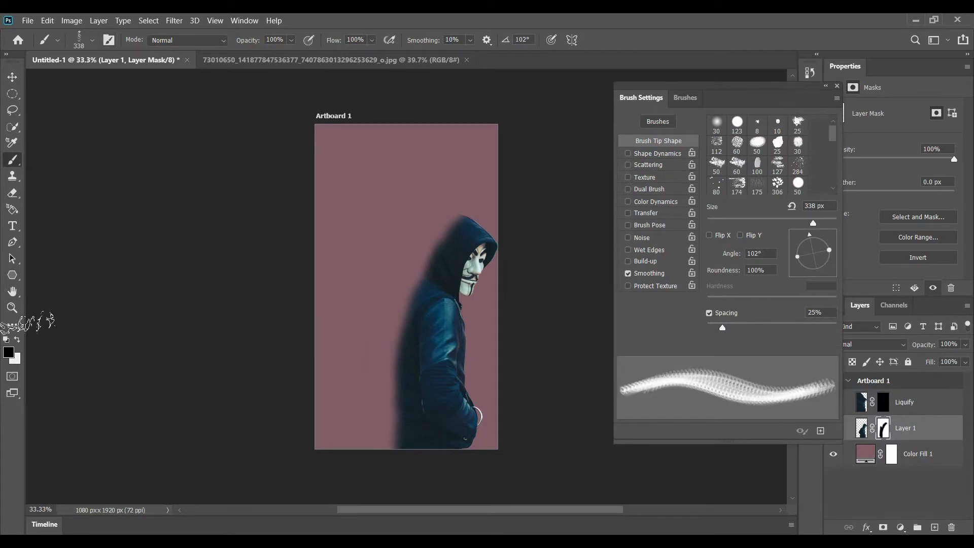
{"action": "left_click", "coordinate": [18, 339]}
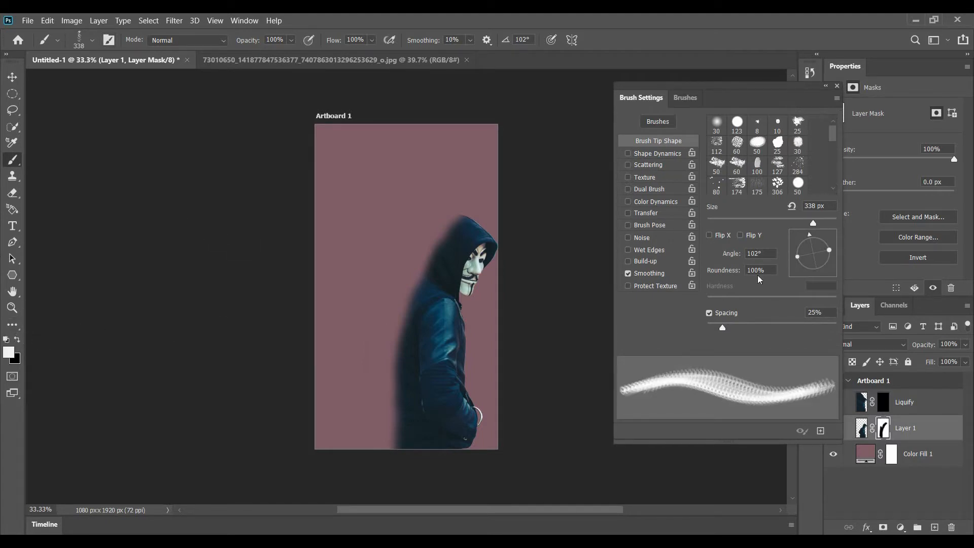
{"action": "left_click_drag", "start_coordinate": [811, 235], "coordinate": [823, 239]}
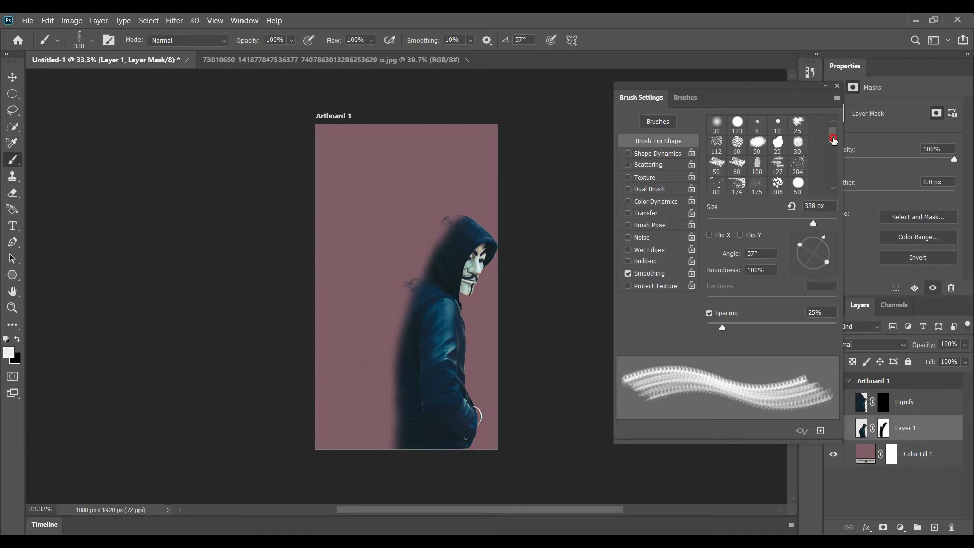
Step: Choose a different smoke brush tip, set its size to 367 px, and stamp wisps along the jacket's back on Layer 1's mask
{"action": "left_click_drag", "start_coordinate": [833, 140], "coordinate": [836, 147]}
{"action": "left_click", "coordinate": [836, 160]}
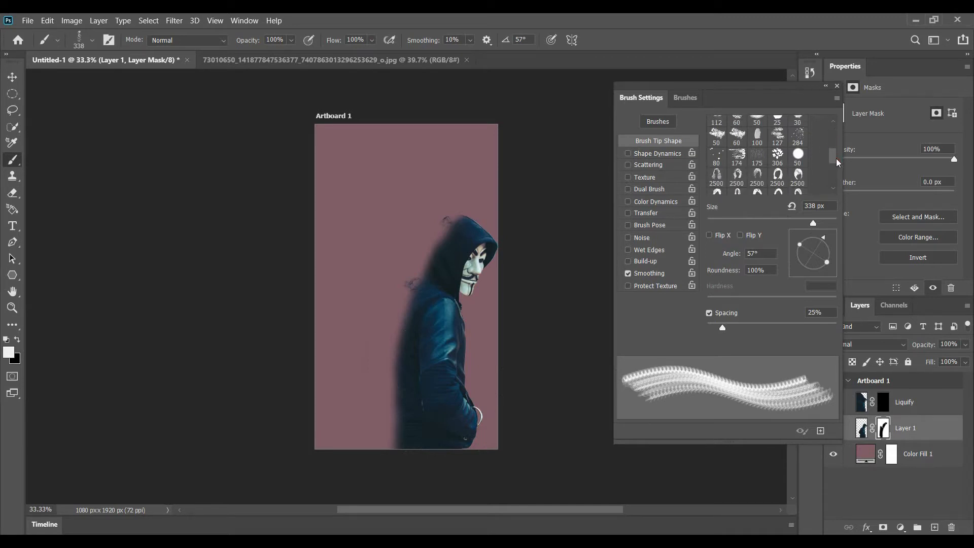
{"action": "left_click_drag", "start_coordinate": [833, 161], "coordinate": [834, 172]}
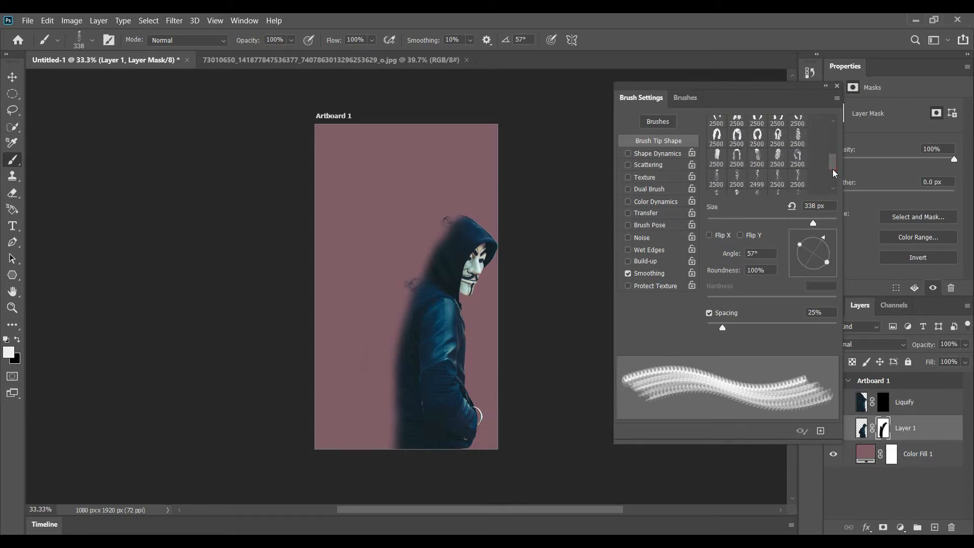
{"action": "scroll", "coordinate": [750, 172], "scroll_direction": "down", "scroll_amount": 3}
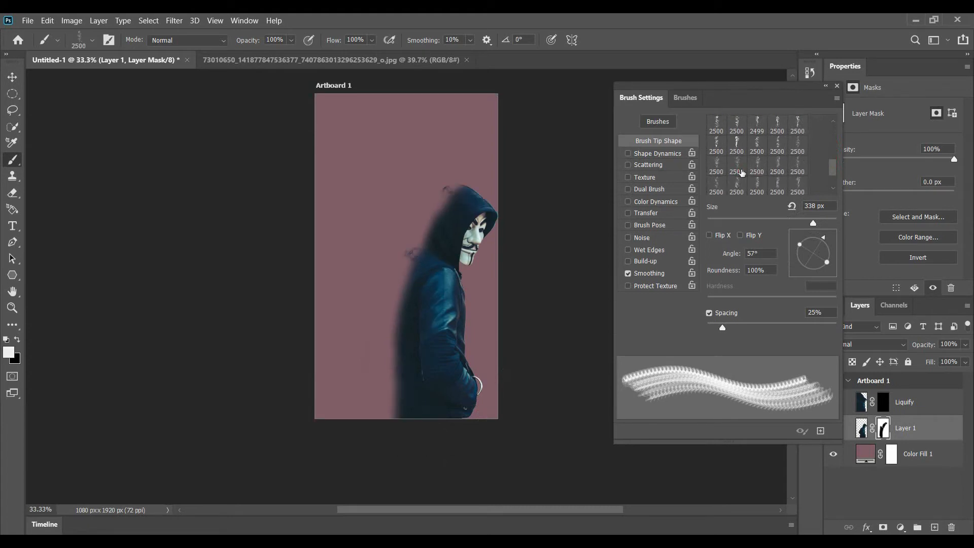
{"action": "left_click", "coordinate": [742, 172]}
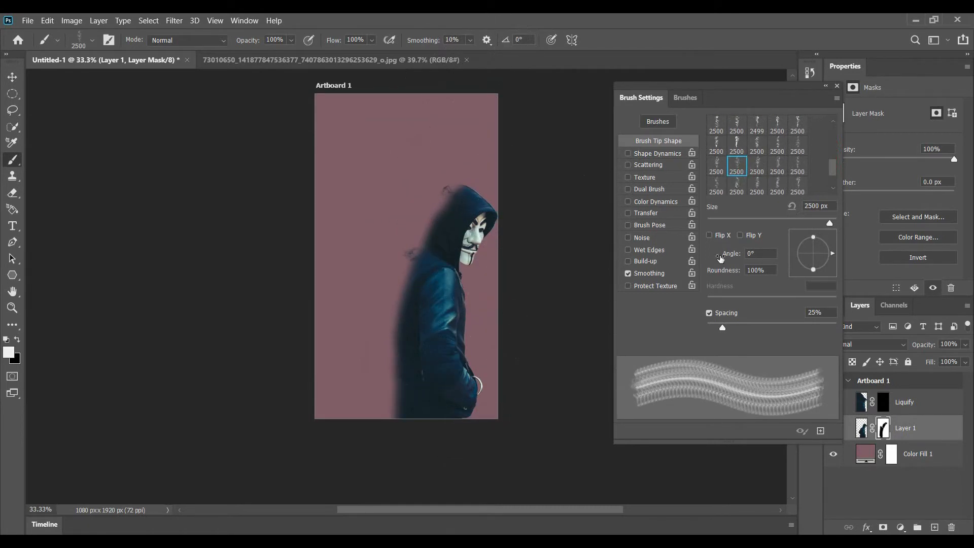
{"action": "left_click_drag", "start_coordinate": [824, 218], "coordinate": [814, 219]}
{"action": "left_click", "coordinate": [426, 225]}
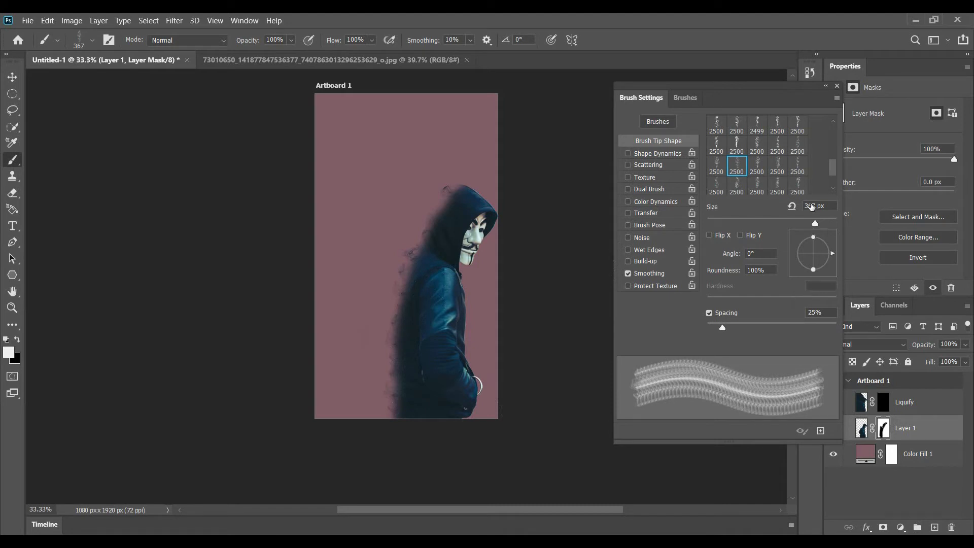
Step: Add smoke along the hood and jacket back on Layer 1's mask with two other smoke tips, 278 px at -8° and 475 px at 1°
{"action": "left_click", "coordinate": [795, 182]}
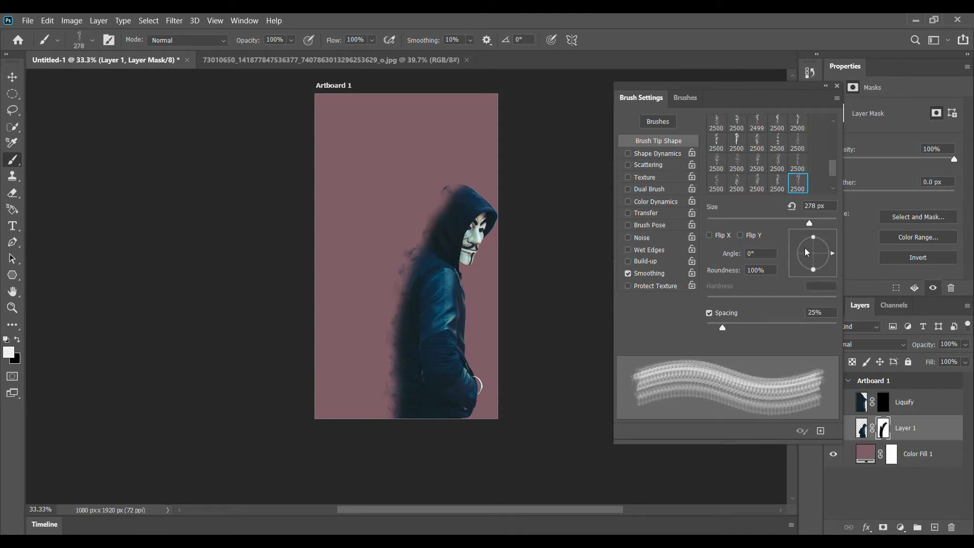
{"action": "left_click_drag", "start_coordinate": [823, 248], "coordinate": [827, 258]}
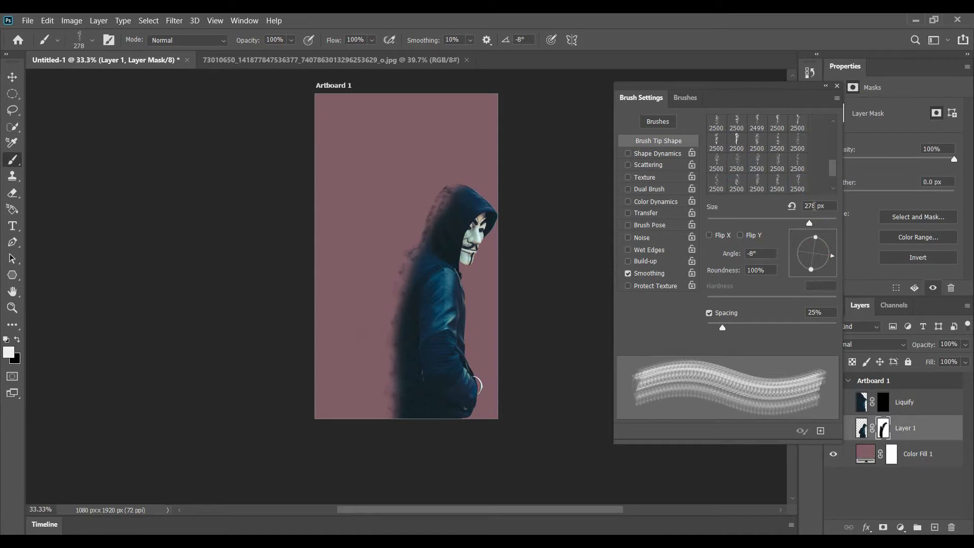
{"action": "left_click", "coordinate": [735, 184]}
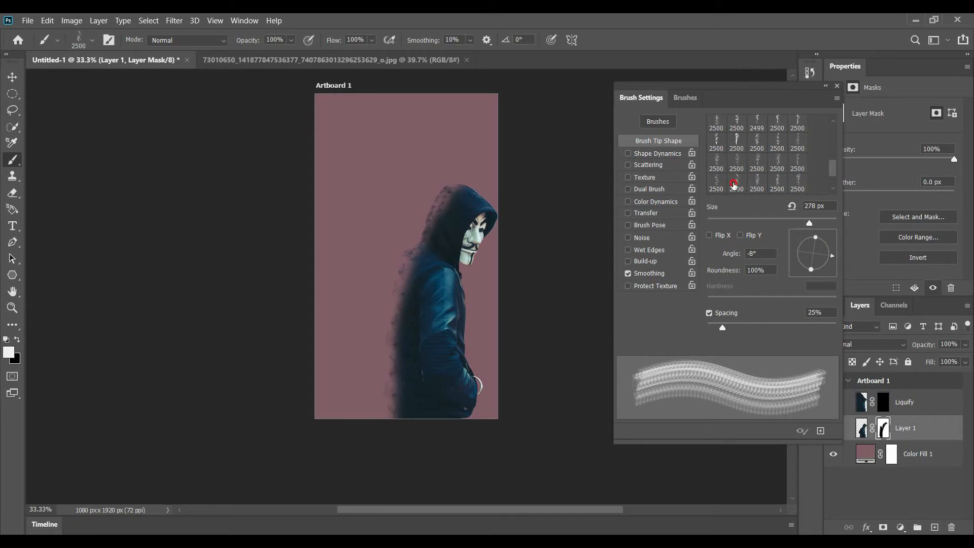
{"action": "left_click", "coordinate": [825, 247]}
{"action": "left_click_drag", "start_coordinate": [826, 247], "coordinate": [825, 257]}
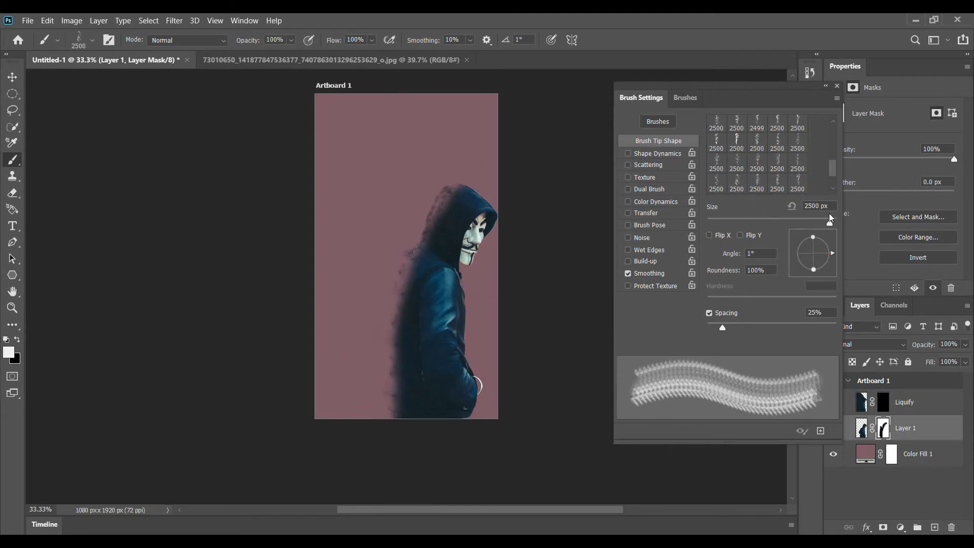
{"action": "left_click_drag", "start_coordinate": [826, 221], "coordinate": [822, 222]}
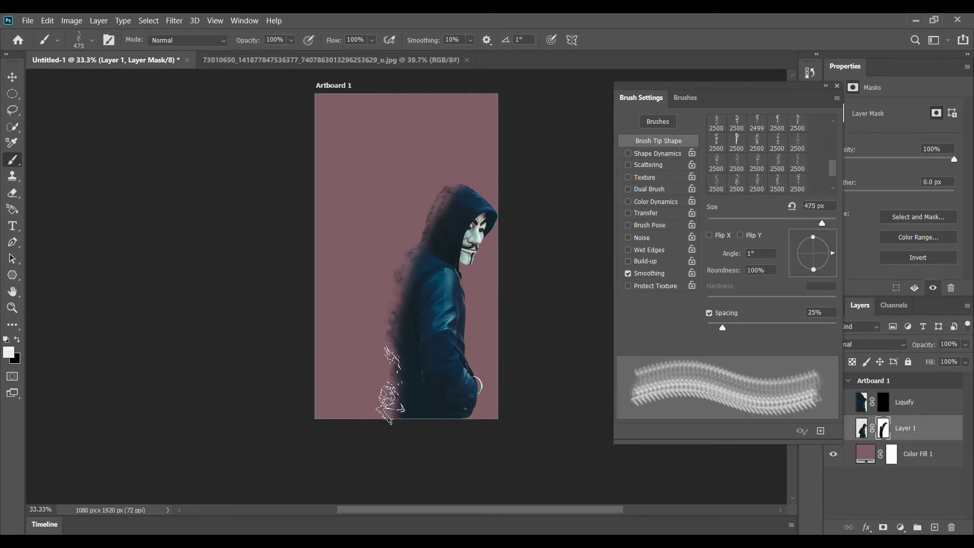
{"action": "left_click", "coordinate": [390, 386]}
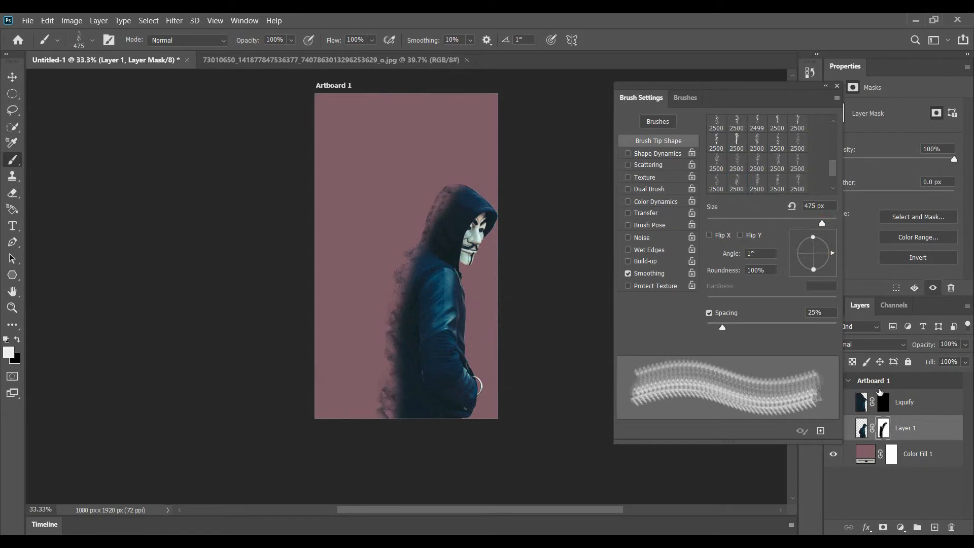
Step: On the Liquify layer's mask, stamp smoke behind the lower jacket with another 504 px smoke tip, angled at 33° and at -71°
{"action": "left_click", "coordinate": [882, 401]}
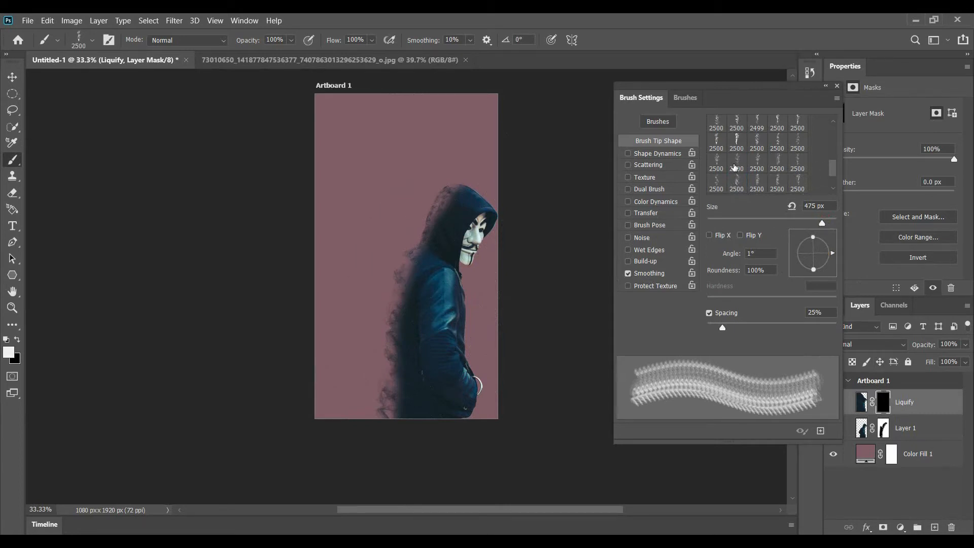
{"action": "left_click", "coordinate": [717, 143]}
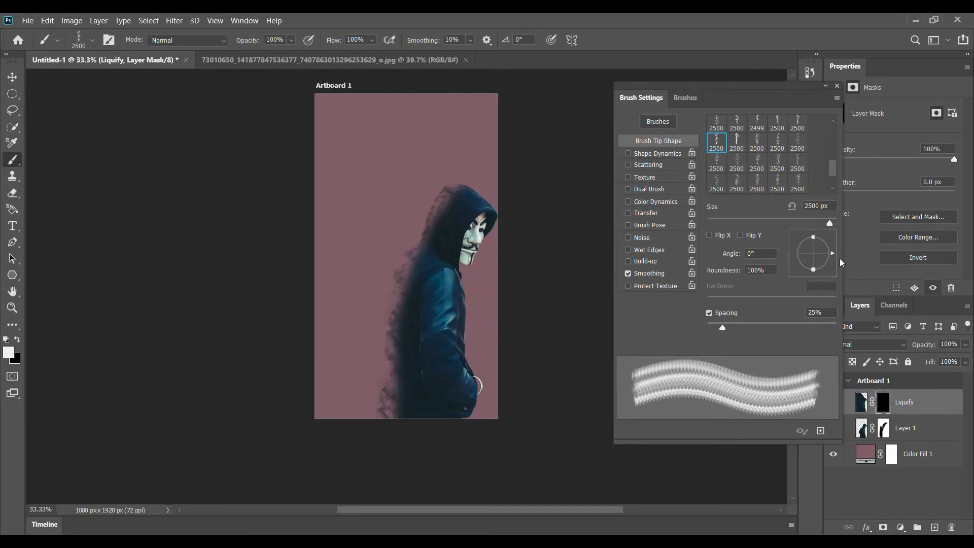
{"action": "left_click_drag", "start_coordinate": [832, 253], "coordinate": [829, 243]}
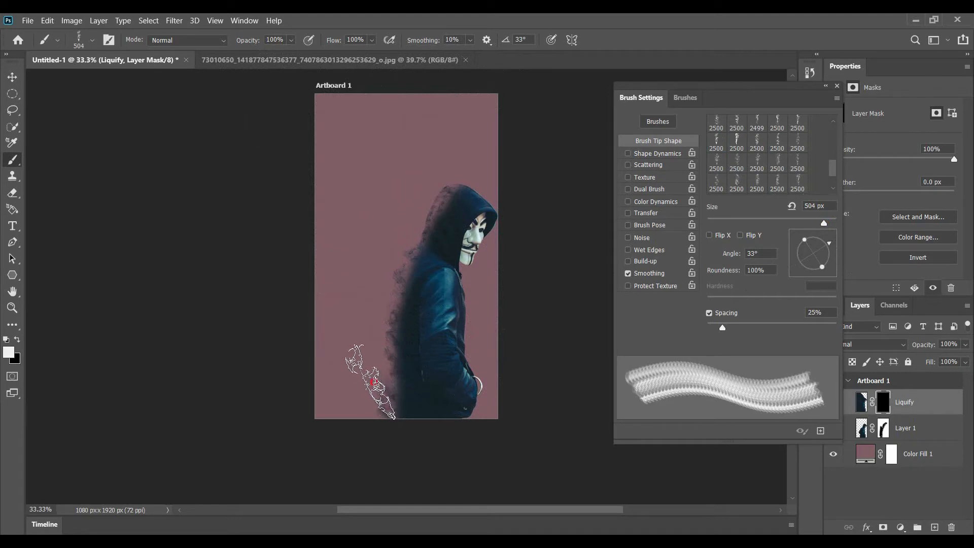
{"action": "left_click", "coordinate": [374, 381]}
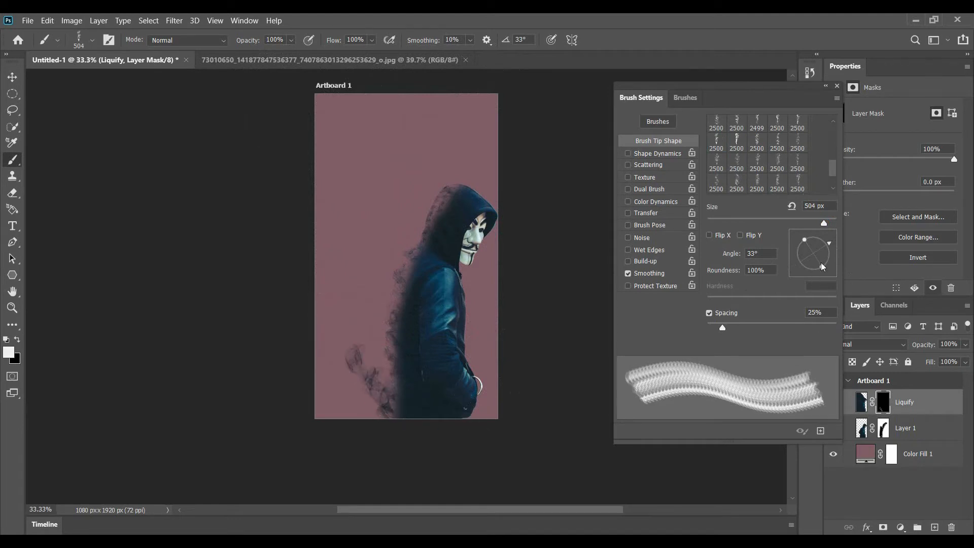
{"action": "mouse_move", "coordinate": [823, 267]}
{"action": "left_mouse_down"}
{"action": "mouse_move", "coordinate": [820, 244]}
{"action": "mouse_move", "coordinate": [798, 264]}
{"action": "mouse_move", "coordinate": [821, 276]}
{"action": "left_mouse_up"}
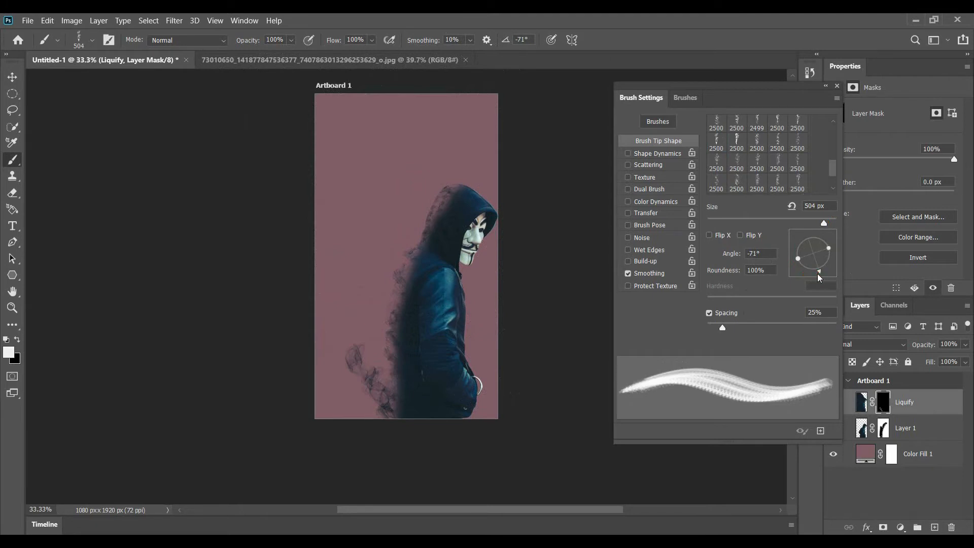
{"action": "left_click", "coordinate": [376, 319]}
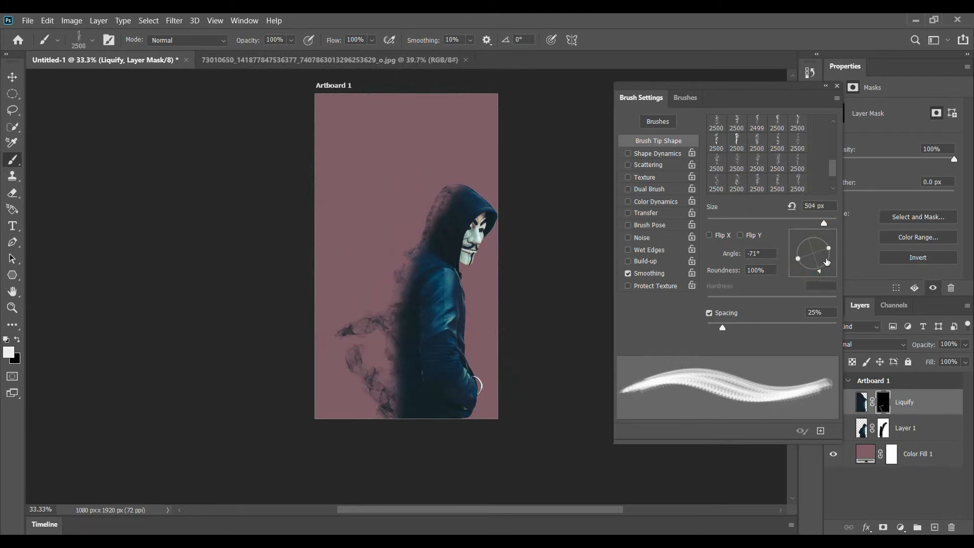
Step: Stamp smoke behind the upper back and hood on the Liquify mask with a different 435 px smoke tip, angled at -3° and 27°
{"action": "mouse_move", "coordinate": [824, 262]}
{"action": "left_mouse_down"}
{"action": "mouse_move", "coordinate": [832, 254]}
{"action": "mouse_move", "coordinate": [821, 223]}
{"action": "left_mouse_up"}
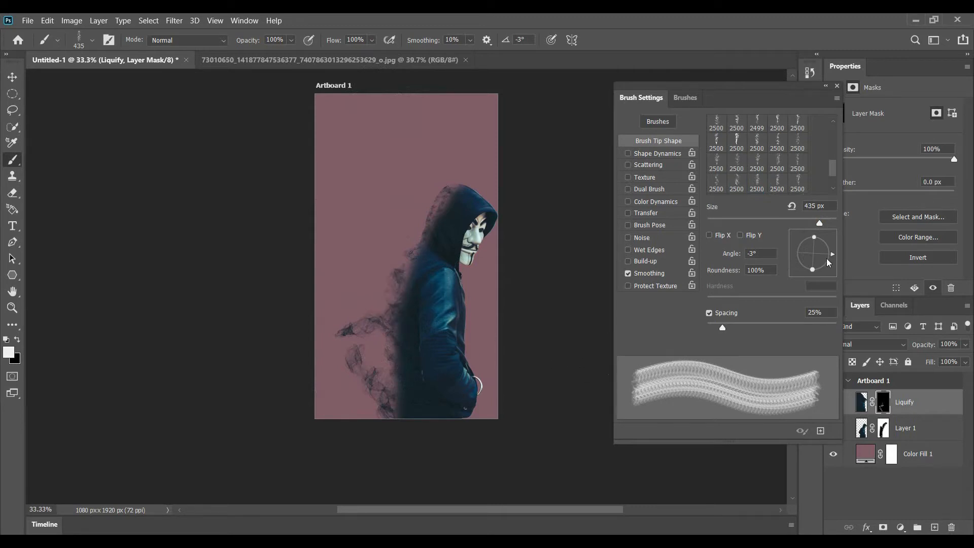
{"action": "left_click_drag", "start_coordinate": [831, 256], "coordinate": [830, 248]}
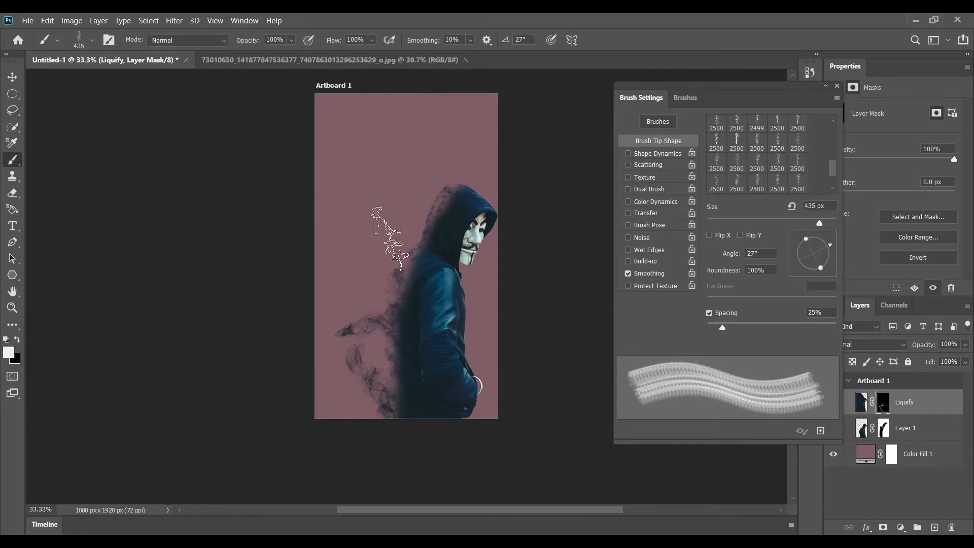
{"action": "left_click", "coordinate": [406, 219]}
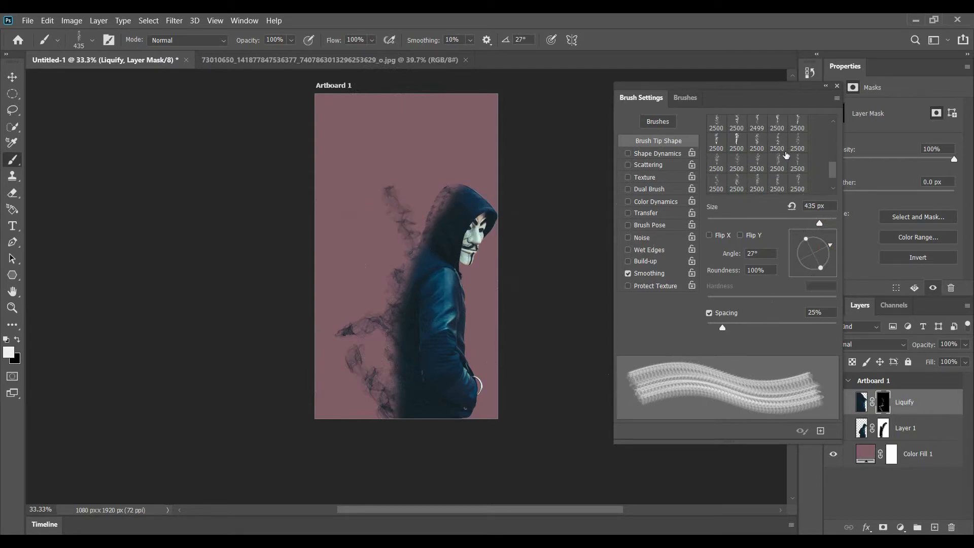
Step: Choose another smoke tip at 484 px and -74°, and stamp wisps behind the hood and back on the Liquify mask
{"action": "scroll", "coordinate": [786, 154], "scroll_direction": "down", "scroll_amount": 1}
{"action": "left_click", "coordinate": [716, 164]}
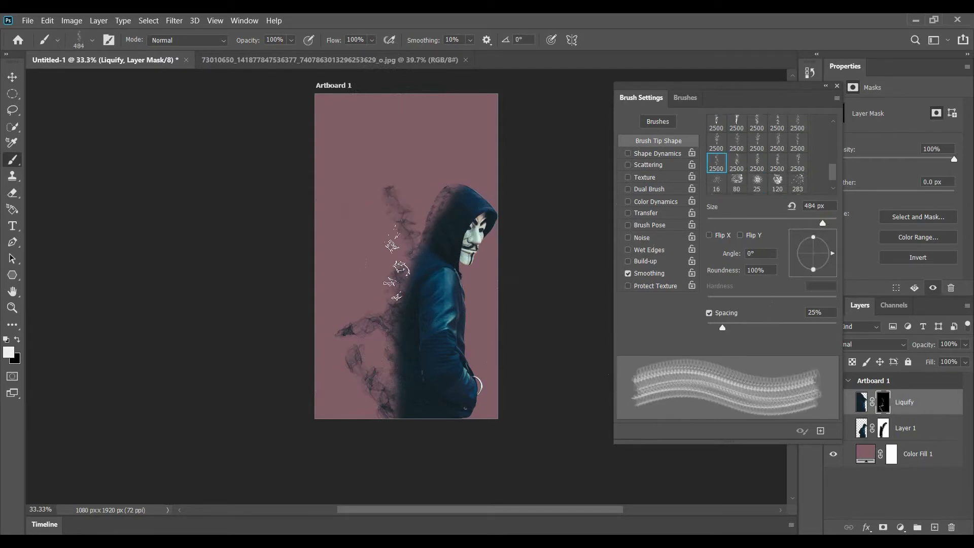
{"action": "mouse_move", "coordinate": [810, 260]}
{"action": "left_mouse_down"}
{"action": "mouse_move", "coordinate": [804, 254]}
{"action": "mouse_move", "coordinate": [828, 254]}
{"action": "mouse_move", "coordinate": [818, 274]}
{"action": "left_mouse_up"}
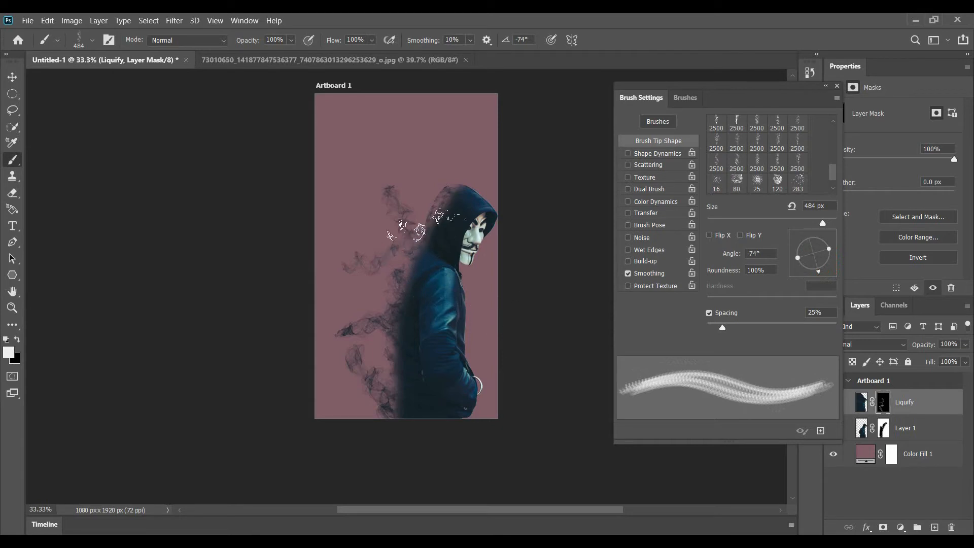
{"action": "left_click", "coordinate": [424, 223]}
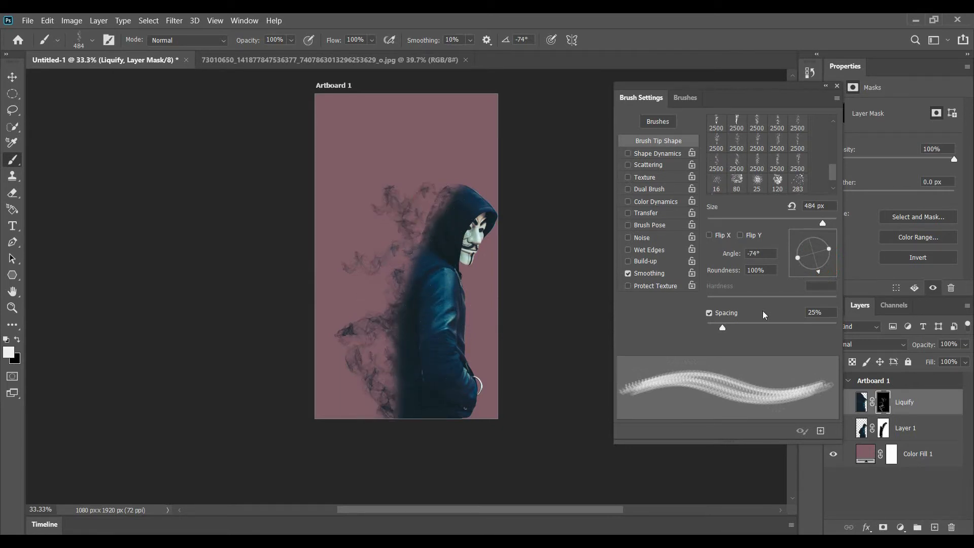
Step: Stamp one thin, curling smoke shape behind the figure on the Liquify mask with a different smoke tip at 1471 px and 42°, undoing the 2500 px attempt
{"action": "left_click", "coordinate": [798, 143]}
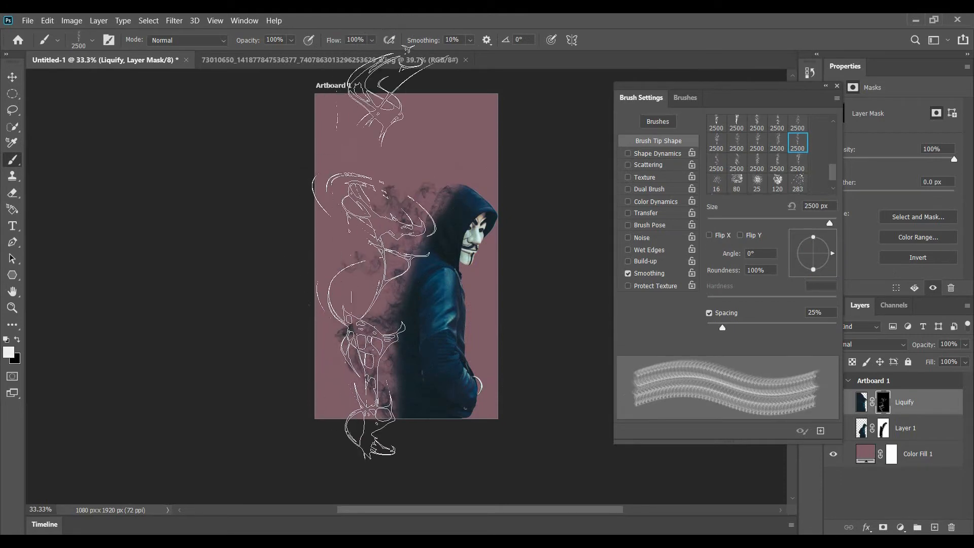
{"action": "left_click", "coordinate": [375, 255]}
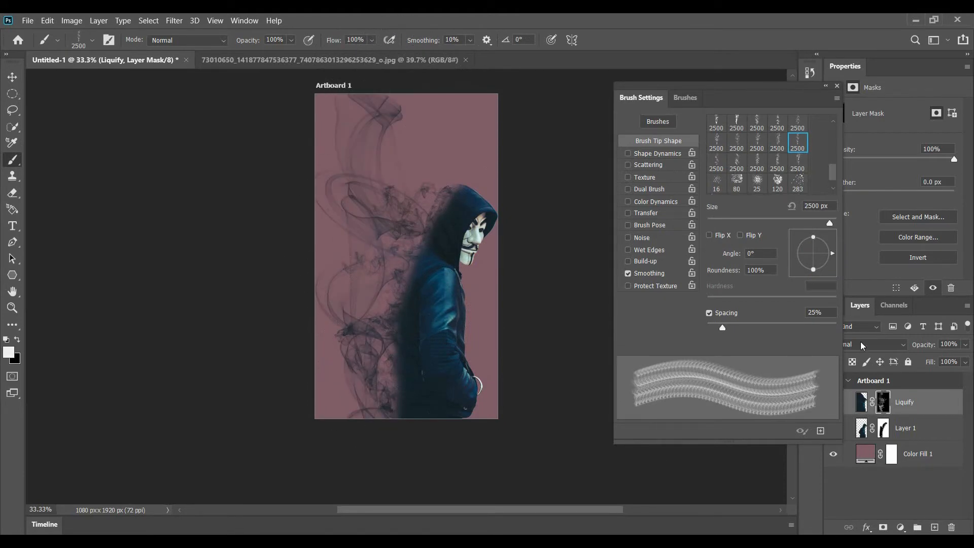
{"action": "key", "text": "ctrl+z"}
{"action": "mouse_move", "coordinate": [829, 222]}
{"action": "left_mouse_down"}
{"action": "mouse_move", "coordinate": [832, 251]}
{"action": "mouse_move", "coordinate": [828, 241]}
{"action": "left_mouse_up"}
{"action": "left_click", "coordinate": [373, 261]}
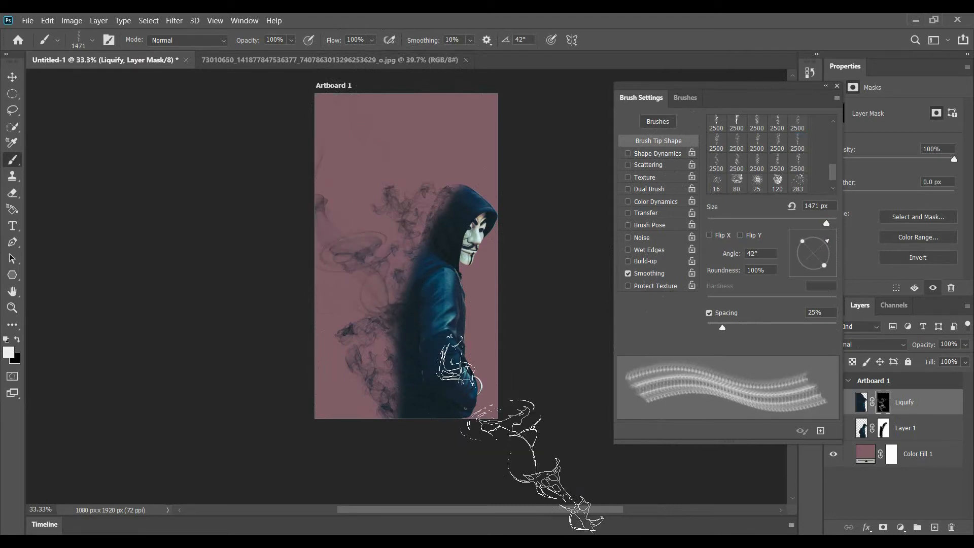
Step: Stamp large, faint smoke curls behind the upper body on the Liquify mask with another smoke tip at 2500 px and 52°
{"action": "left_click", "coordinate": [737, 142]}
{"action": "left_click_drag", "start_coordinate": [828, 241], "coordinate": [824, 236]}
{"action": "left_click", "coordinate": [426, 261]}
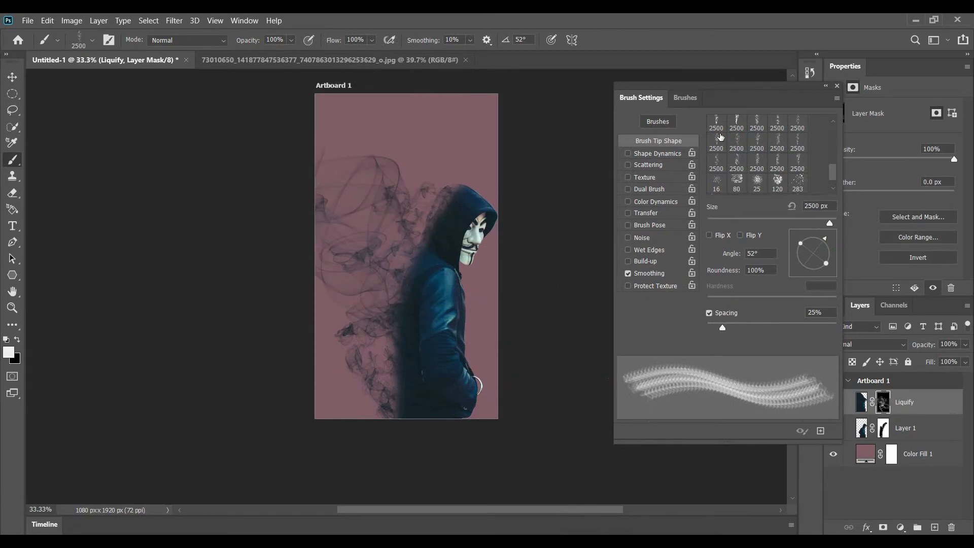
Step: Stamp dense smoke on the Liquify mask with a bolder 1471 px tip, at 27° up from the shoulder and at -34° down from the back
{"action": "scroll", "coordinate": [756, 153], "scroll_direction": "up", "scroll_amount": 2}
{"action": "left_click", "coordinate": [737, 142]}
{"action": "left_click_drag", "start_coordinate": [832, 254], "coordinate": [821, 226]}
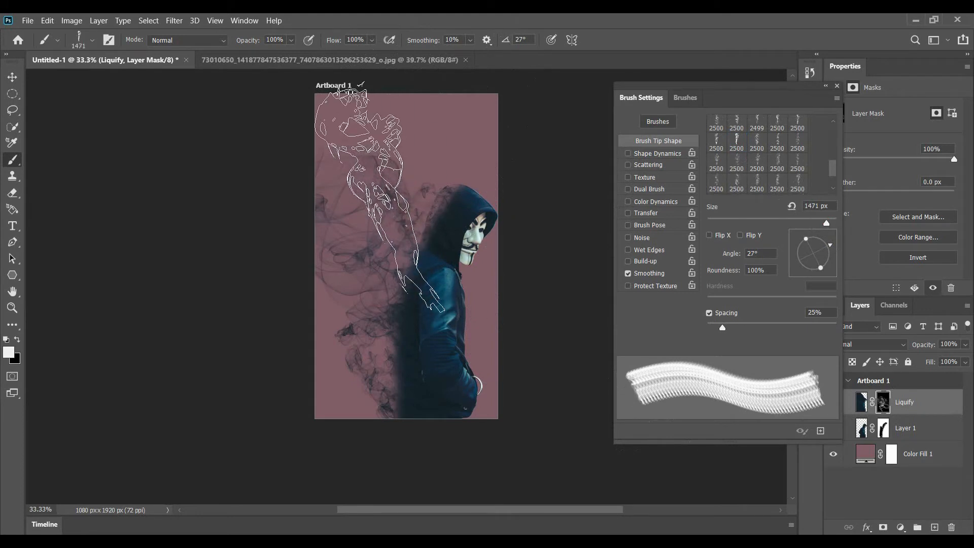
{"action": "left_click", "coordinate": [364, 204]}
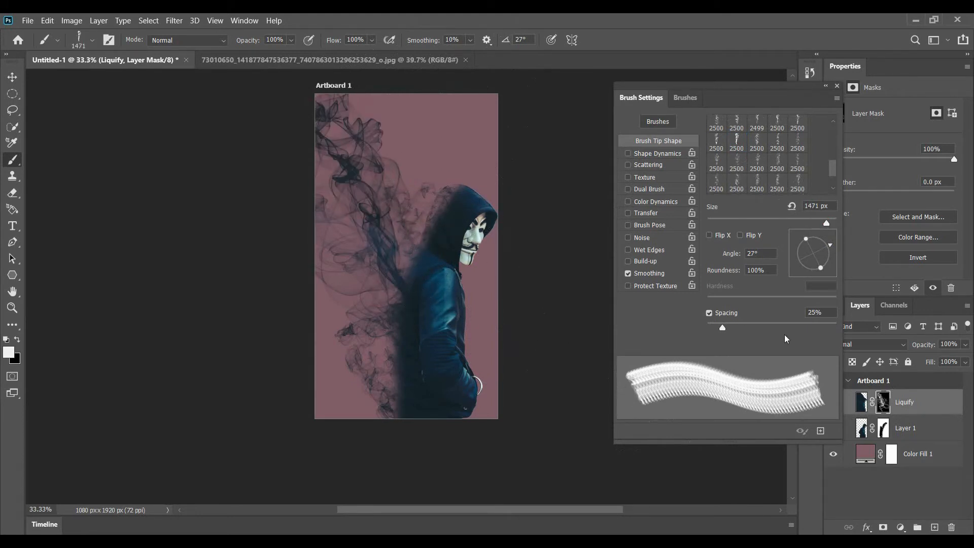
{"action": "mouse_move", "coordinate": [833, 252]}
{"action": "left_mouse_down"}
{"action": "mouse_move", "coordinate": [787, 262]}
{"action": "mouse_move", "coordinate": [799, 277]}
{"action": "mouse_move", "coordinate": [795, 261]}
{"action": "mouse_move", "coordinate": [837, 272]}
{"action": "left_mouse_up"}
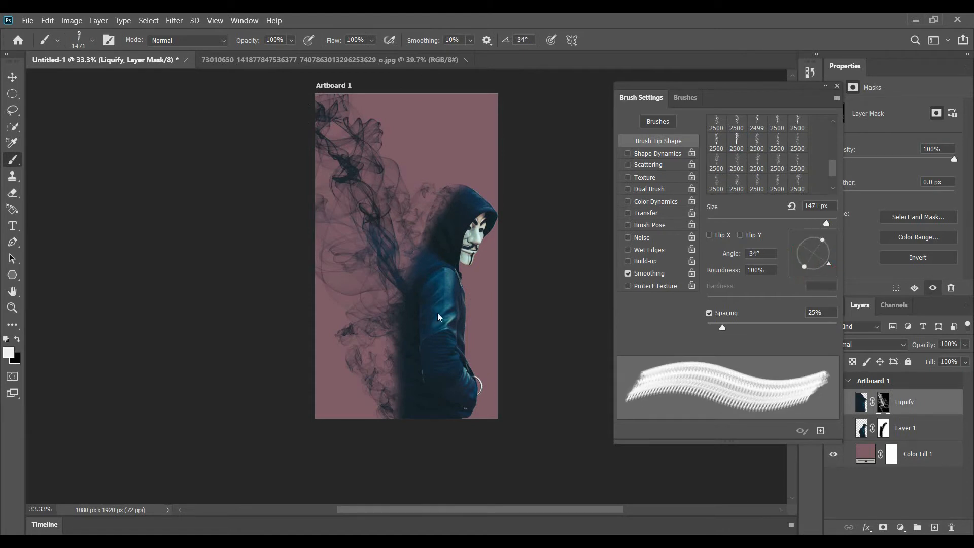
{"action": "left_click", "coordinate": [406, 319]}
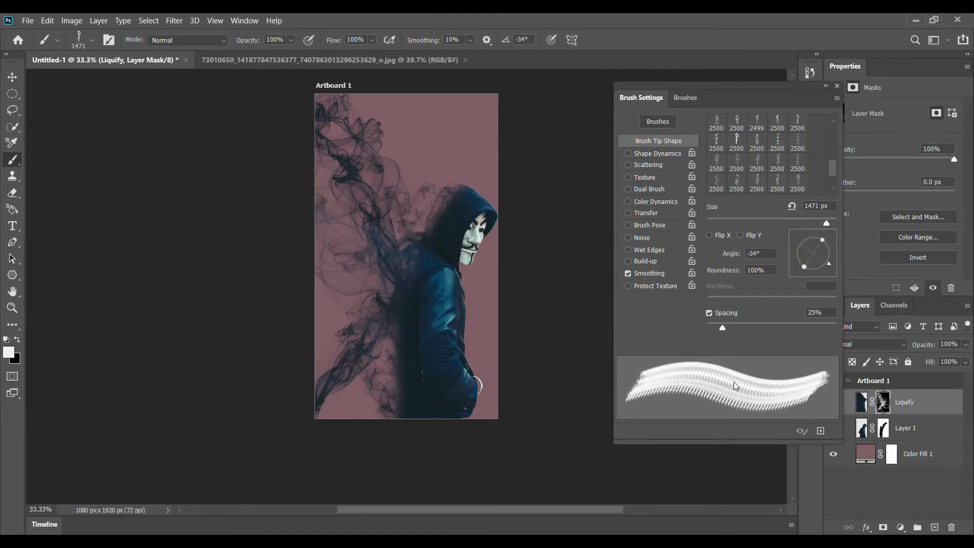
{"action": "left_click", "coordinate": [712, 140]}
{"action": "left_click_drag", "start_coordinate": [829, 249], "coordinate": [831, 260]}
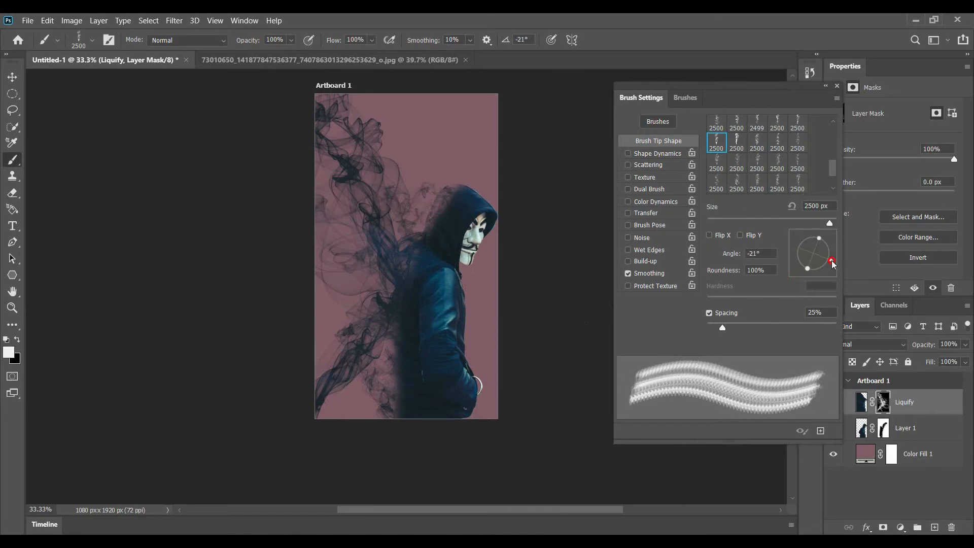
{"action": "left_click", "coordinate": [413, 295]}
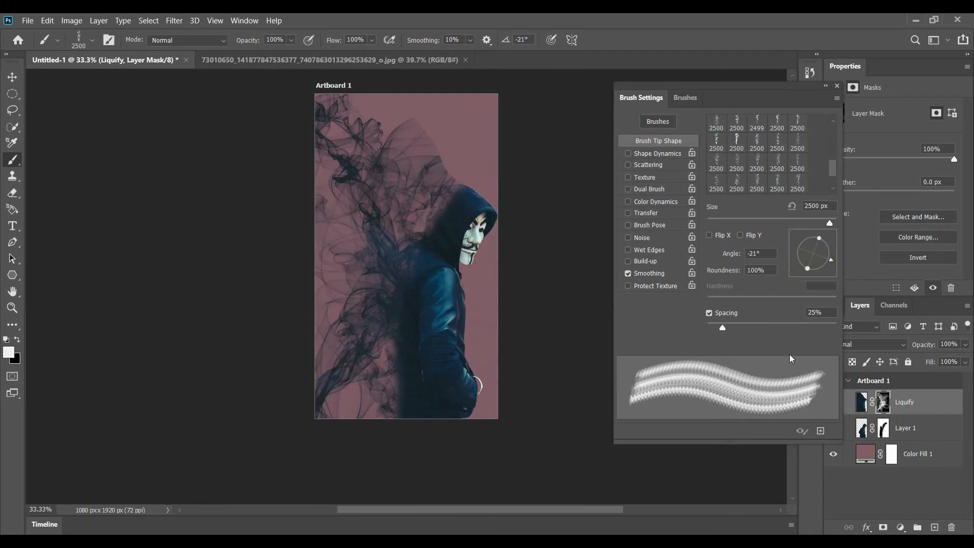
{"action": "key", "text": "ctrl+z"}
{"action": "left_click_drag", "start_coordinate": [829, 223], "coordinate": [813, 223]}
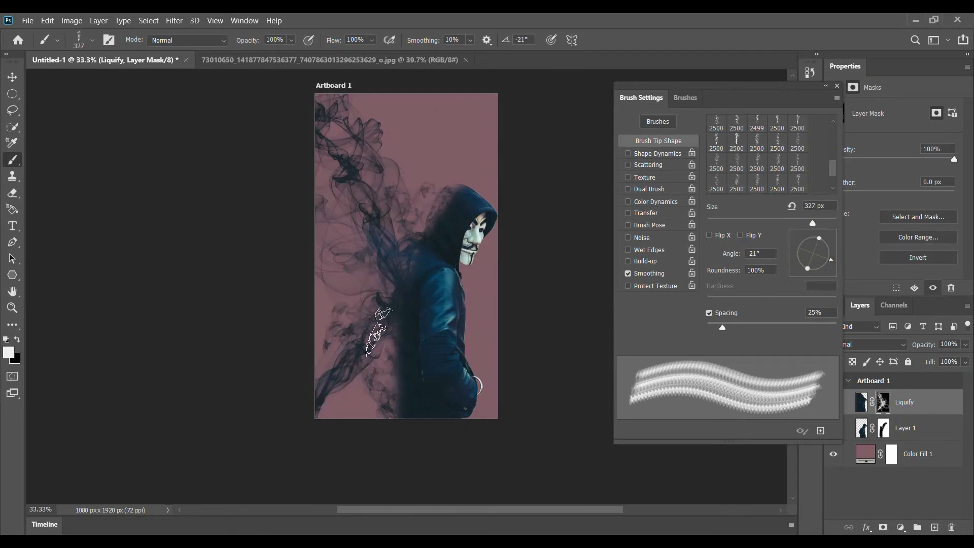
Step: Stamp smoke behind the hood and back on the Liquify mask at 98° with 2500 and 1250 px tips, and thin the lower smoke with black
{"action": "left_click", "coordinate": [716, 142]}
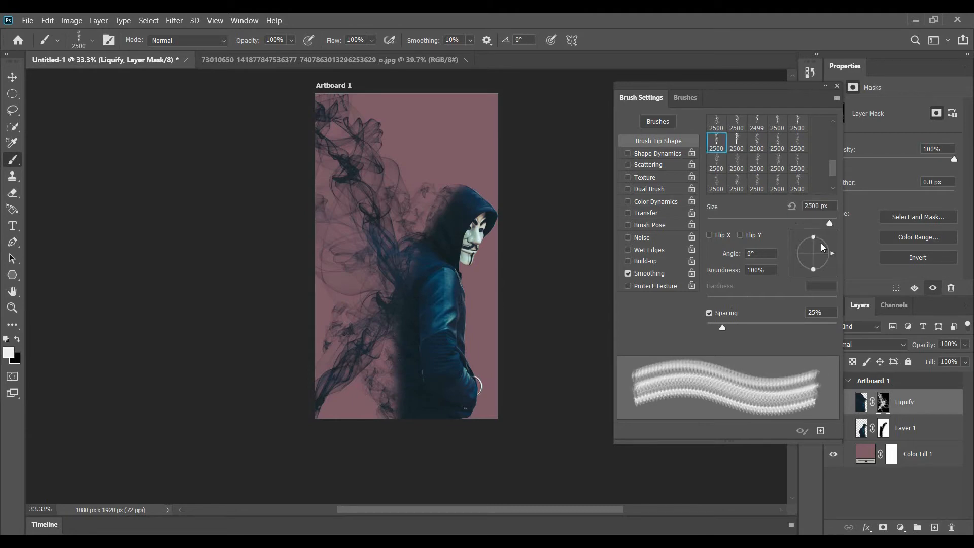
{"action": "left_click", "coordinate": [366, 308]}
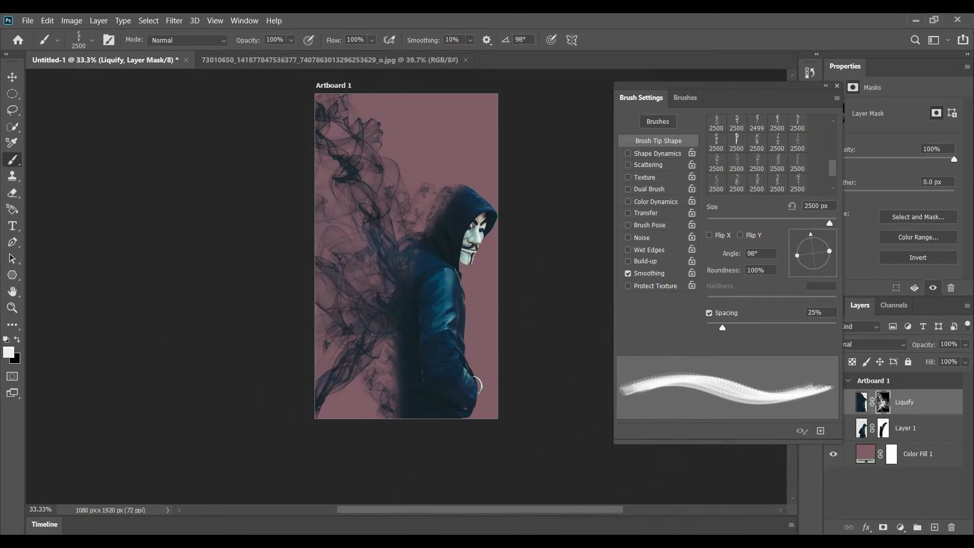
{"action": "left_click_drag", "start_coordinate": [829, 223], "coordinate": [827, 223]}
{"action": "left_click", "coordinate": [375, 218]}
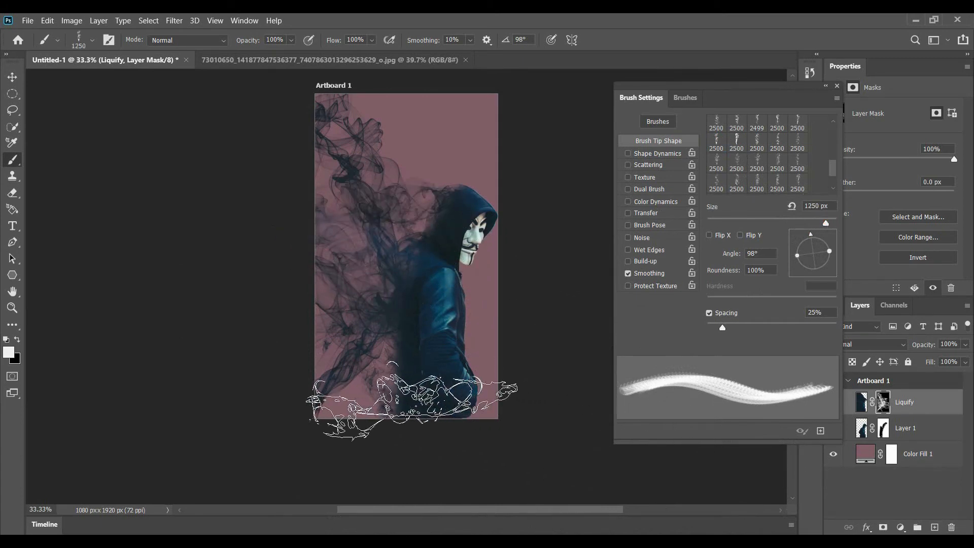
{"action": "left_click", "coordinate": [383, 374]}
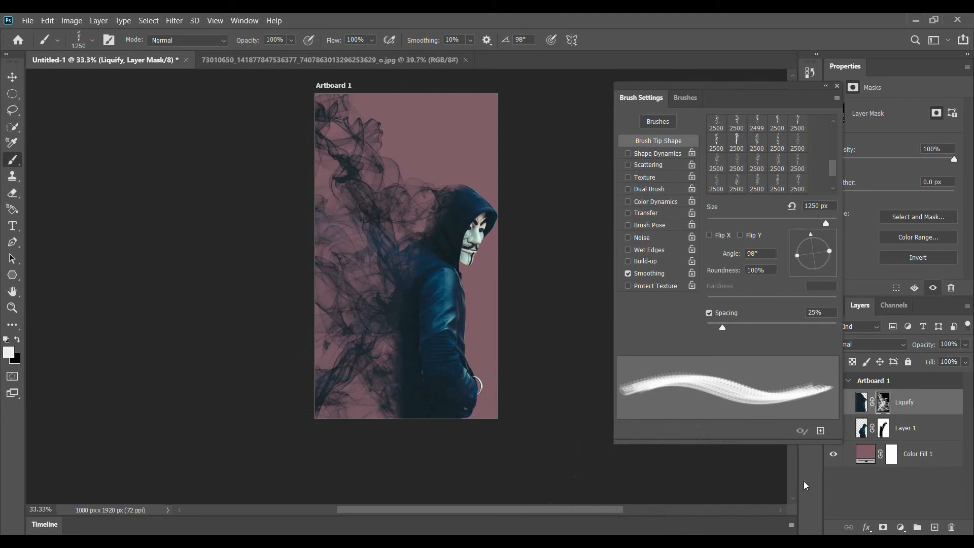
{"action": "key", "text": "x"}
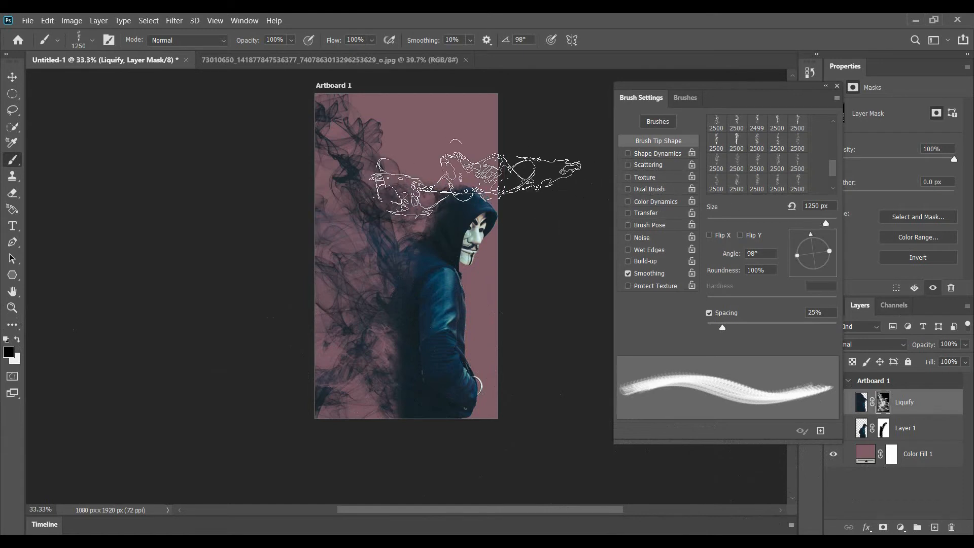
{"action": "mouse_move", "coordinate": [825, 223]}
{"action": "left_mouse_down"}
{"action": "mouse_move", "coordinate": [815, 223]}
{"action": "mouse_move", "coordinate": [827, 242]}
{"action": "left_mouse_up"}
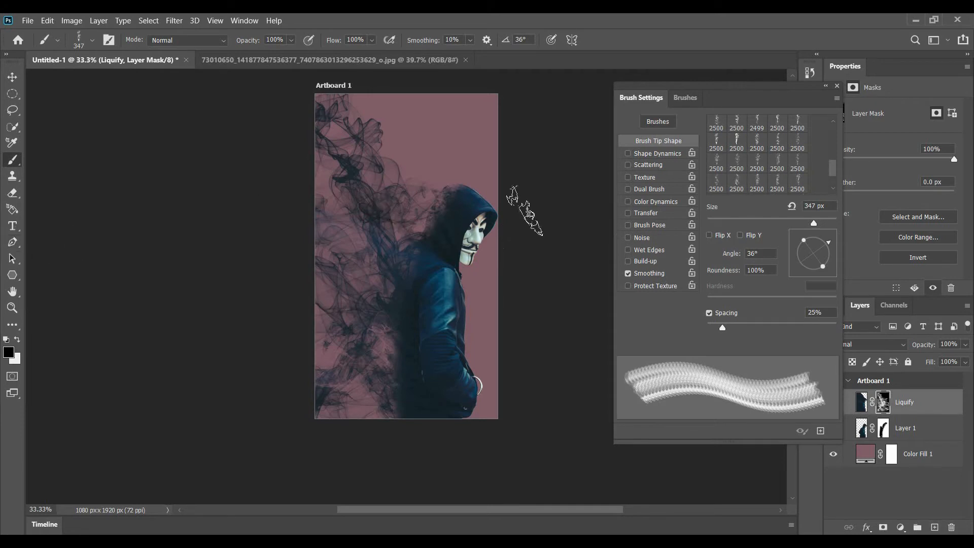
Step: Restore the edges of the figure's back and hood on the Layer 1 mask with a white 97 px soft round brush at 0% hardness
{"action": "left_click_drag", "start_coordinate": [834, 174], "coordinate": [832, 128]}
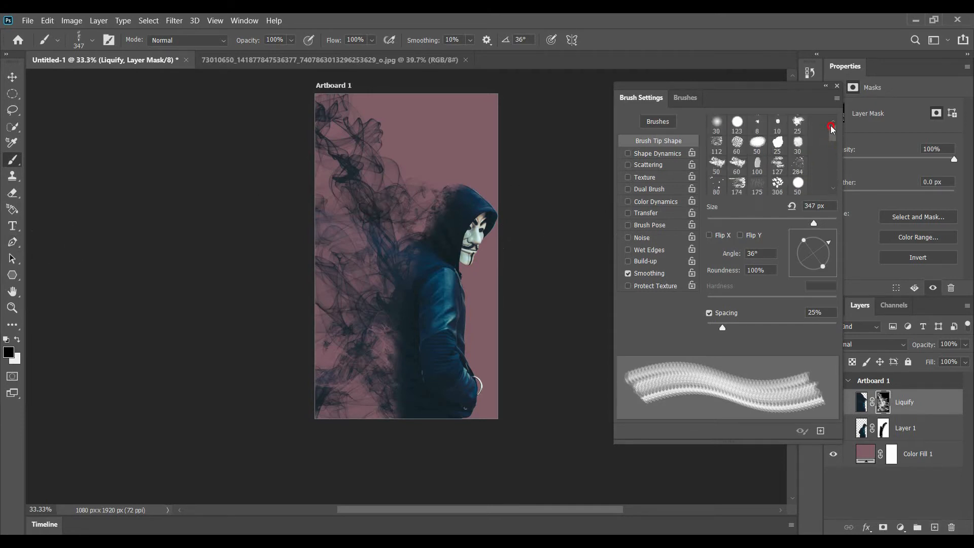
{"action": "left_click", "coordinate": [716, 123]}
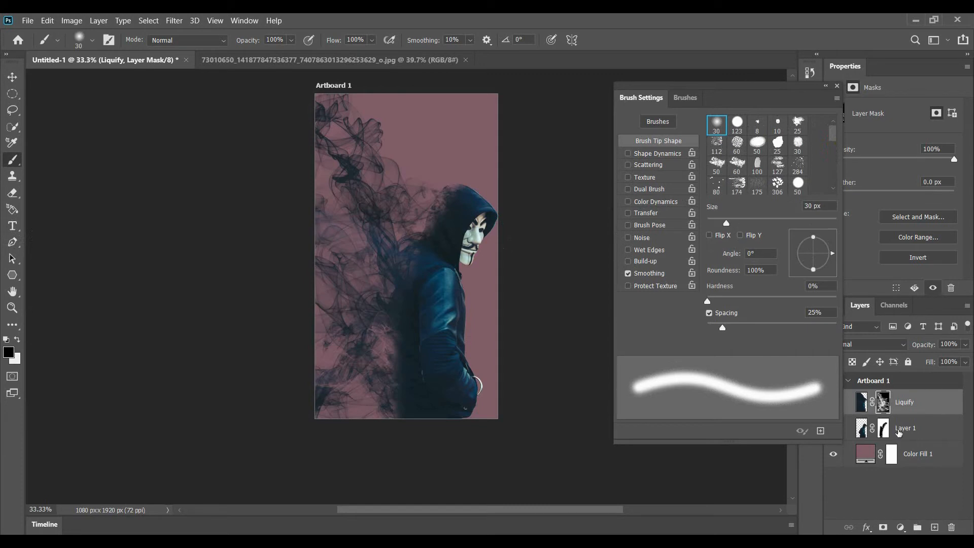
{"action": "left_click", "coordinate": [885, 429]}
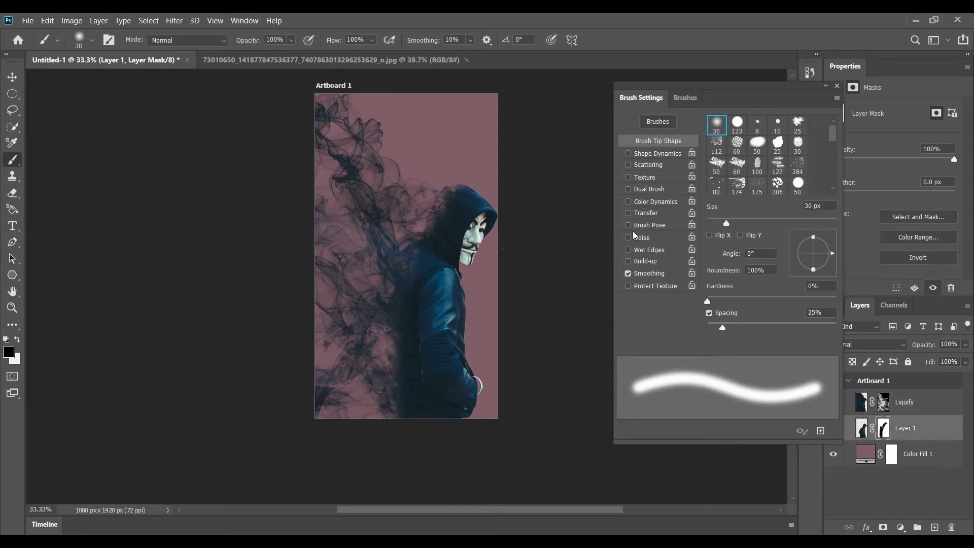
{"action": "left_click", "coordinate": [750, 218]}
{"action": "left_click", "coordinate": [756, 222]}
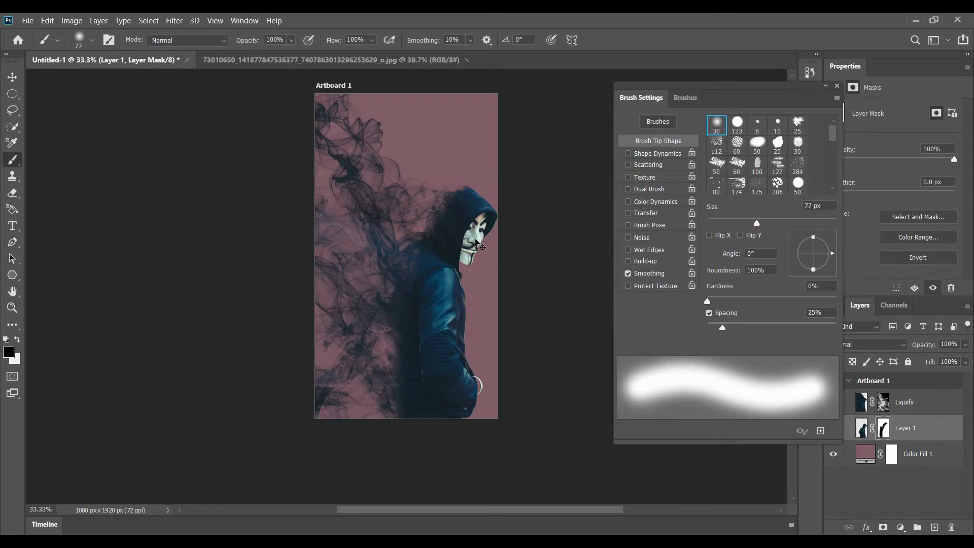
{"action": "key", "text": "ctrl+z"}
{"action": "left_click", "coordinate": [17, 340]}
{"action": "left_click_drag", "start_coordinate": [752, 227], "coordinate": [769, 223]}
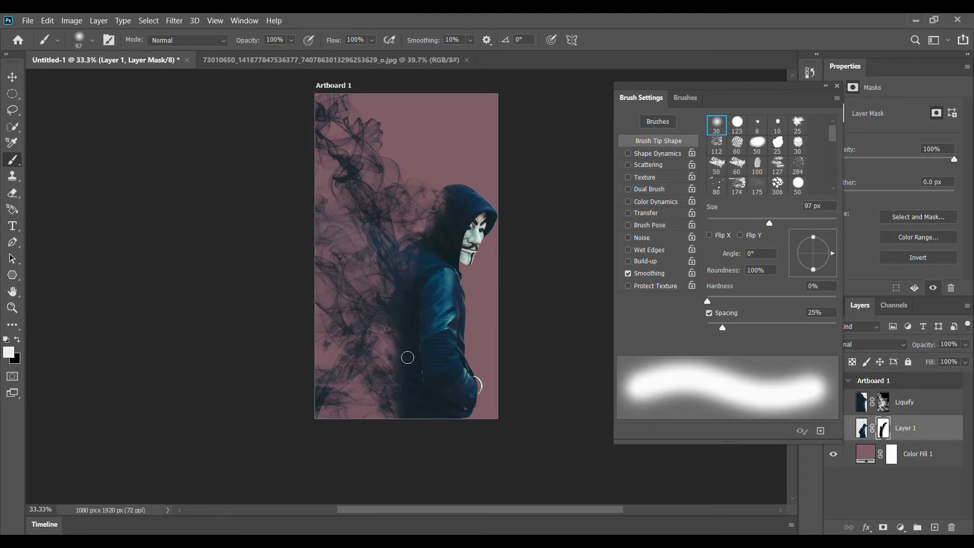
{"action": "mouse_move", "coordinate": [401, 420]}
{"action": "left_mouse_down"}
{"action": "mouse_move", "coordinate": [412, 383]}
{"action": "mouse_move", "coordinate": [408, 373]}
{"action": "mouse_move", "coordinate": [401, 393]}
{"action": "mouse_move", "coordinate": [402, 350]}
{"action": "left_mouse_up"}
{"action": "left_click_drag", "start_coordinate": [444, 204], "coordinate": [446, 188]}
{"action": "left_click", "coordinate": [836, 87]}
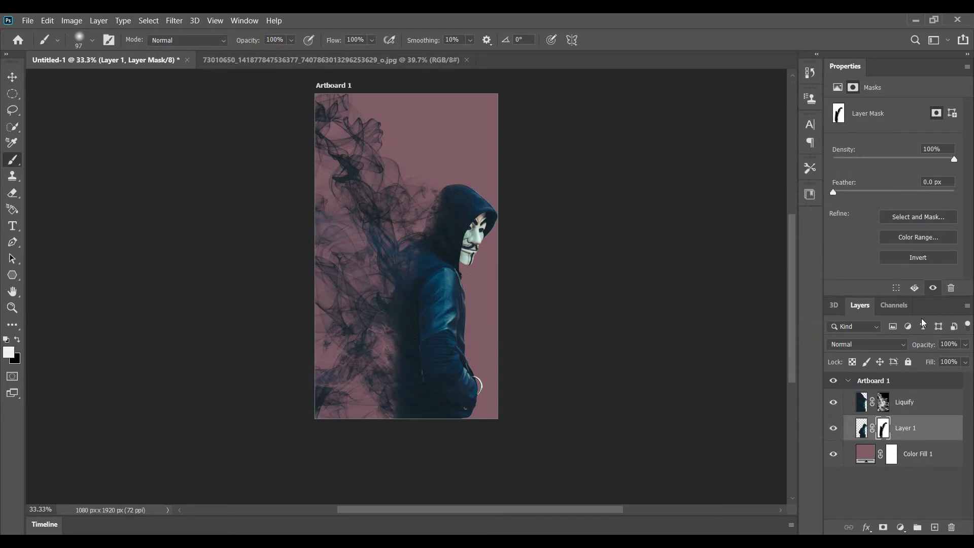
Step: Replace the Color Fill 1 background layer with a gradient fill layer based on the Black, White preset
{"action": "left_click", "coordinate": [921, 456]}
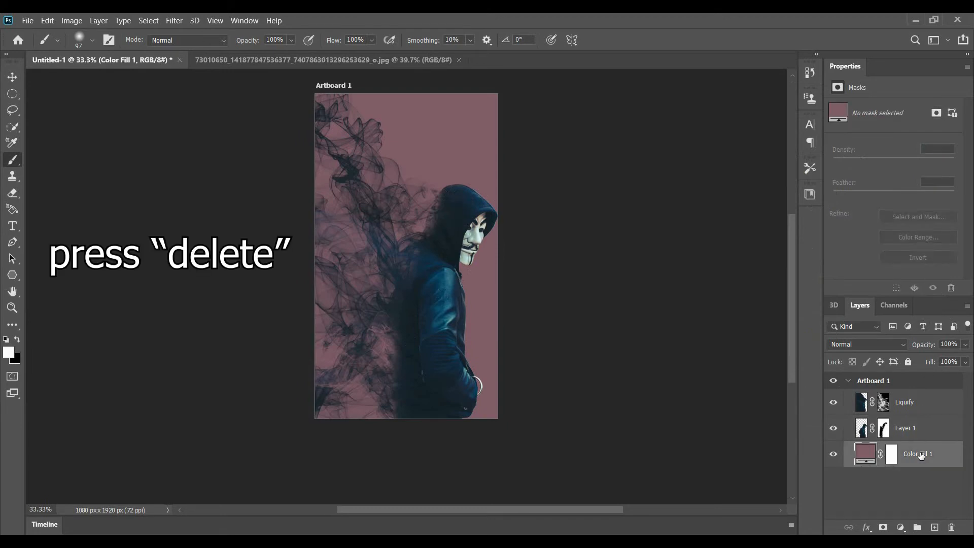
{"action": "key", "text": "Delete"}
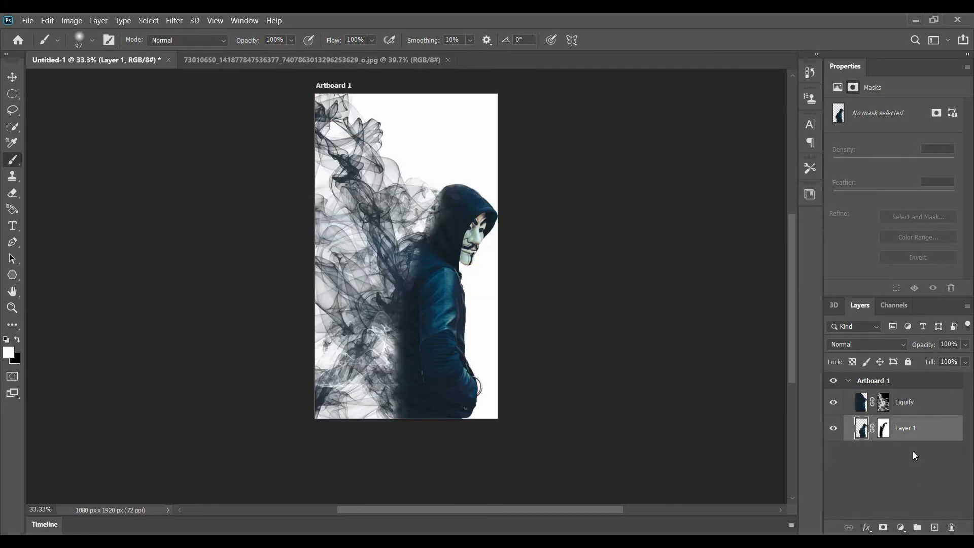
{"action": "left_click", "coordinate": [900, 529]}
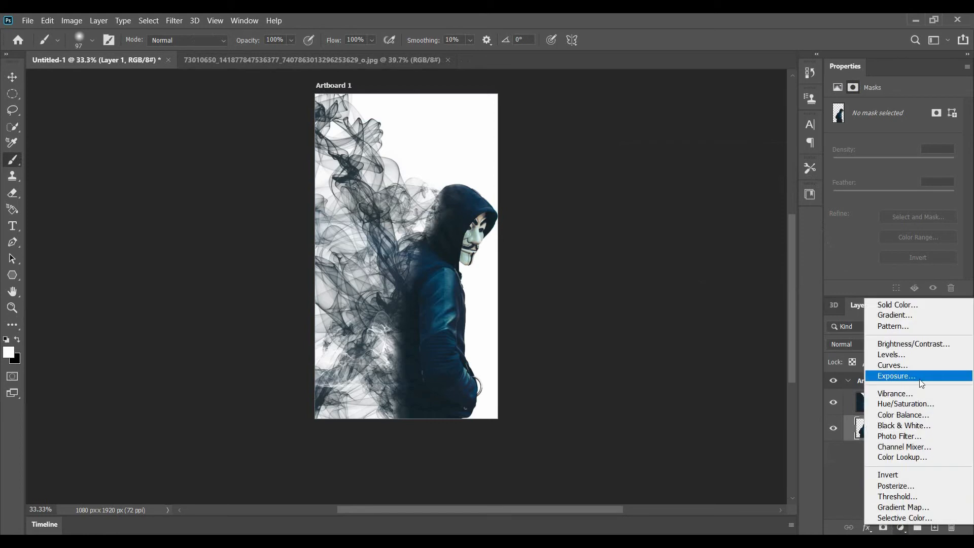
{"action": "left_click", "coordinate": [923, 315]}
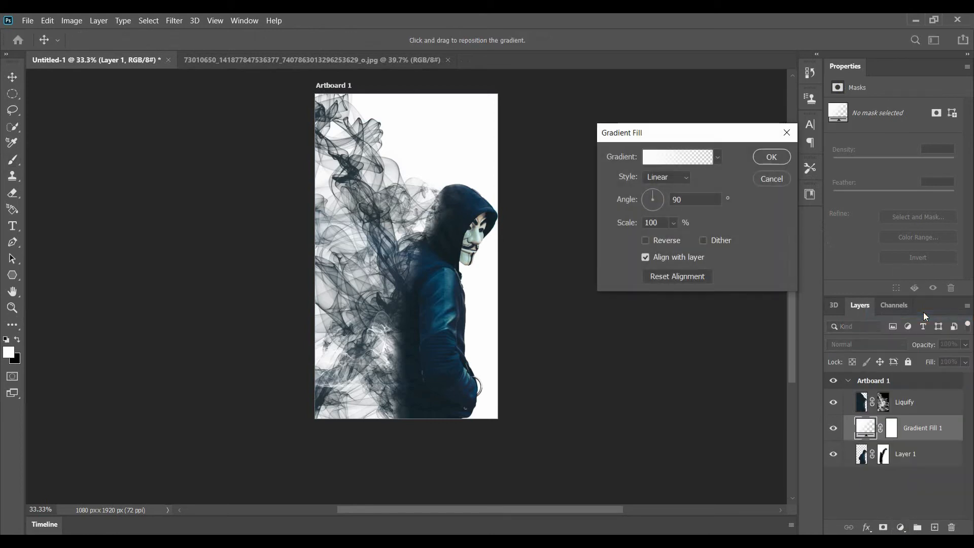
{"action": "left_click", "coordinate": [716, 159]}
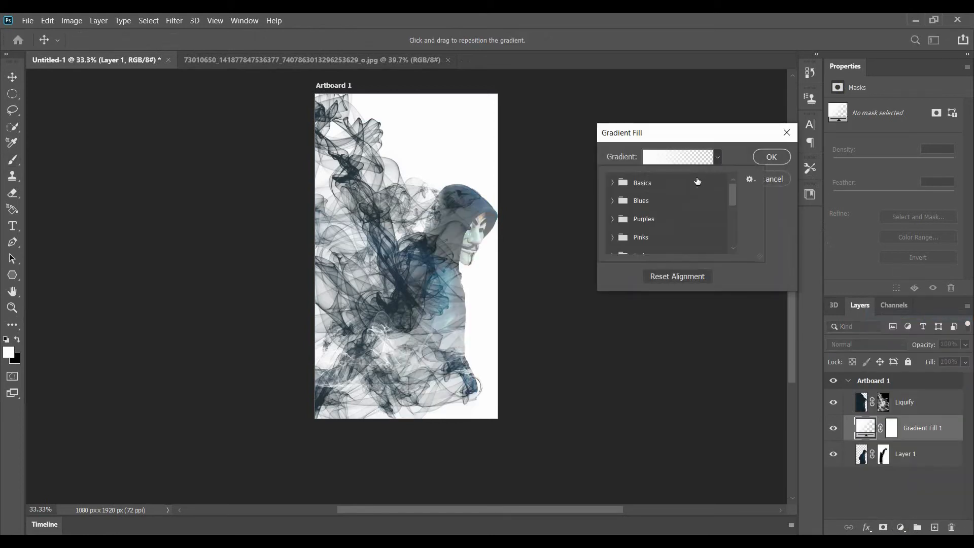
{"action": "left_click", "coordinate": [613, 183]}
{"action": "left_click", "coordinate": [669, 202]}
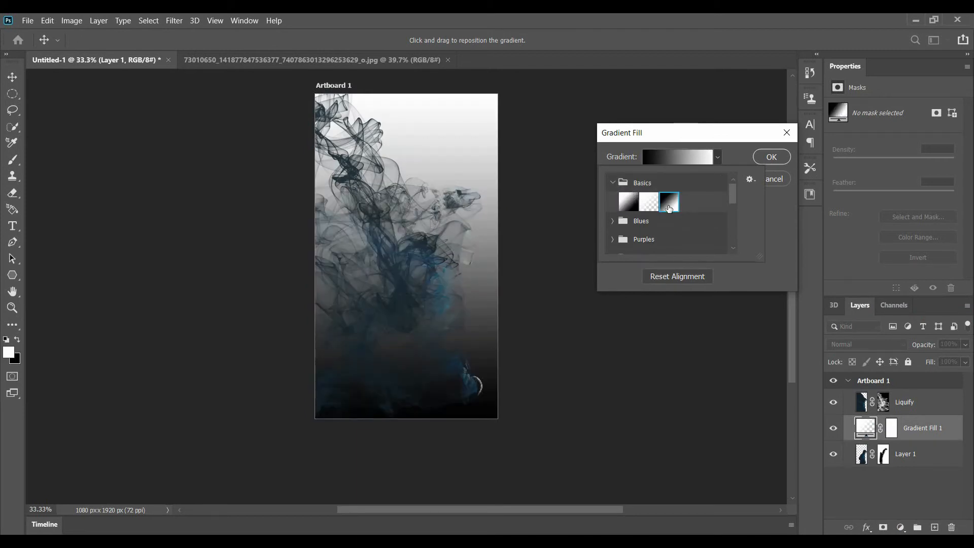
{"action": "left_click", "coordinate": [718, 157]}
Step: Recolor the gradient's black stop at location 0% to a near-black grey, about #1d1d20
{"action": "left_click", "coordinate": [699, 157]}
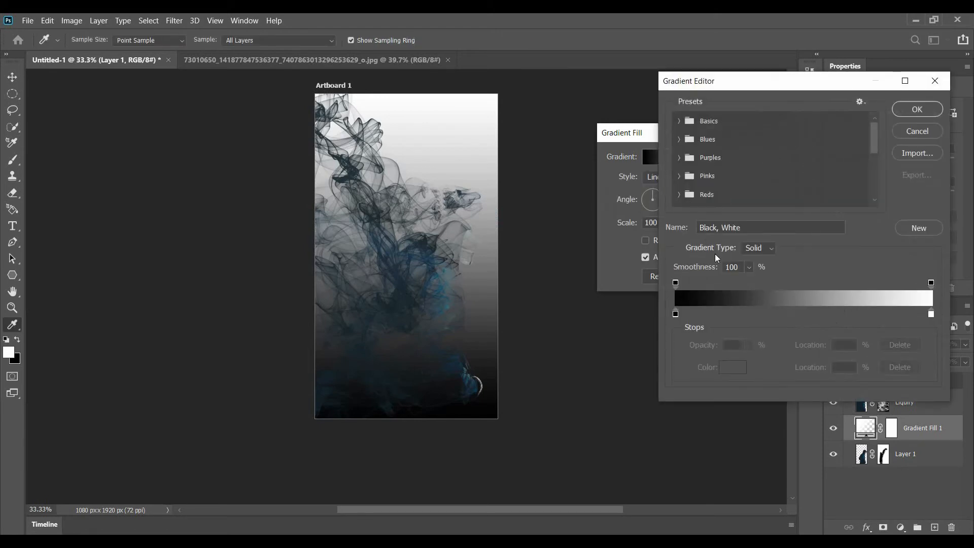
{"action": "left_click", "coordinate": [675, 315]}
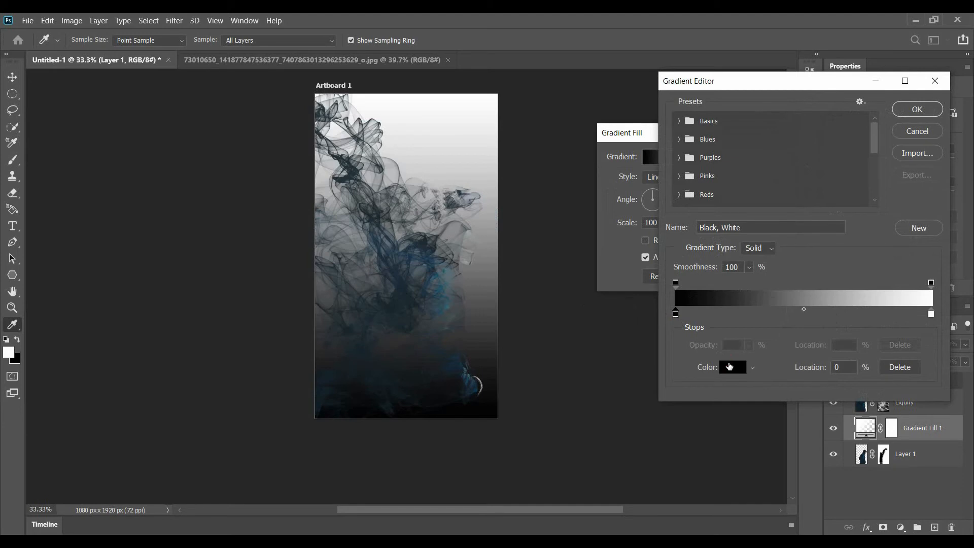
{"action": "left_click", "coordinate": [732, 367]}
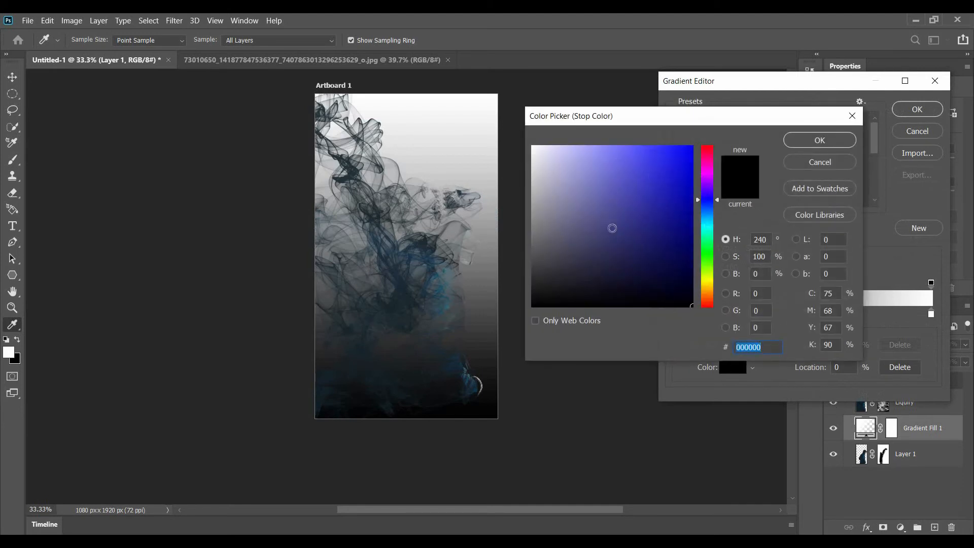
{"action": "left_click", "coordinate": [622, 233]}
{"action": "left_click", "coordinate": [623, 197]}
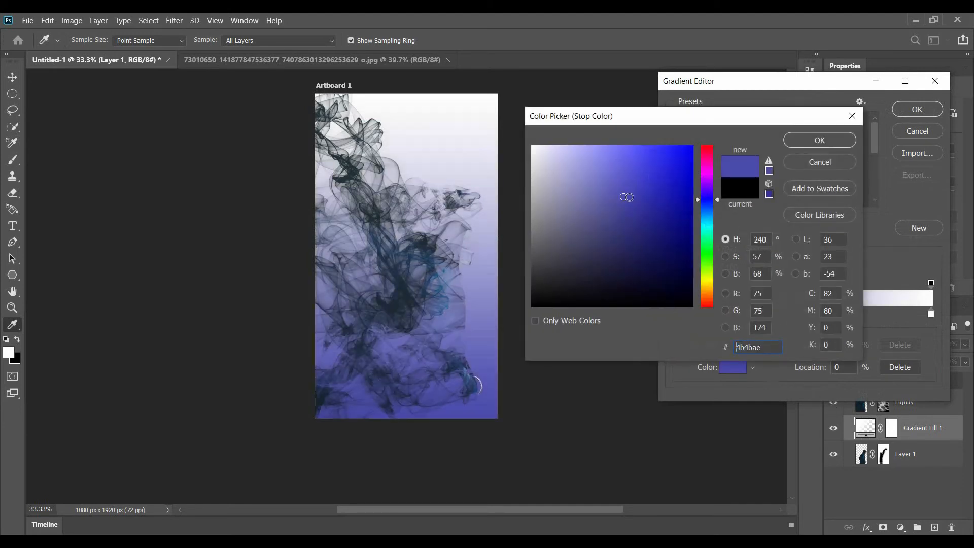
{"action": "left_click", "coordinate": [656, 185]}
{"action": "left_click", "coordinate": [587, 231]}
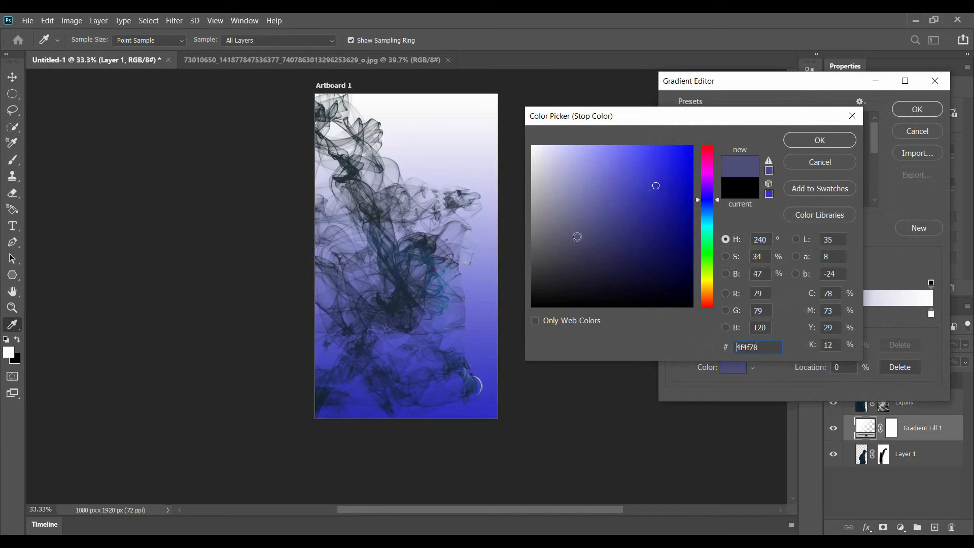
{"action": "left_click", "coordinate": [559, 242]}
{"action": "left_click", "coordinate": [552, 281]}
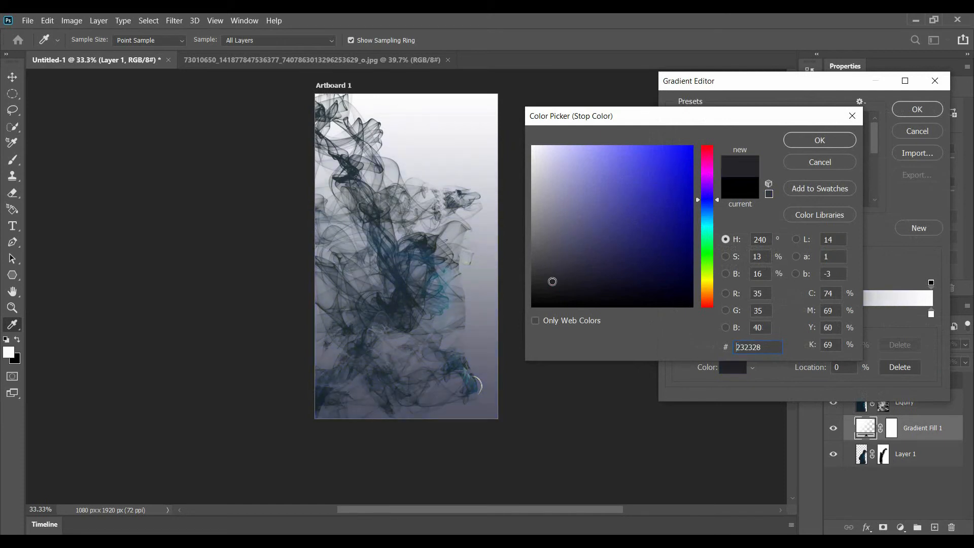
{"action": "left_click", "coordinate": [545, 287]}
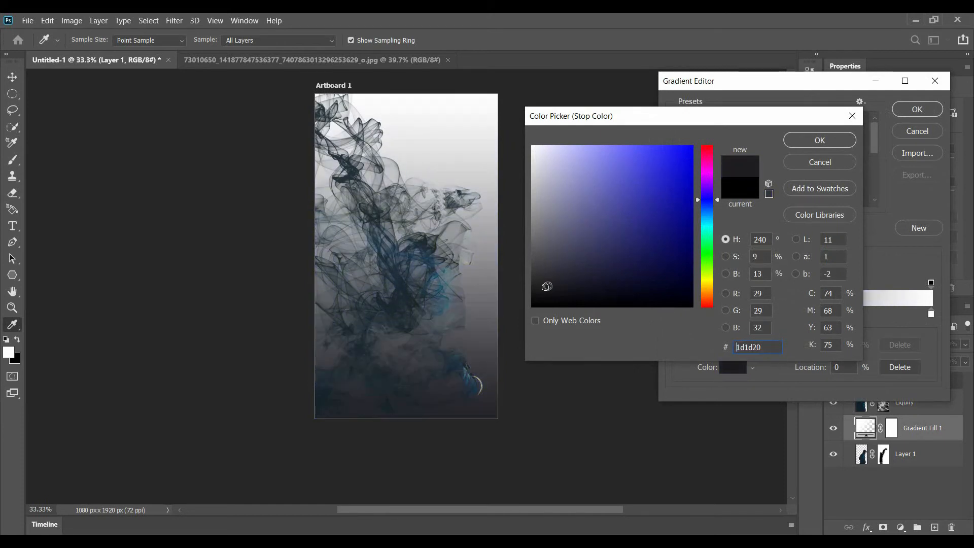
{"action": "left_click", "coordinate": [805, 144]}
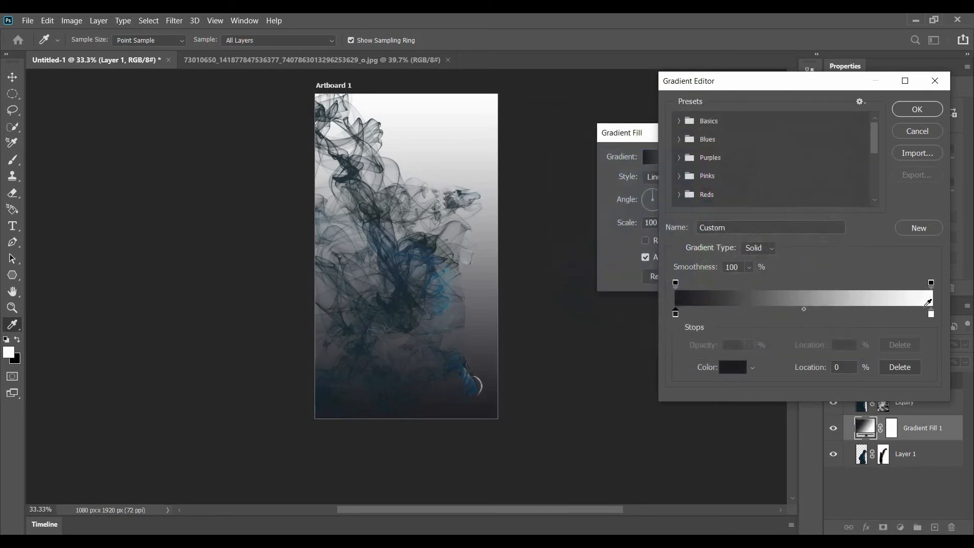
Step: Recolor the gradient's white stop at location 100% to muted red #7f4545 and accept the edited gradient
{"action": "left_click", "coordinate": [931, 314]}
{"action": "left_click", "coordinate": [732, 367]}
{"action": "left_click", "coordinate": [616, 199]}
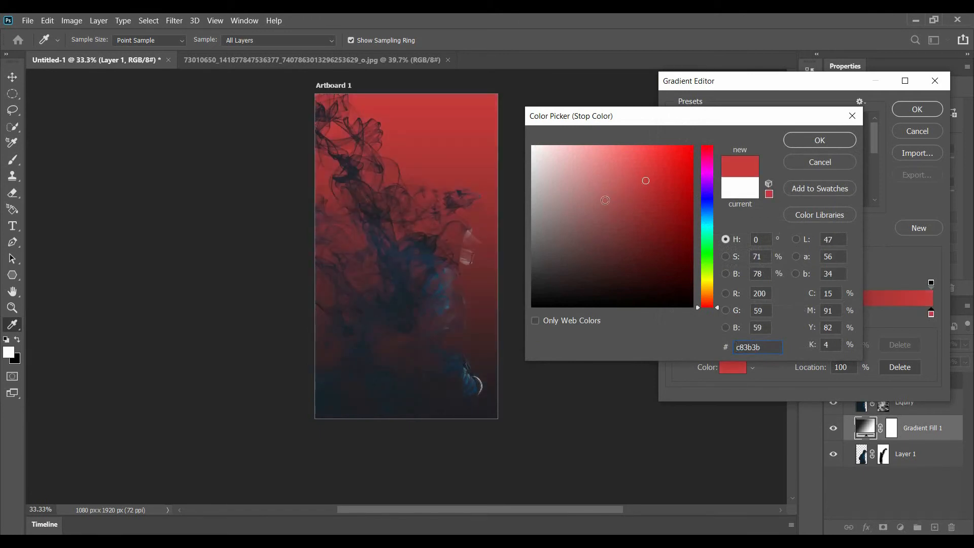
{"action": "left_click", "coordinate": [603, 203]}
{"action": "left_click", "coordinate": [606, 224]}
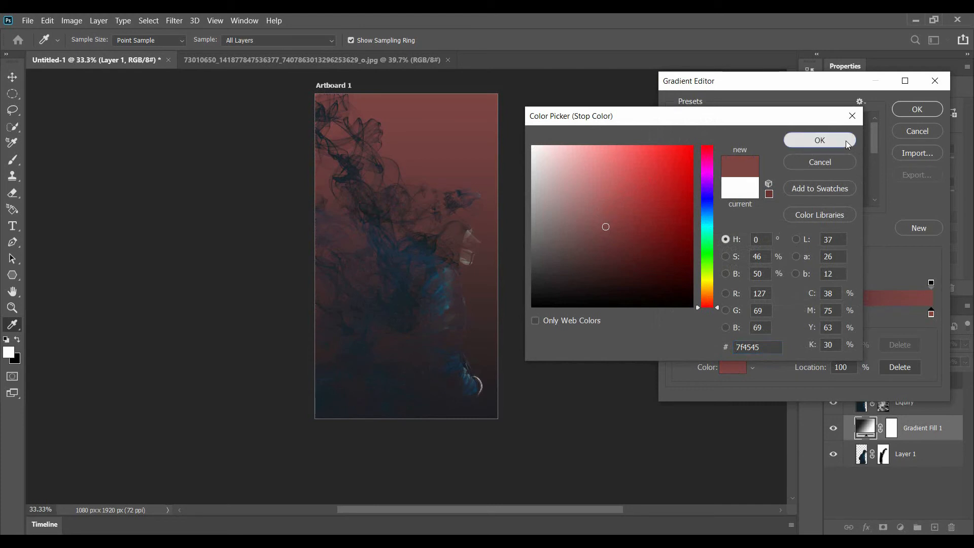
{"action": "left_click", "coordinate": [824, 141]}
{"action": "left_click", "coordinate": [905, 110]}
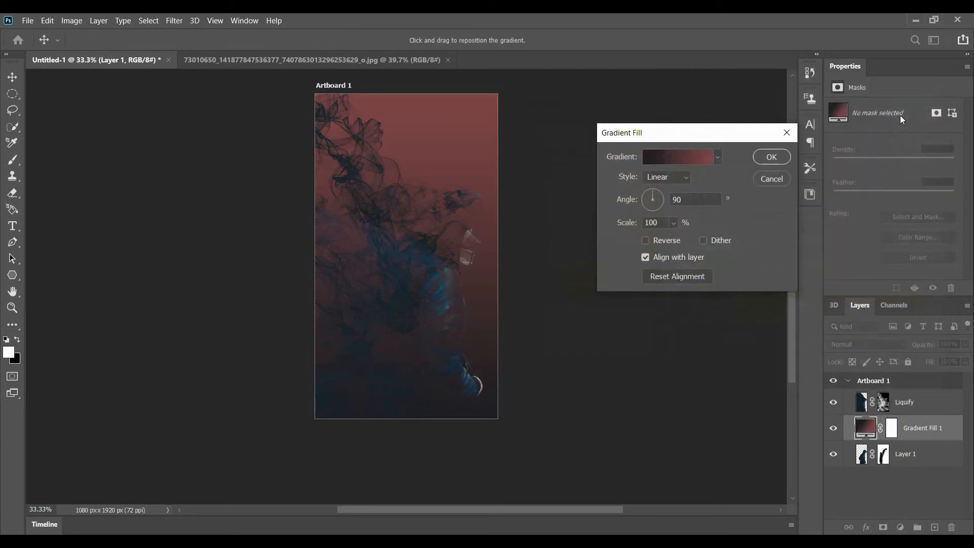
Step: Reverse the gradient fill, set its style to Radial and its scale to 155%, and accept the fill settings
{"action": "left_click", "coordinate": [646, 241]}
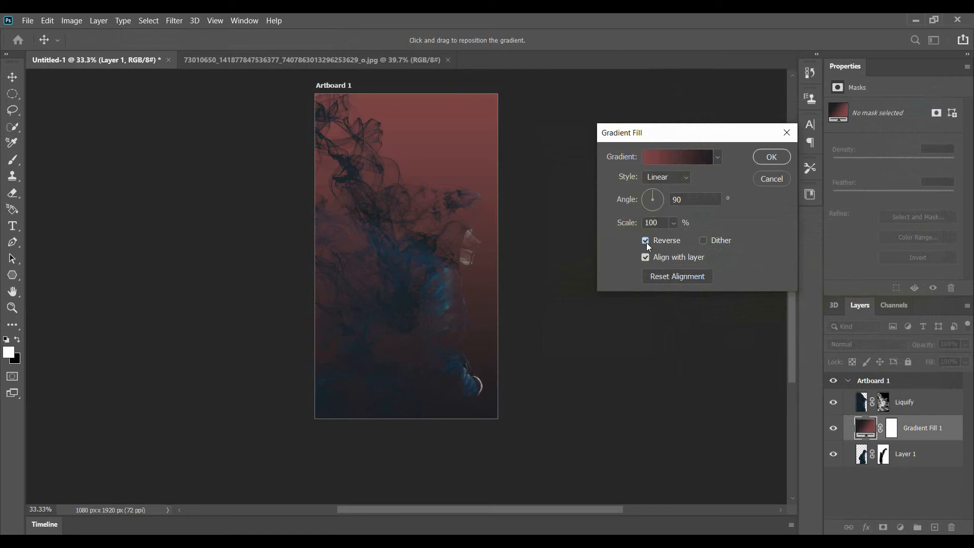
{"action": "left_click", "coordinate": [671, 177]}
{"action": "left_click", "coordinate": [671, 197]}
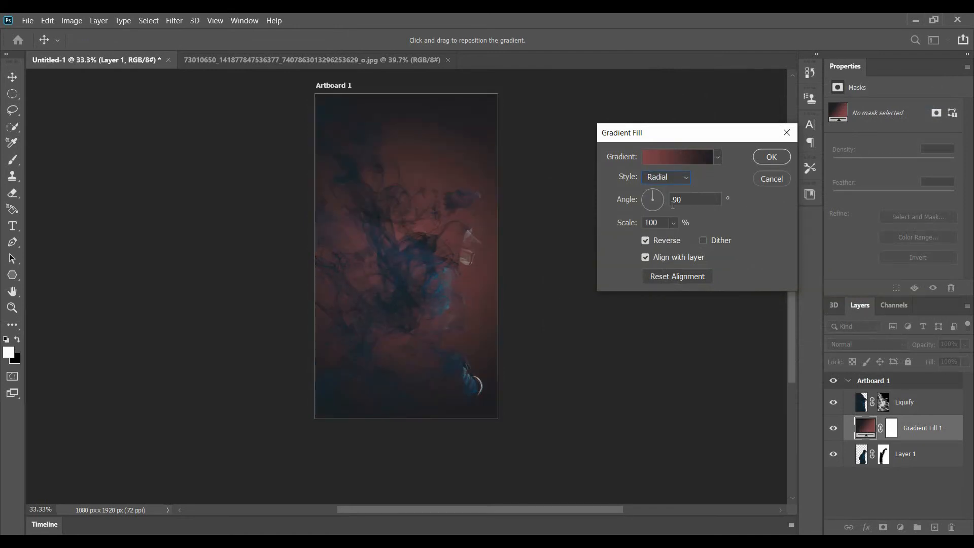
{"action": "left_click", "coordinate": [674, 222]}
{"action": "mouse_move", "coordinate": [684, 238]}
{"action": "left_mouse_down"}
{"action": "mouse_move", "coordinate": [699, 242]}
{"action": "mouse_move", "coordinate": [678, 237]}
{"action": "left_mouse_up"}
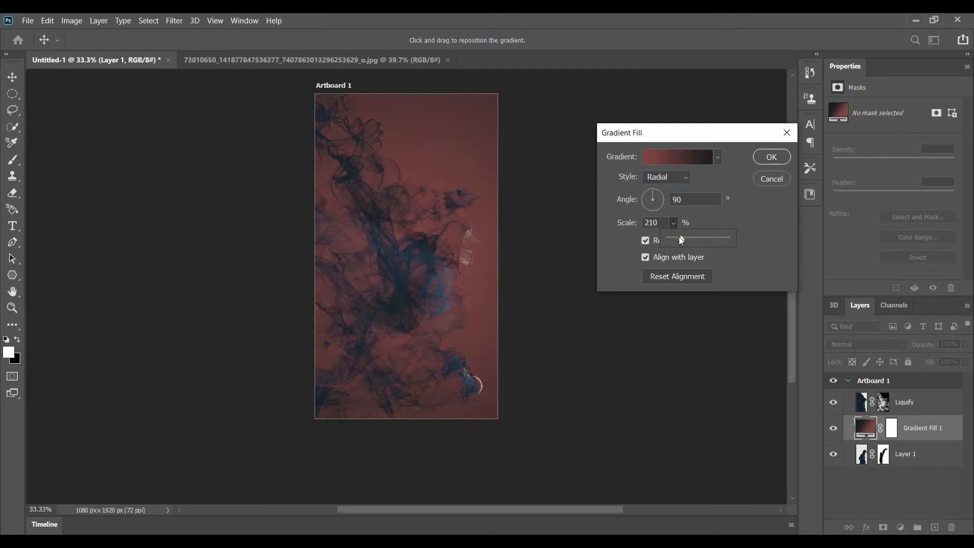
{"action": "left_click", "coordinate": [770, 157]}
{"action": "key", "text": "b"}
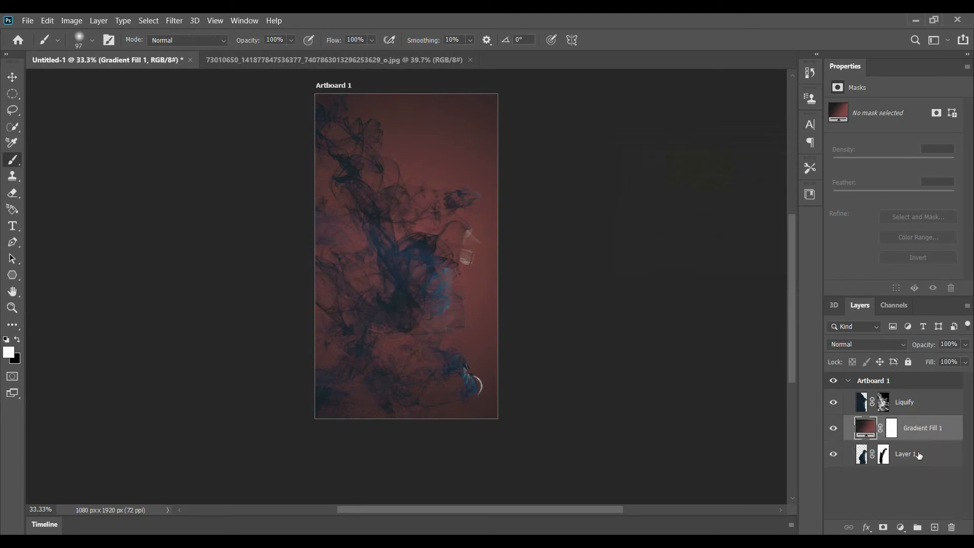
Step: Move the Gradient Fill 1 layer beneath Layer 1 in the layer stack
{"action": "left_click", "coordinate": [918, 454]}
{"action": "left_click", "coordinate": [918, 428]}
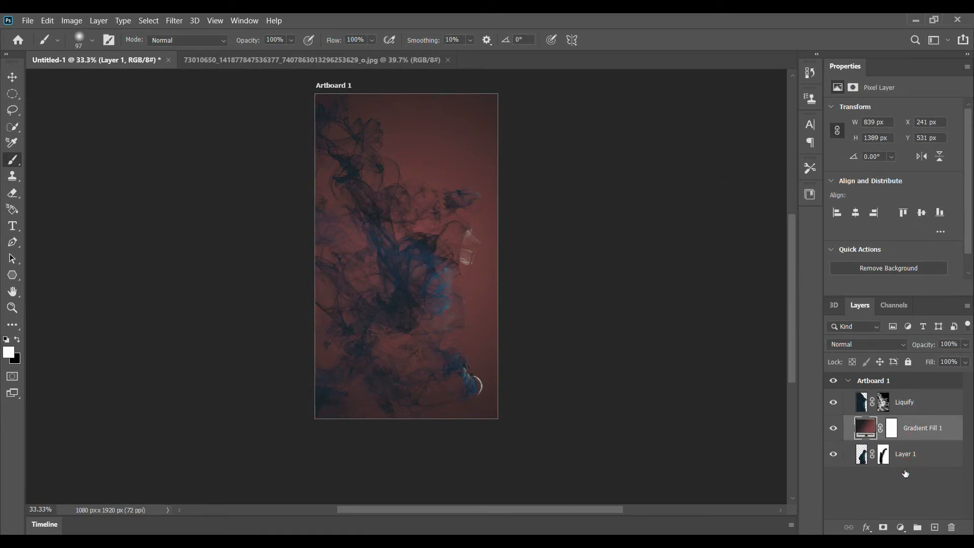
{"action": "key", "text": "space"}
{"action": "double_click", "coordinate": [911, 438]}
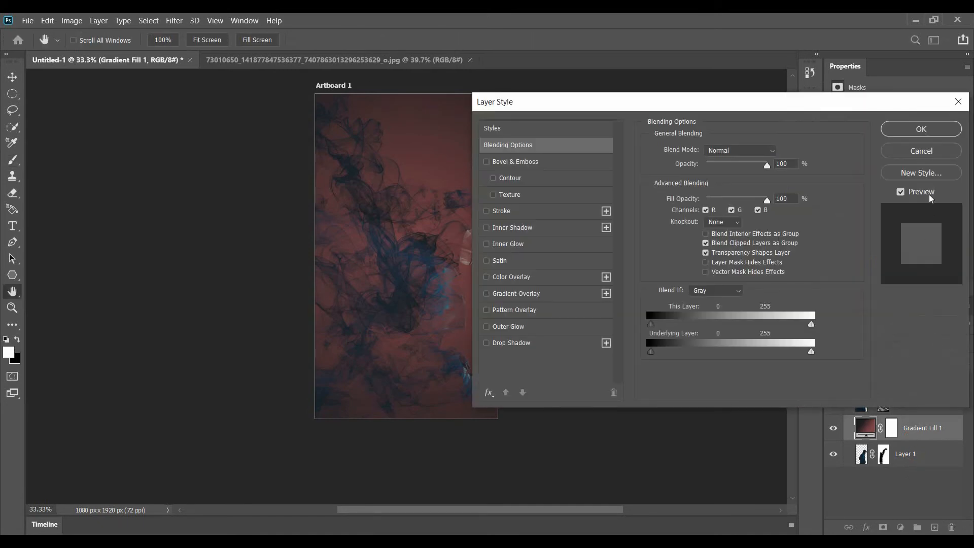
{"action": "left_click", "coordinate": [958, 100]}
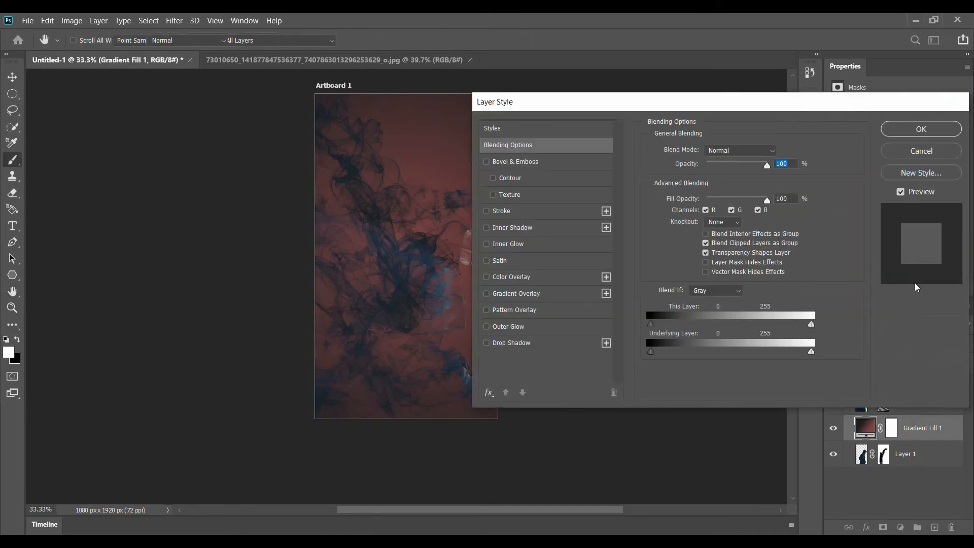
{"action": "left_click_drag", "start_coordinate": [913, 428], "coordinate": [907, 465]}
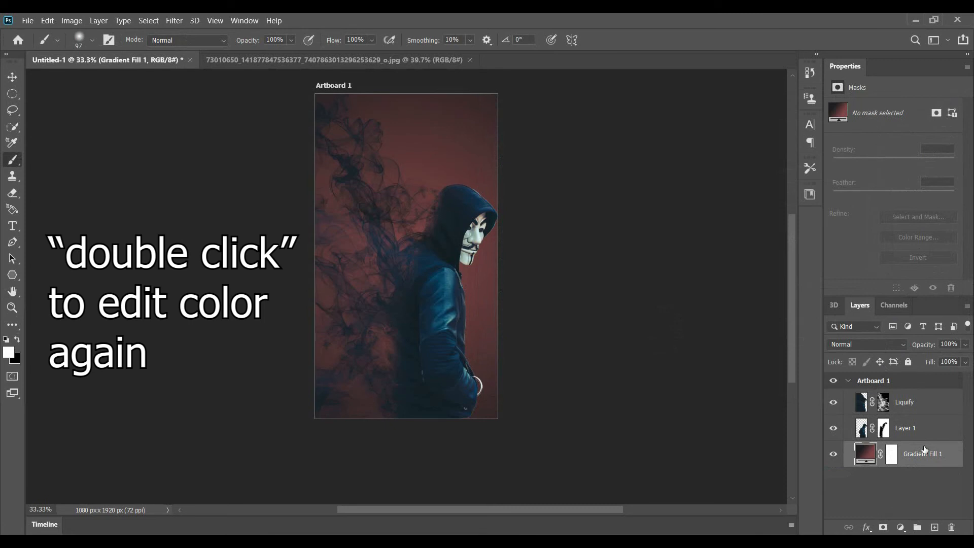
Step: Reopen the Gradient Fill 1 gradient for editing and recolor its 0% stop with dark navy sampled from the hood
{"action": "double_click", "coordinate": [876, 453]}
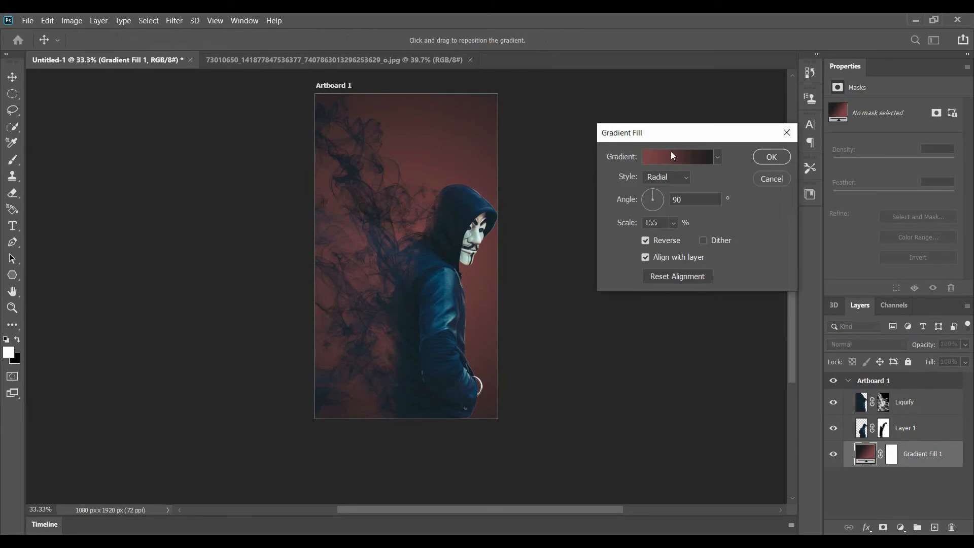
{"action": "left_click", "coordinate": [683, 158]}
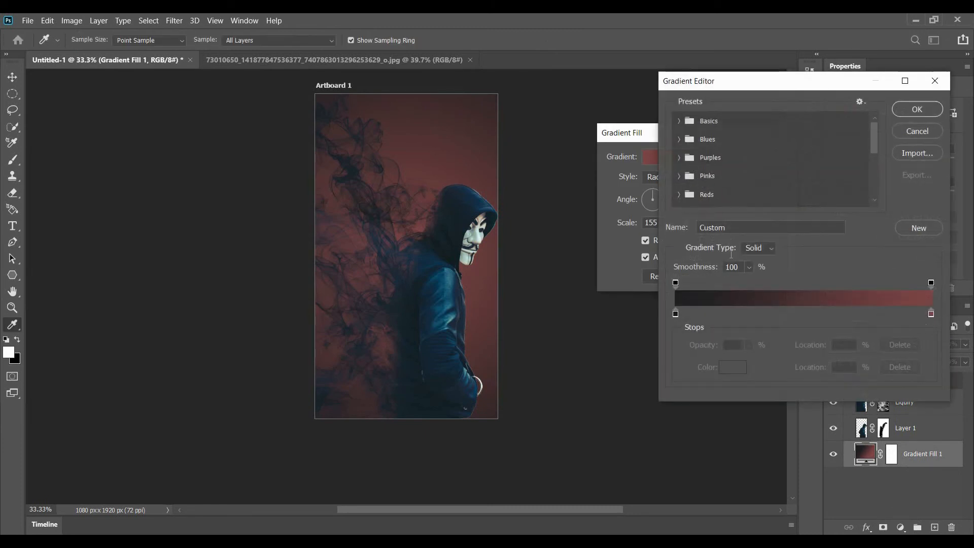
{"action": "left_click", "coordinate": [678, 316]}
{"action": "left_click", "coordinate": [441, 285]}
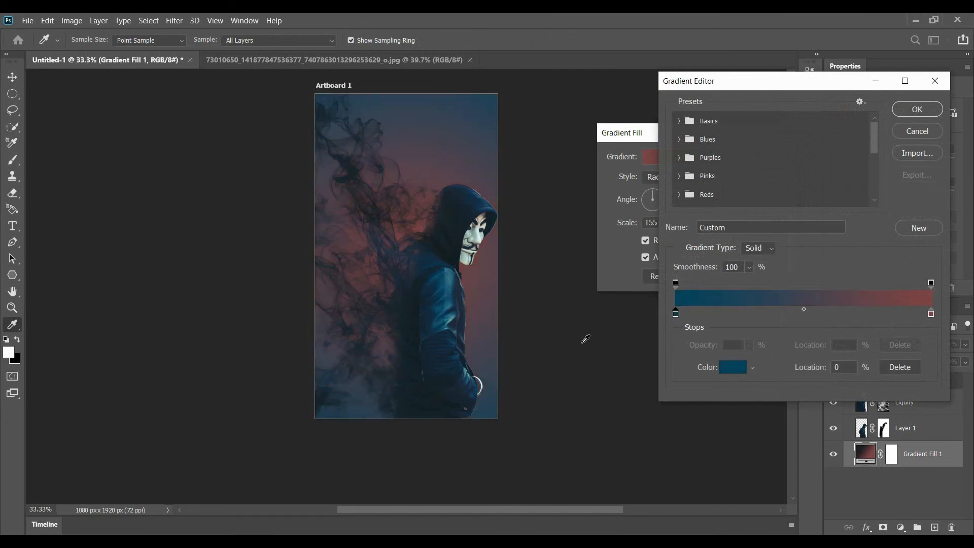
{"action": "left_click", "coordinate": [470, 207]}
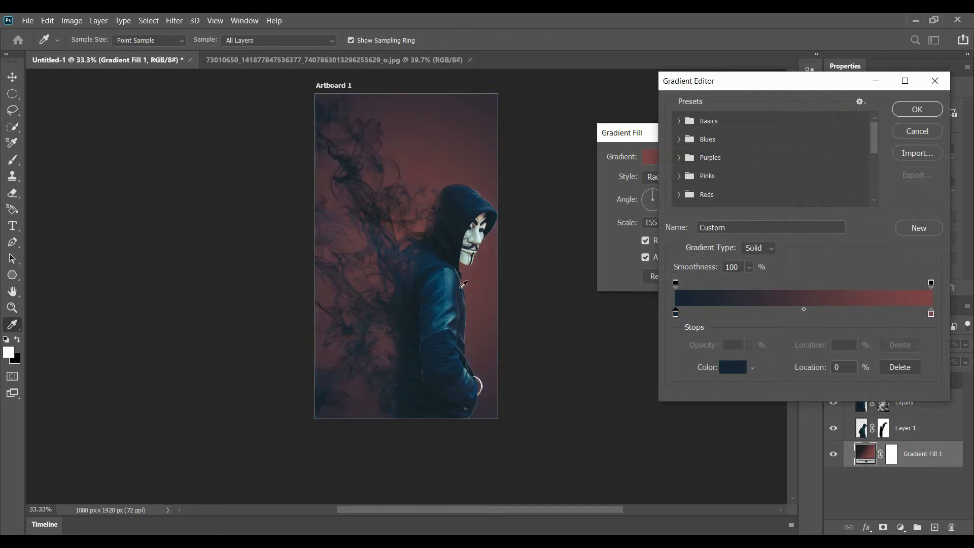
Step: Try different blues sampled from the hood and jacket on the gradient's 100% stop, ending on deep teal blue from the sleeve
{"action": "left_click", "coordinate": [932, 312]}
{"action": "left_click", "coordinate": [456, 287]}
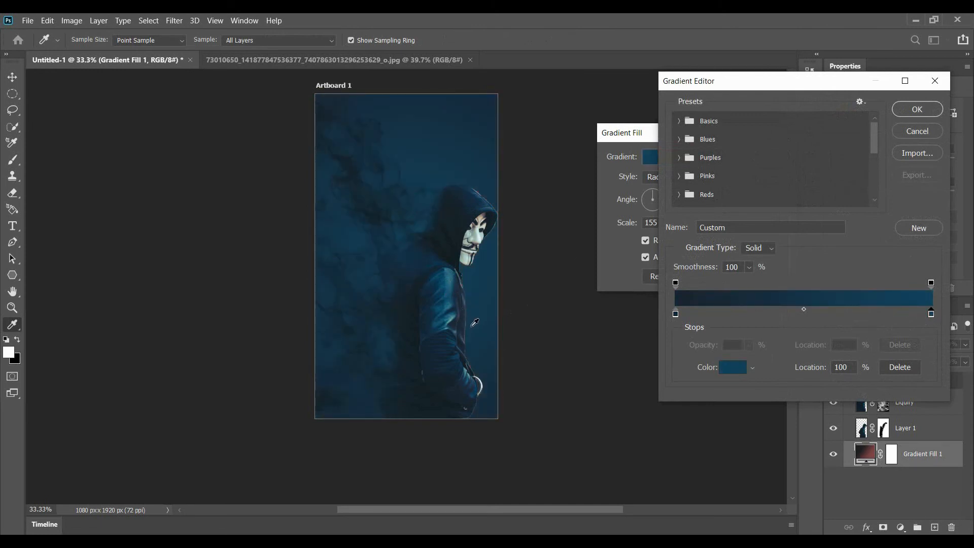
{"action": "left_click", "coordinate": [461, 220]}
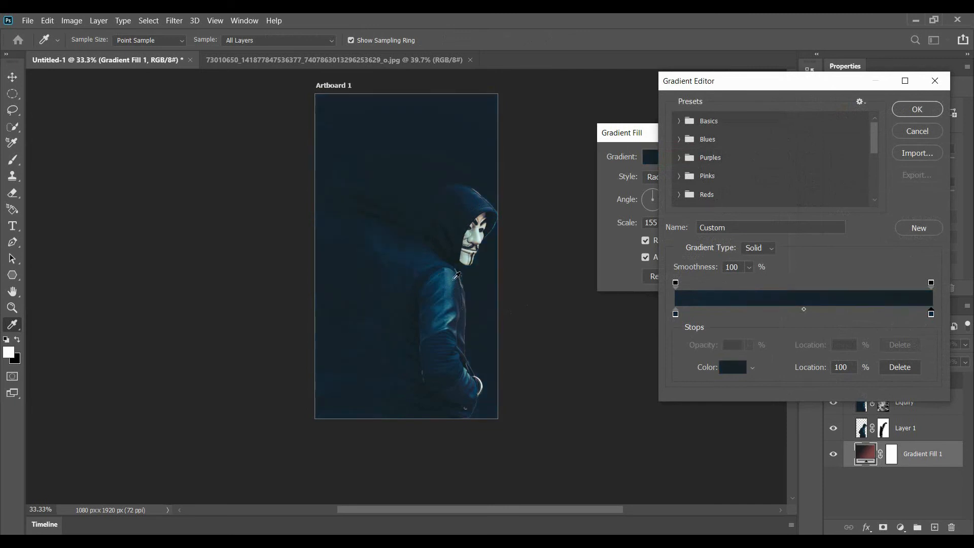
{"action": "left_click", "coordinate": [445, 311]}
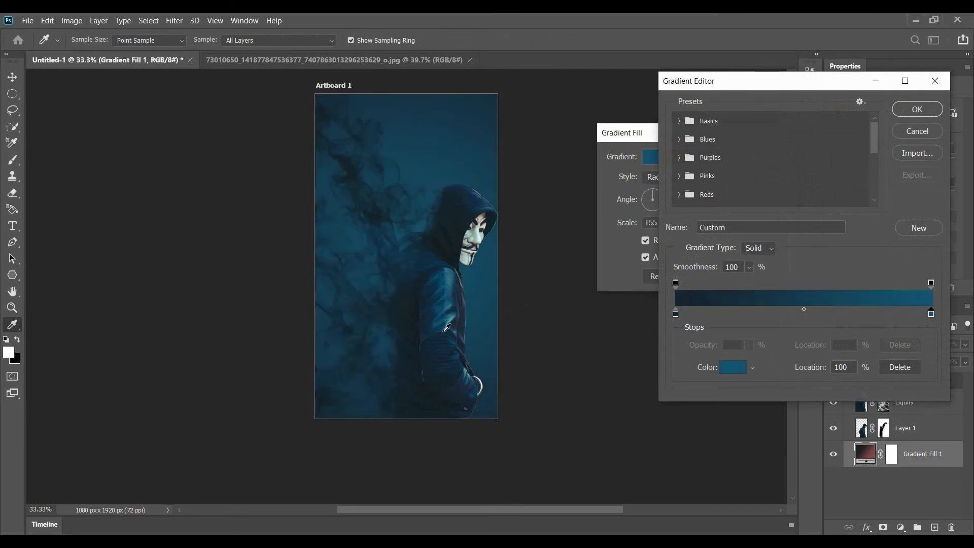
{"action": "left_click", "coordinate": [445, 330]}
{"action": "left_click", "coordinate": [444, 305]}
Step: Try colors sampled from the hood, mask and jacket on the gradient's 0% stop, ending on dark blue #0d3045
{"action": "left_click", "coordinate": [676, 314]}
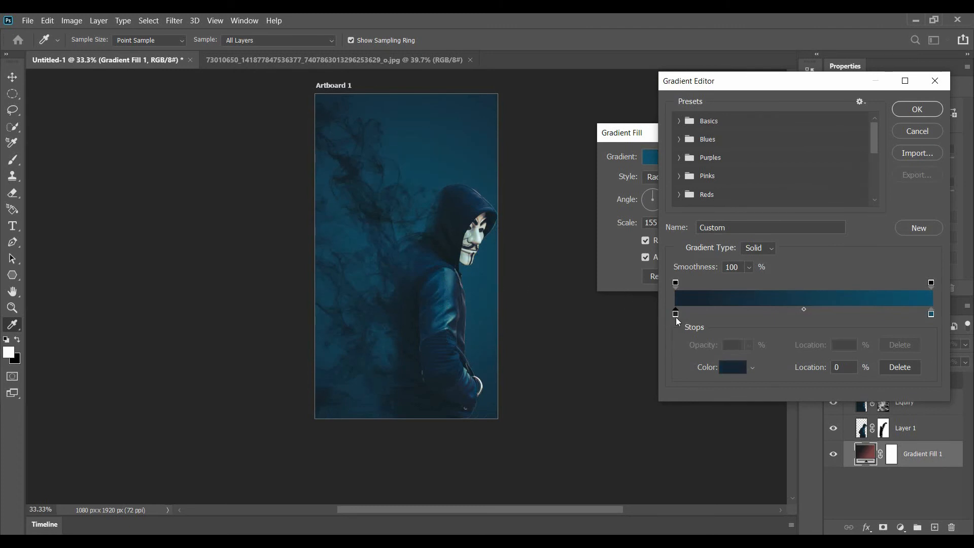
{"action": "left_click", "coordinate": [454, 244]}
{"action": "left_click", "coordinate": [454, 259]}
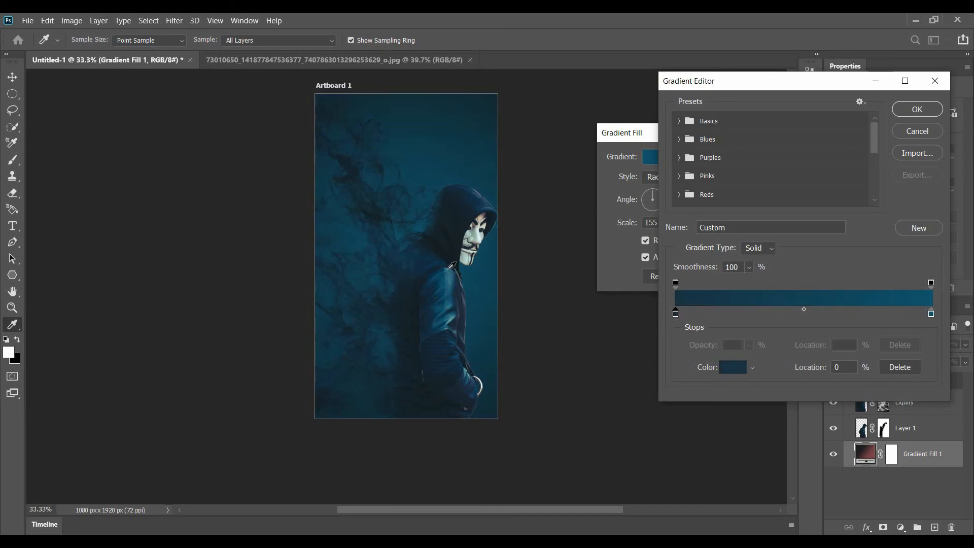
{"action": "left_click", "coordinate": [444, 331]}
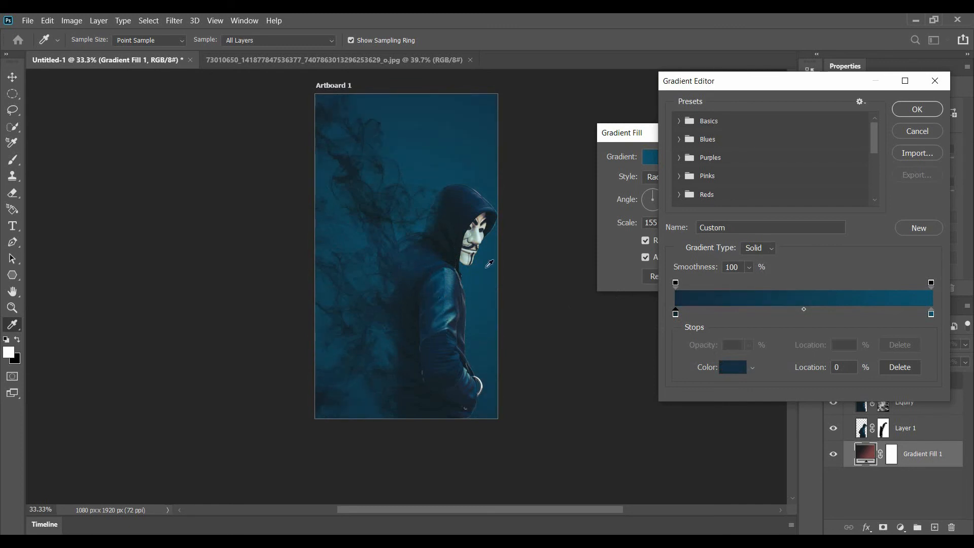
{"action": "left_click", "coordinate": [468, 260]}
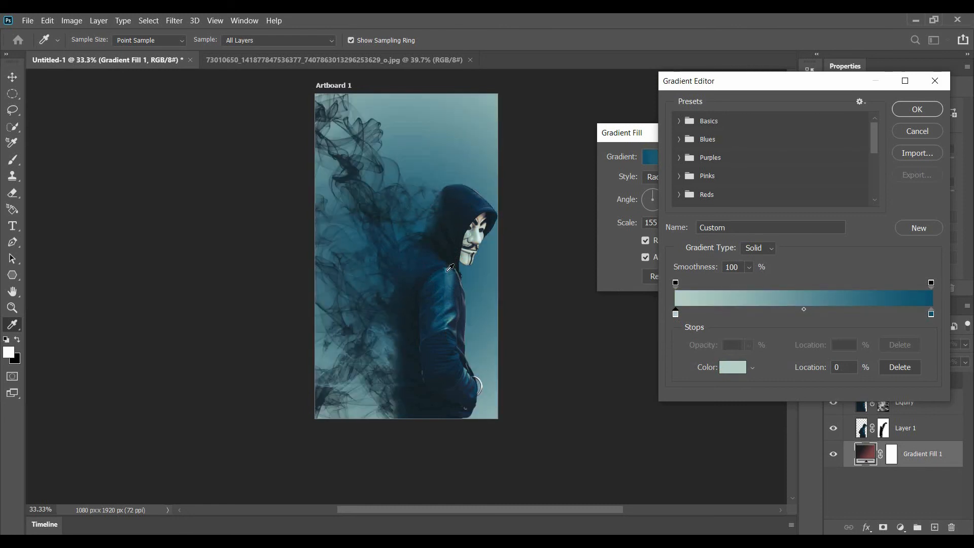
{"action": "left_click", "coordinate": [448, 268]}
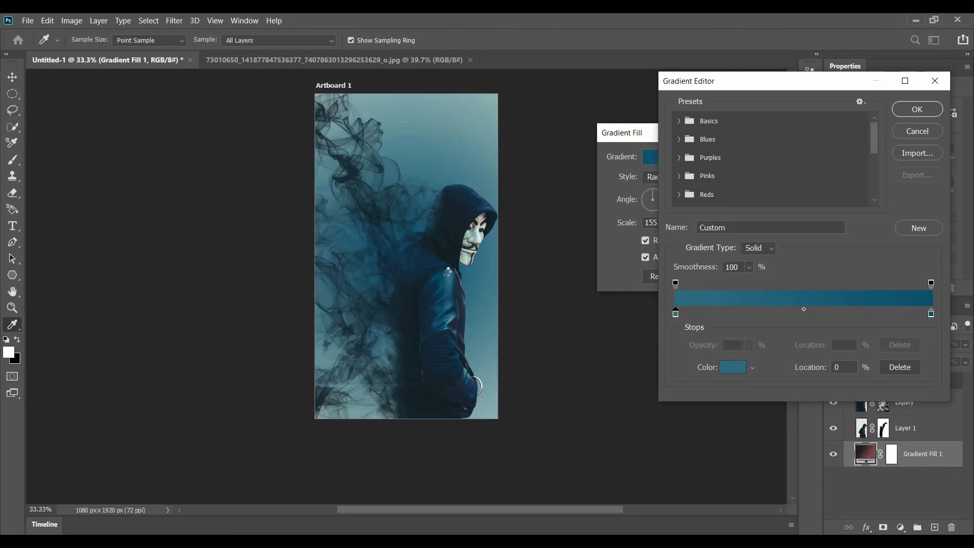
{"action": "left_click", "coordinate": [461, 258]}
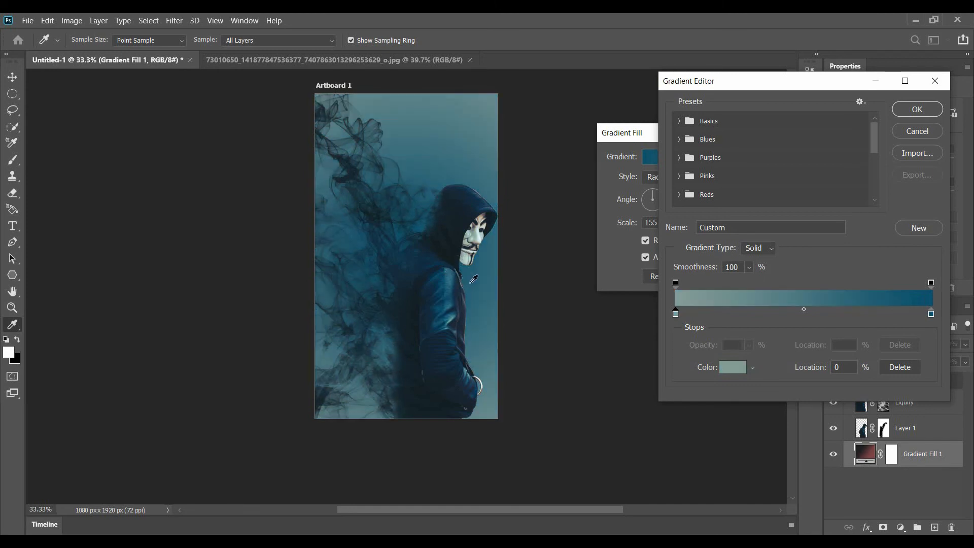
{"action": "left_click", "coordinate": [437, 307]}
{"action": "left_click", "coordinate": [444, 284]}
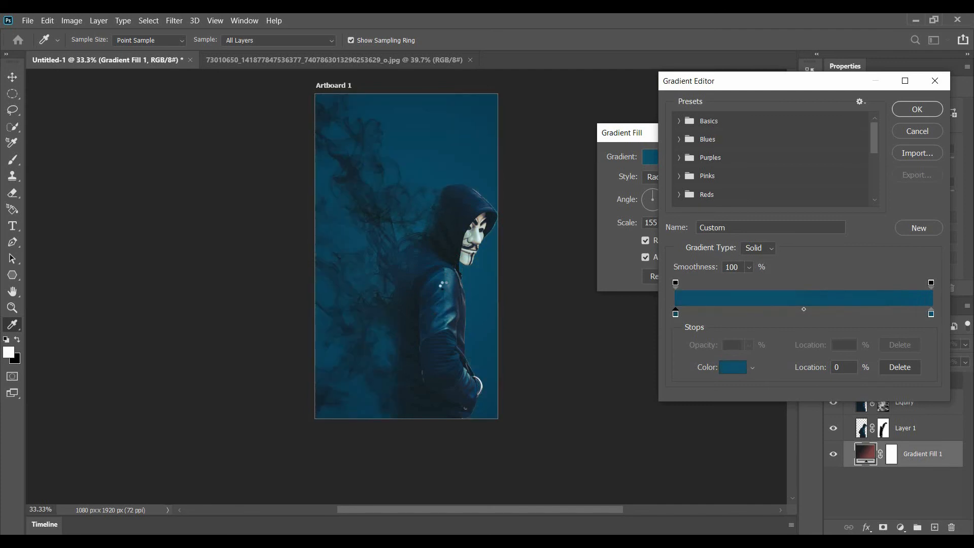
{"action": "left_click", "coordinate": [459, 305]}
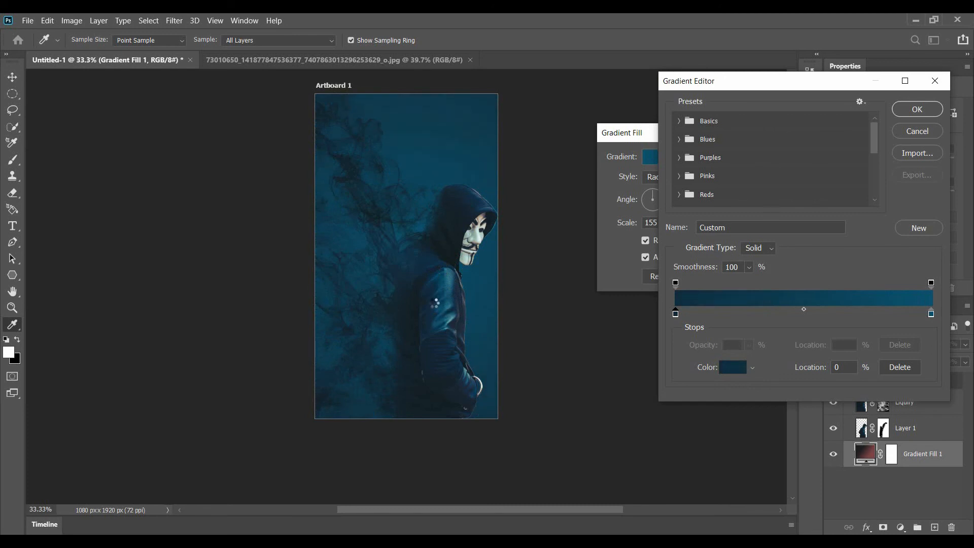
Step: Recolor the gradient's 0% stop to a saturated dark green with hue 157° and accept the color
{"action": "left_click", "coordinate": [726, 367]}
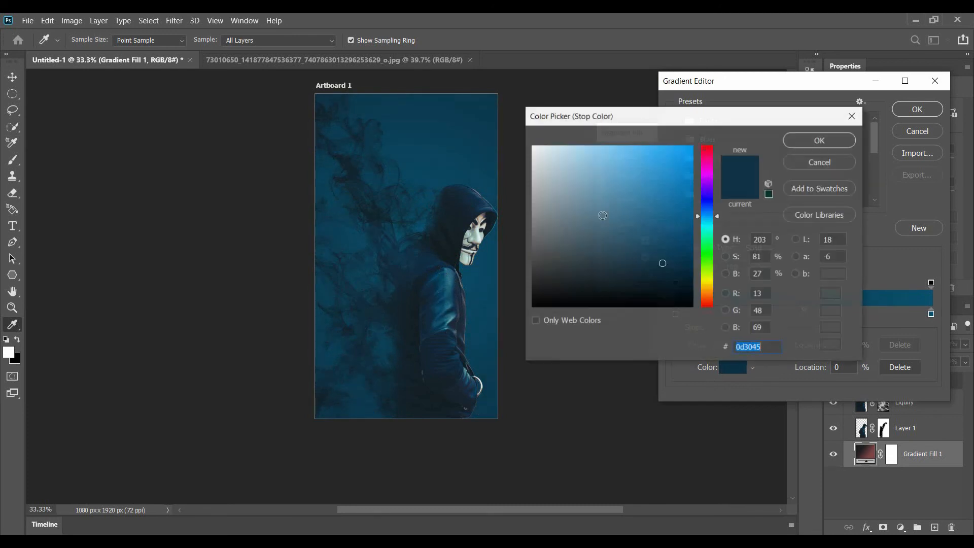
{"action": "left_click", "coordinate": [617, 199]}
{"action": "left_click", "coordinate": [665, 196]}
{"action": "left_click", "coordinate": [692, 191]}
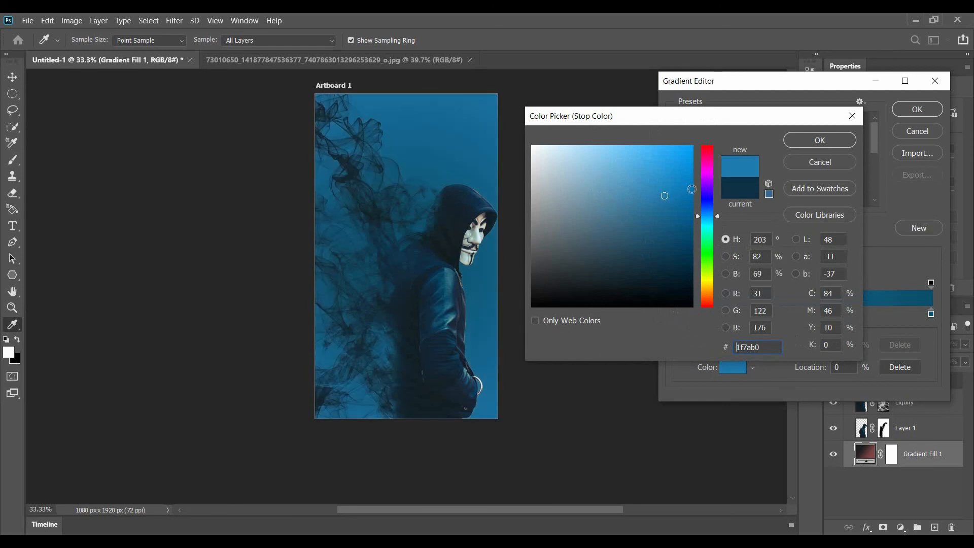
{"action": "left_click", "coordinate": [708, 237]}
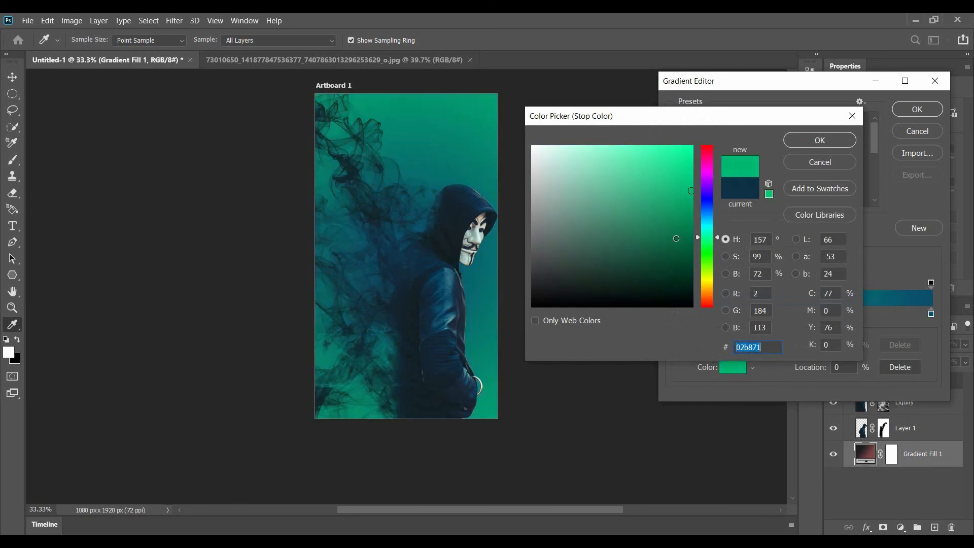
{"action": "left_click", "coordinate": [675, 239]}
{"action": "left_click", "coordinate": [675, 257]}
{"action": "left_click", "coordinate": [669, 265]}
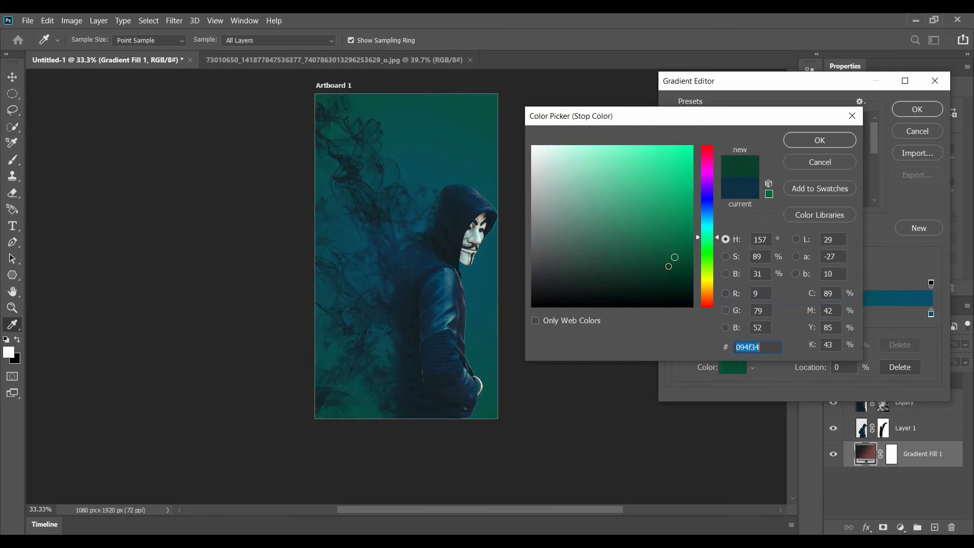
{"action": "left_click", "coordinate": [654, 272]}
{"action": "left_click", "coordinate": [646, 274]}
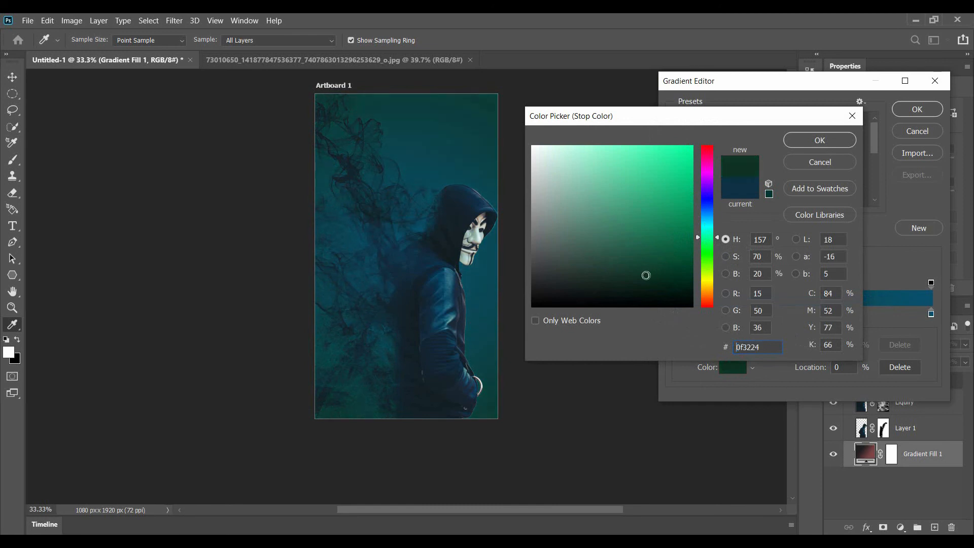
{"action": "left_click", "coordinate": [631, 275]}
{"action": "left_click", "coordinate": [630, 283]}
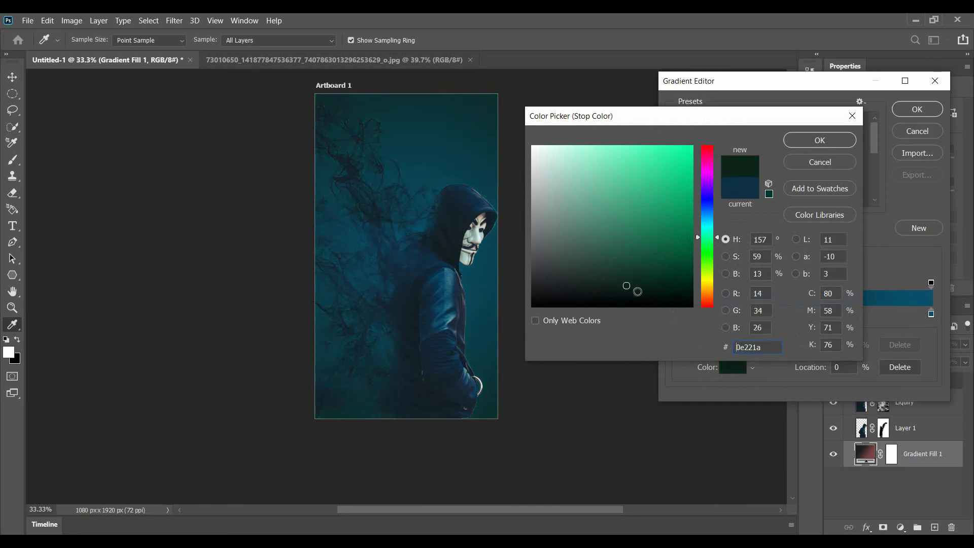
{"action": "left_click", "coordinate": [673, 286]}
{"action": "left_click", "coordinate": [677, 276]}
{"action": "left_click", "coordinate": [677, 262]}
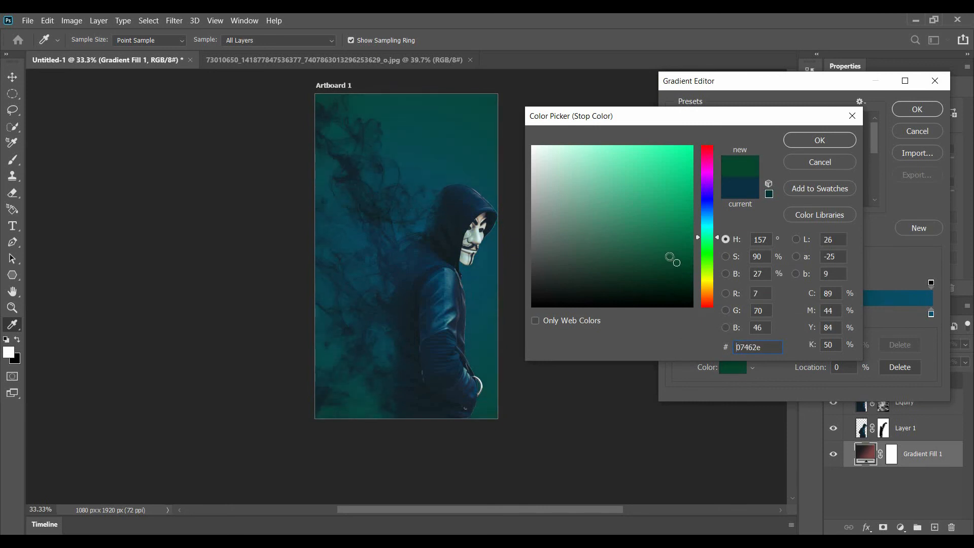
{"action": "left_click", "coordinate": [649, 270]}
{"action": "left_click", "coordinate": [673, 259]}
{"action": "left_click", "coordinate": [672, 259]}
{"action": "mouse_move", "coordinate": [682, 260]}
{"action": "left_mouse_down"}
{"action": "mouse_move", "coordinate": [694, 272]}
{"action": "mouse_move", "coordinate": [687, 253]}
{"action": "left_mouse_up"}
{"action": "left_click", "coordinate": [791, 144]}
Step: Recolor the gradient's 100% stop with lighter steel blue sampled from the jacket's shoulder and accept the edited gradient
{"action": "left_click", "coordinate": [932, 313]}
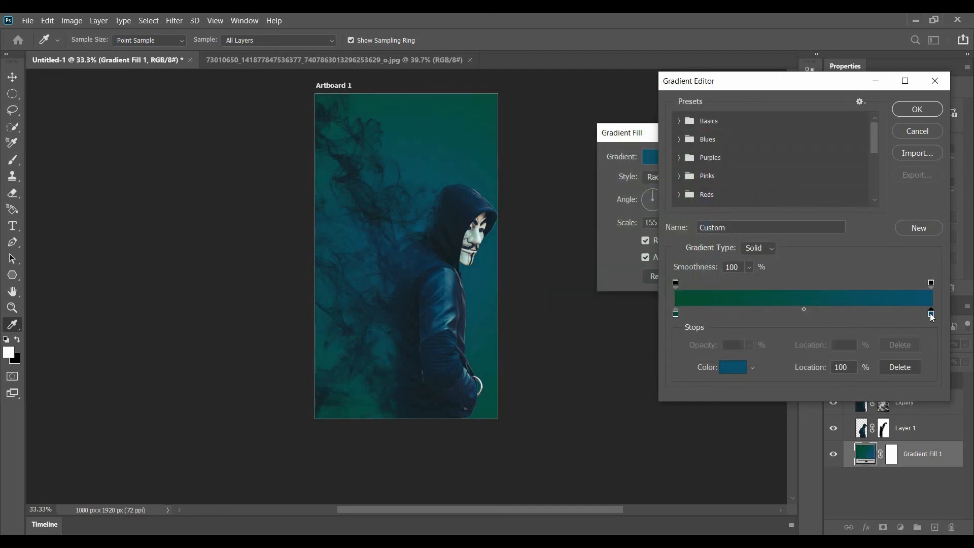
{"action": "left_click", "coordinate": [453, 274]}
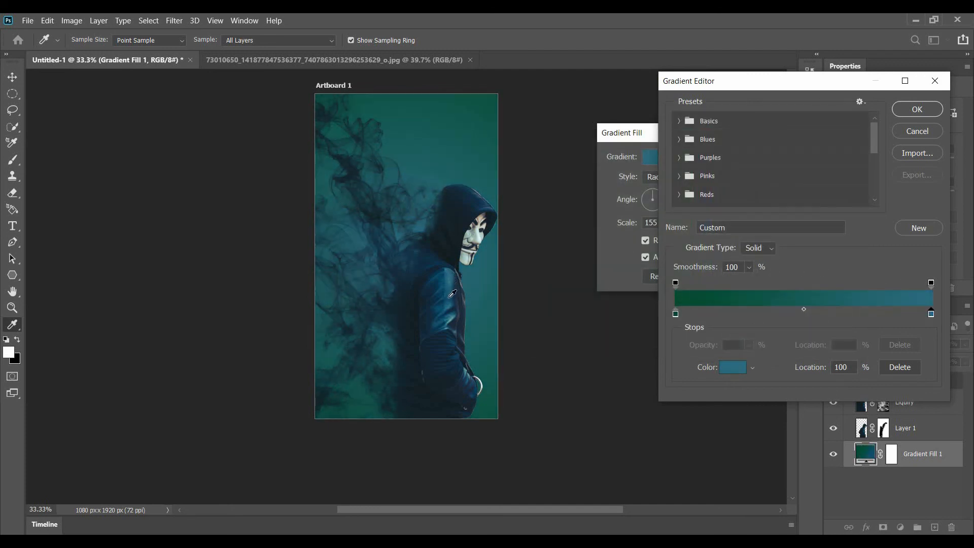
{"action": "left_click", "coordinate": [919, 110]}
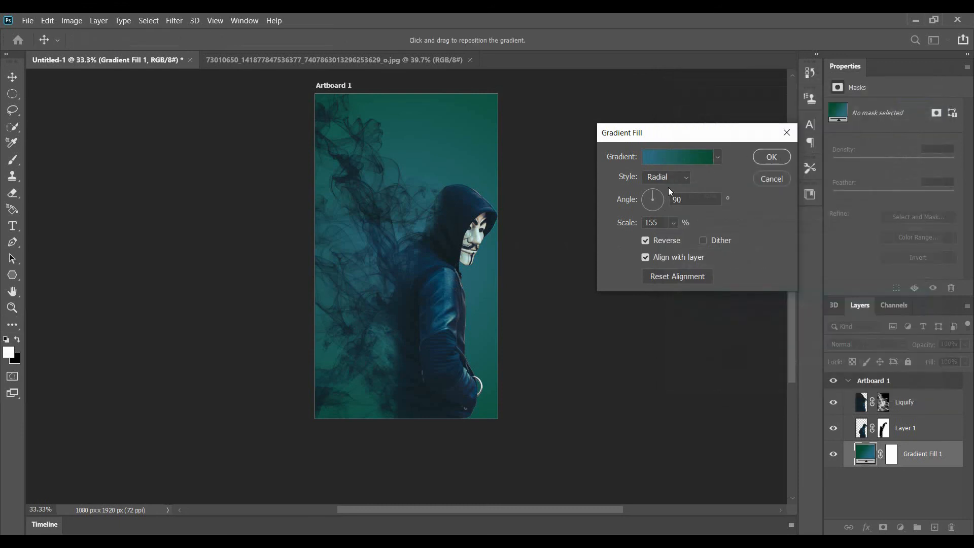
Step: Set the radial gradient fill's angle to 81.32° and its scale to about 363%, and accept the fill settings
{"action": "mouse_move", "coordinate": [662, 193]}
{"action": "left_mouse_down"}
{"action": "mouse_move", "coordinate": [646, 205]}
{"action": "mouse_move", "coordinate": [654, 189]}
{"action": "left_mouse_up"}
{"action": "left_click", "coordinate": [673, 223]}
{"action": "left_click_drag", "start_coordinate": [682, 239], "coordinate": [688, 239]}
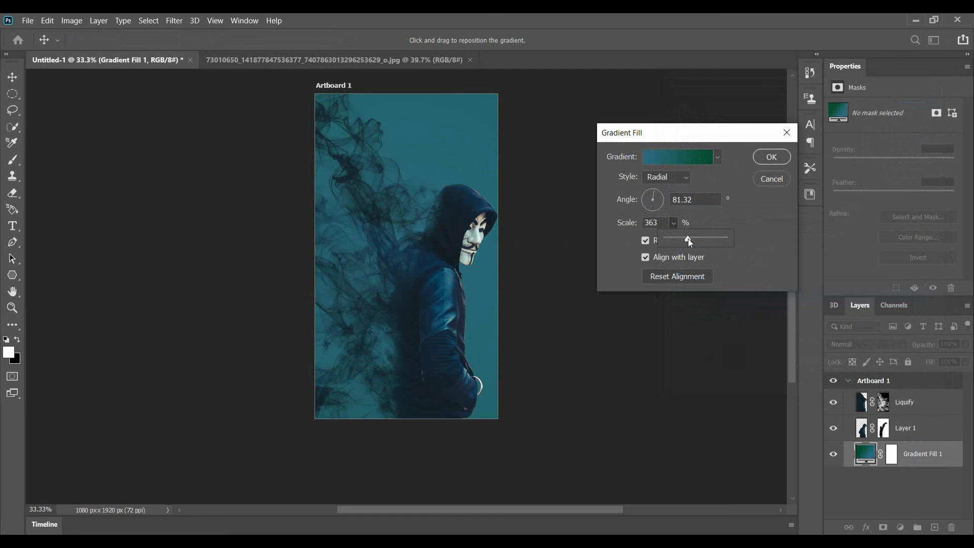
{"action": "left_click", "coordinate": [771, 161]}
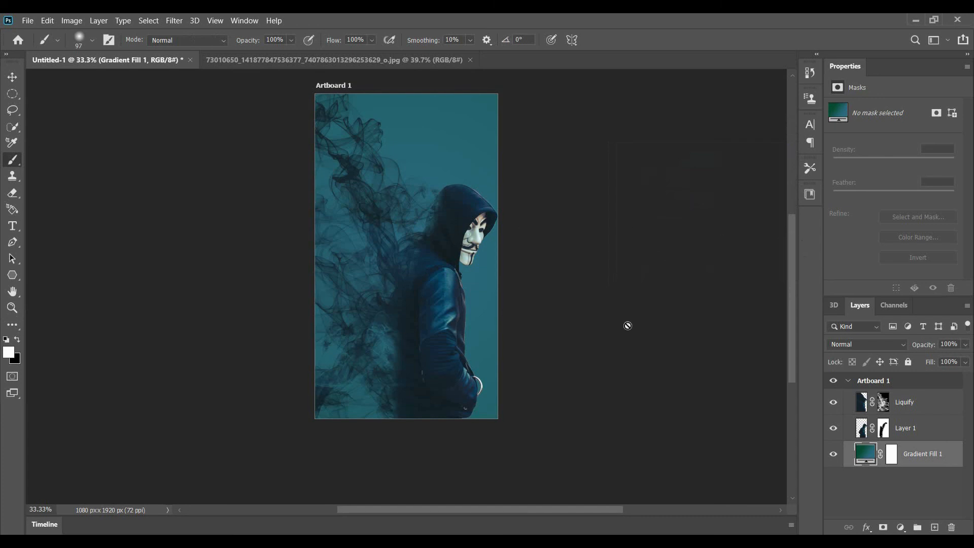
Step: Export the artboard as a 1080 x 1920 px PNG named Artboard 1 to the Desktop folder, and minimize the program window
{"action": "left_click", "coordinate": [33, 20]}
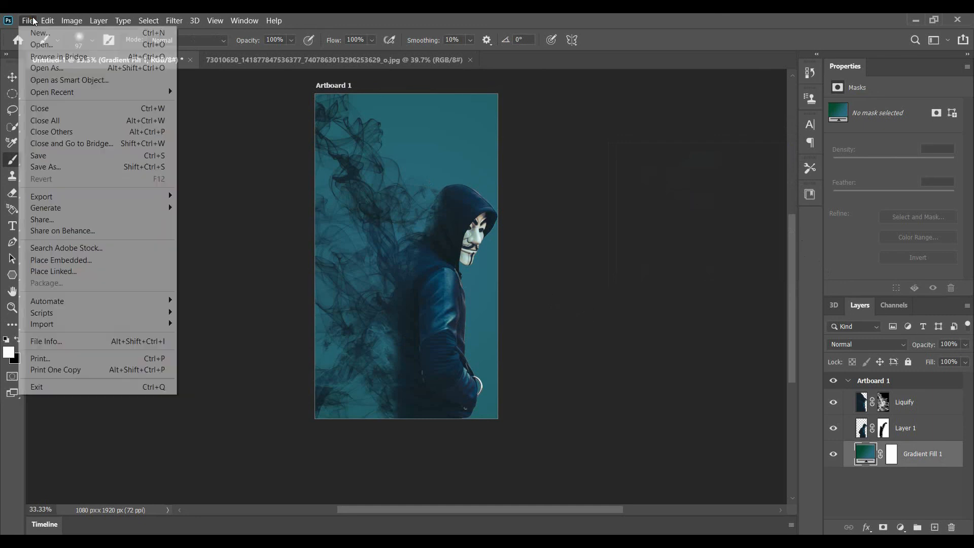
{"action": "mouse_move", "coordinate": [115, 207]}
{"action": "mouse_move", "coordinate": [152, 196]}
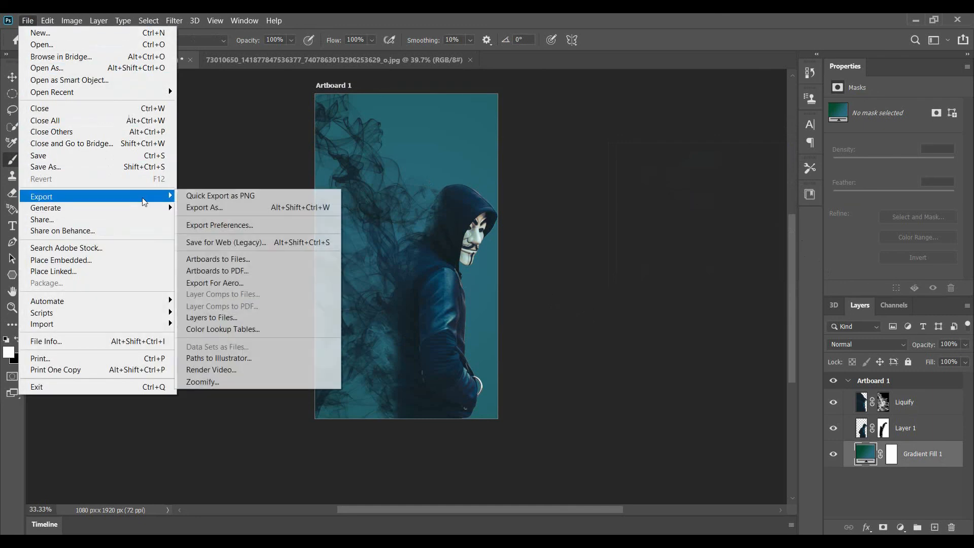
{"action": "left_click", "coordinate": [200, 205]}
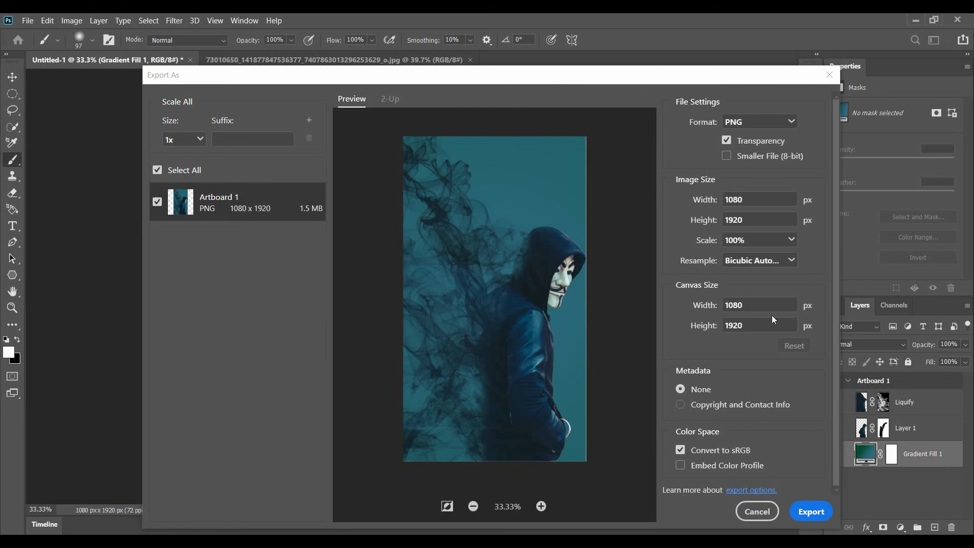
{"action": "left_click", "coordinate": [807, 511]}
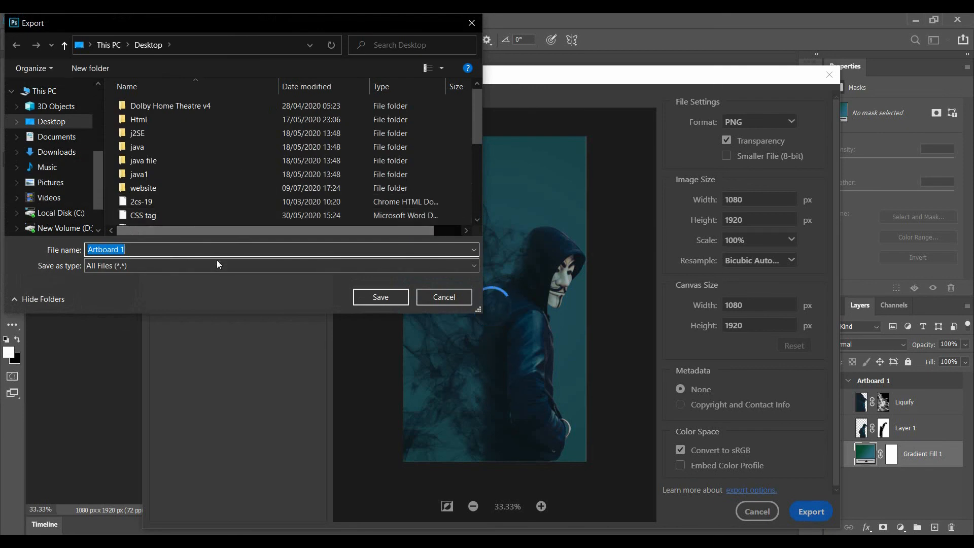
{"action": "left_click", "coordinate": [361, 294]}
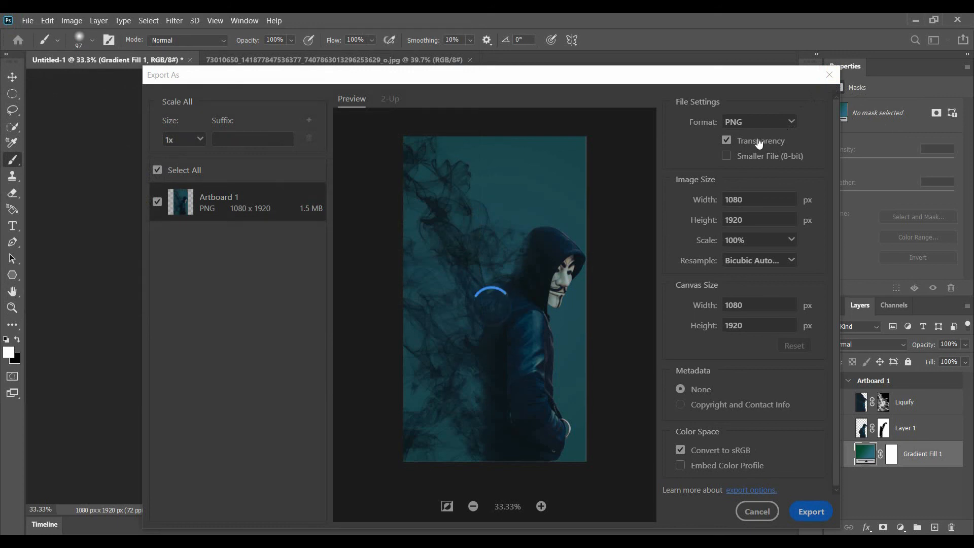
{"action": "key", "text": "Escape"}
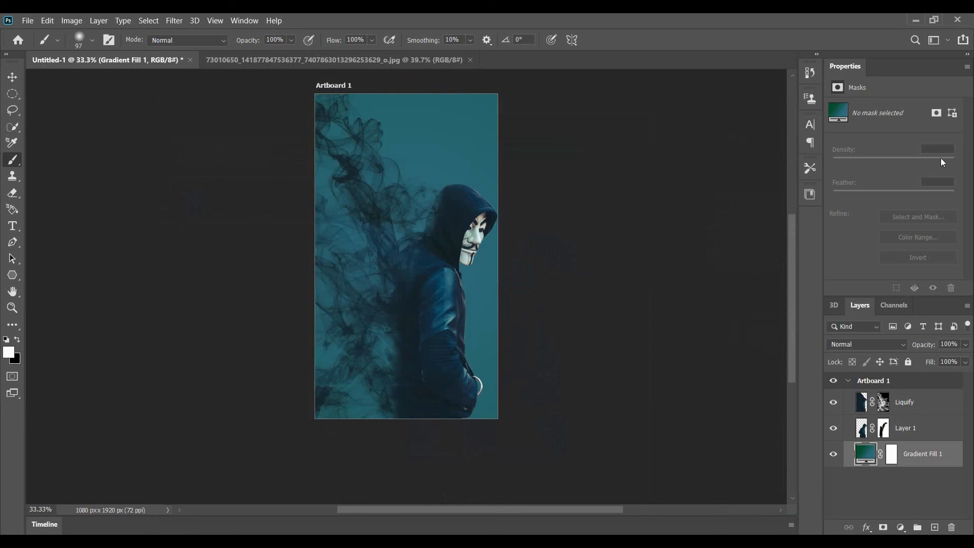
{"action": "left_click", "coordinate": [921, 18]}
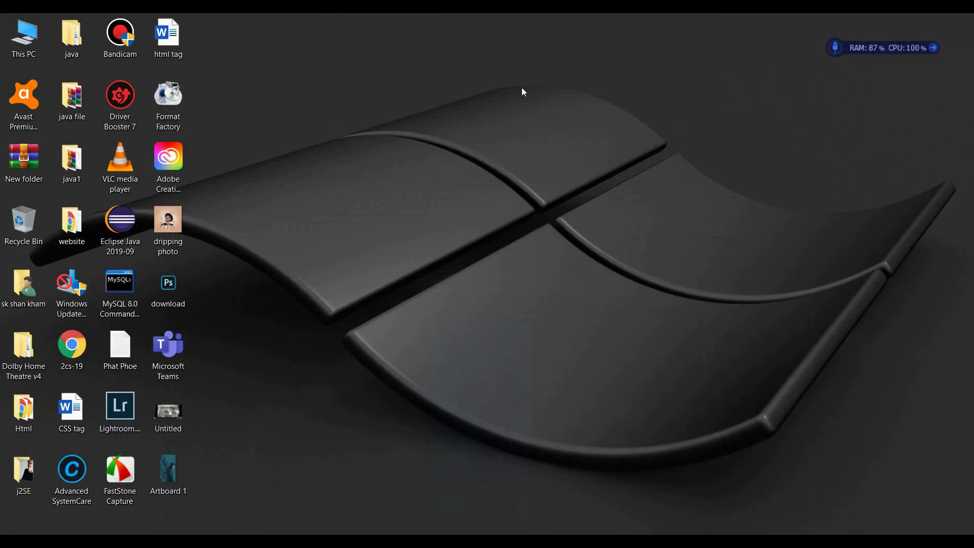